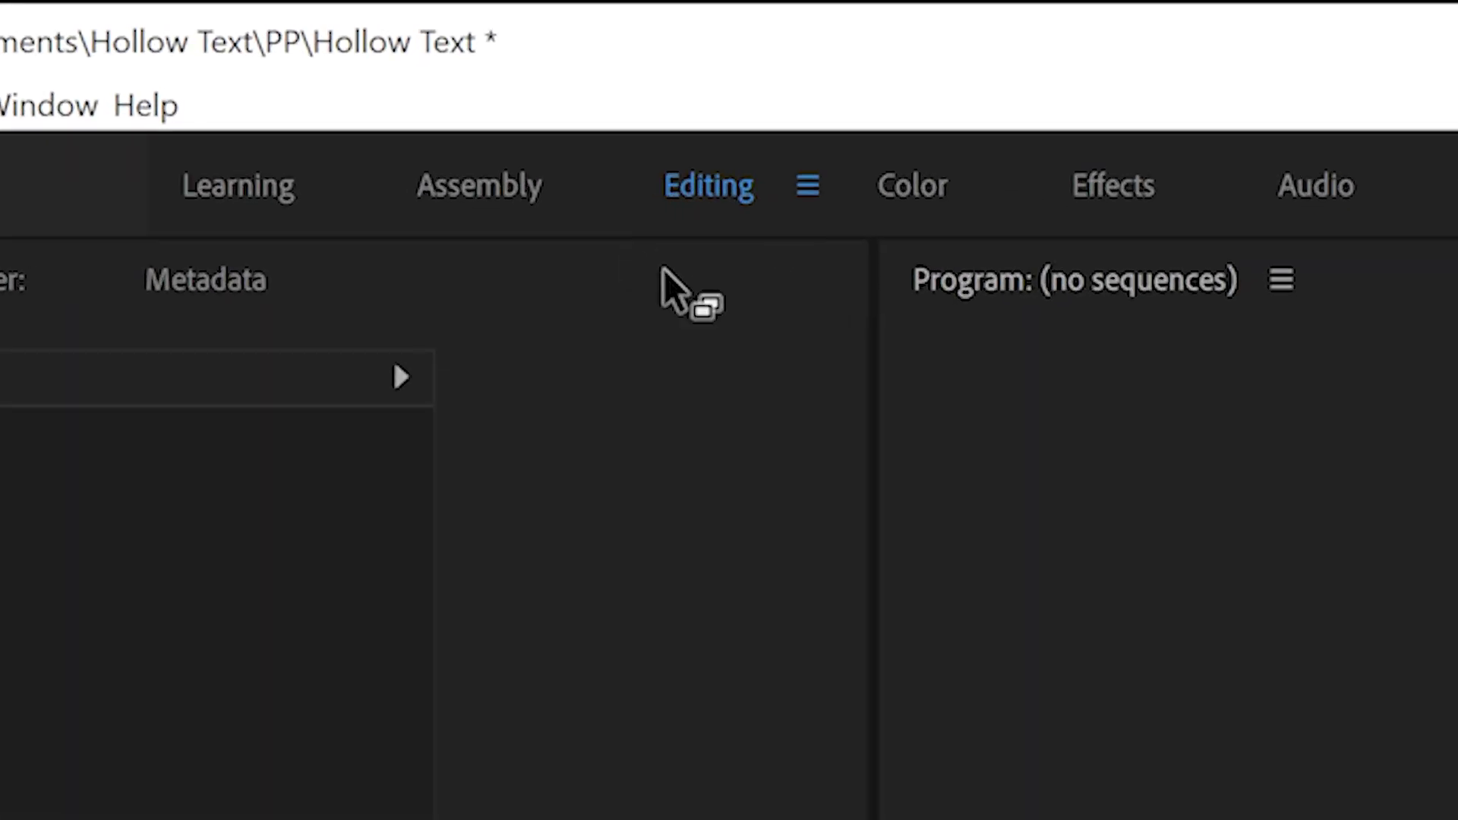
Create a new sequence with the default settings.
right_click(179, 631)
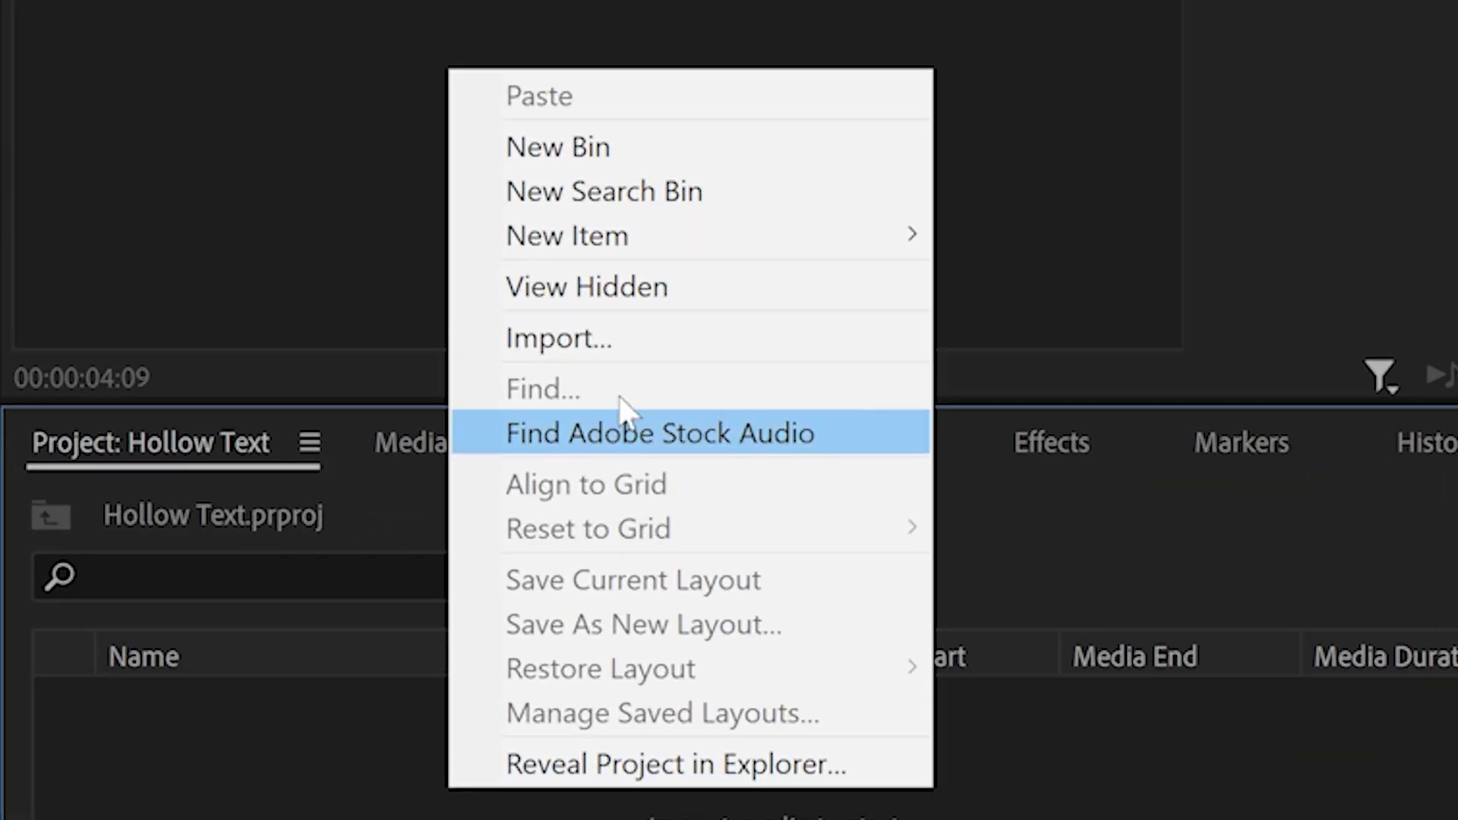
mouse_move(690, 248)
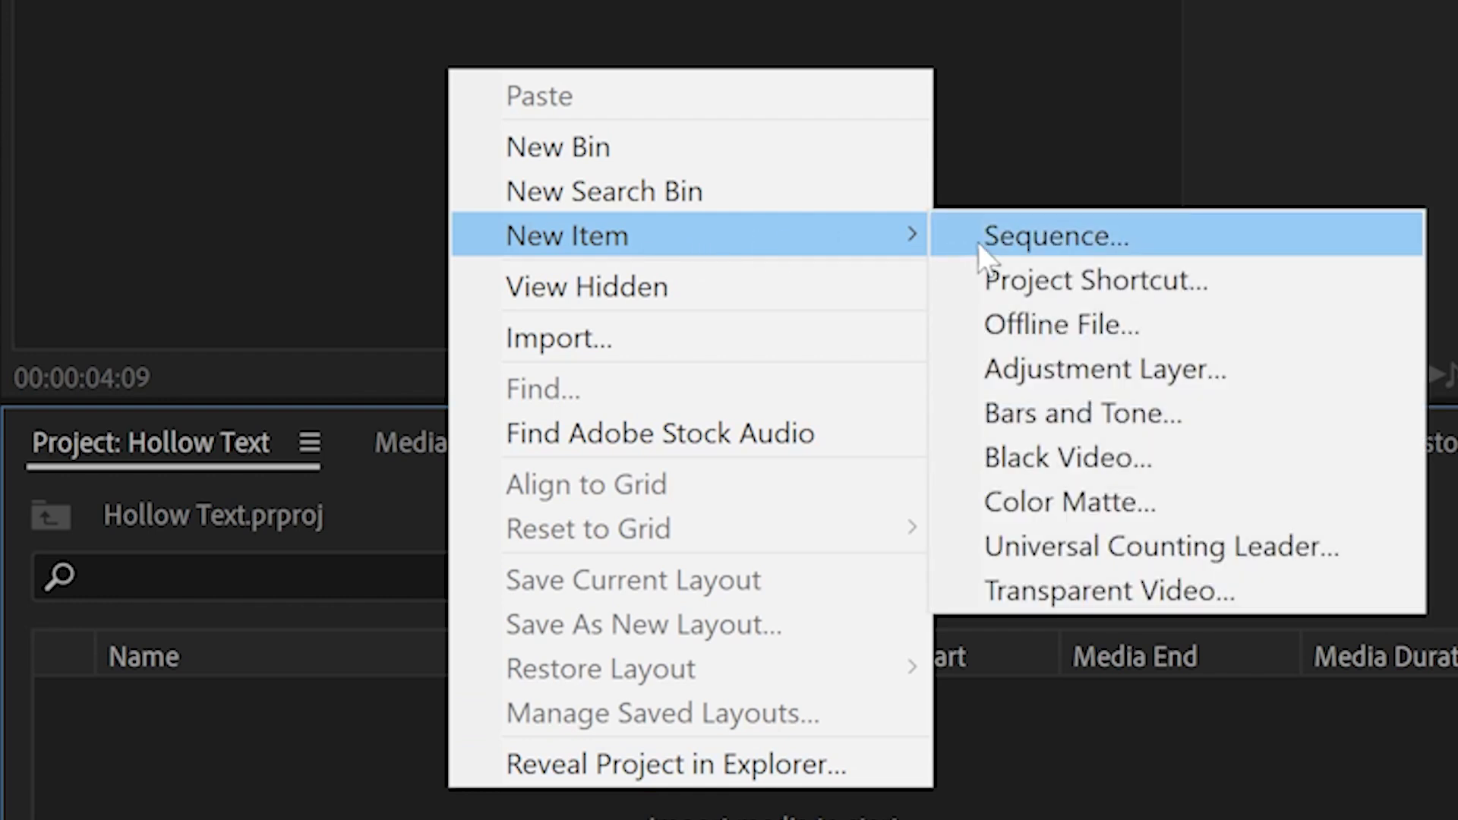
left_click(1025, 237)
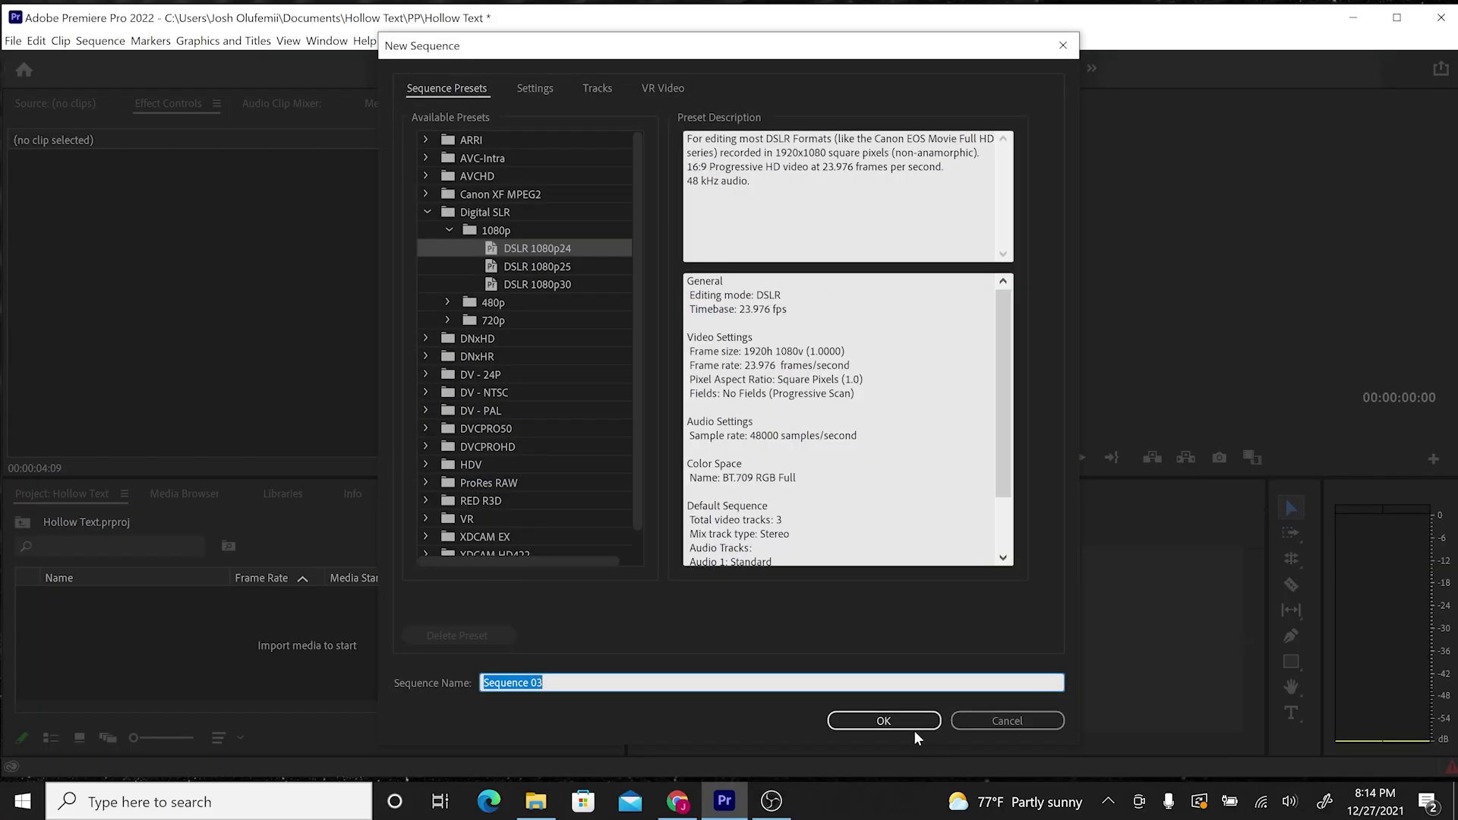
left_click(894, 726)
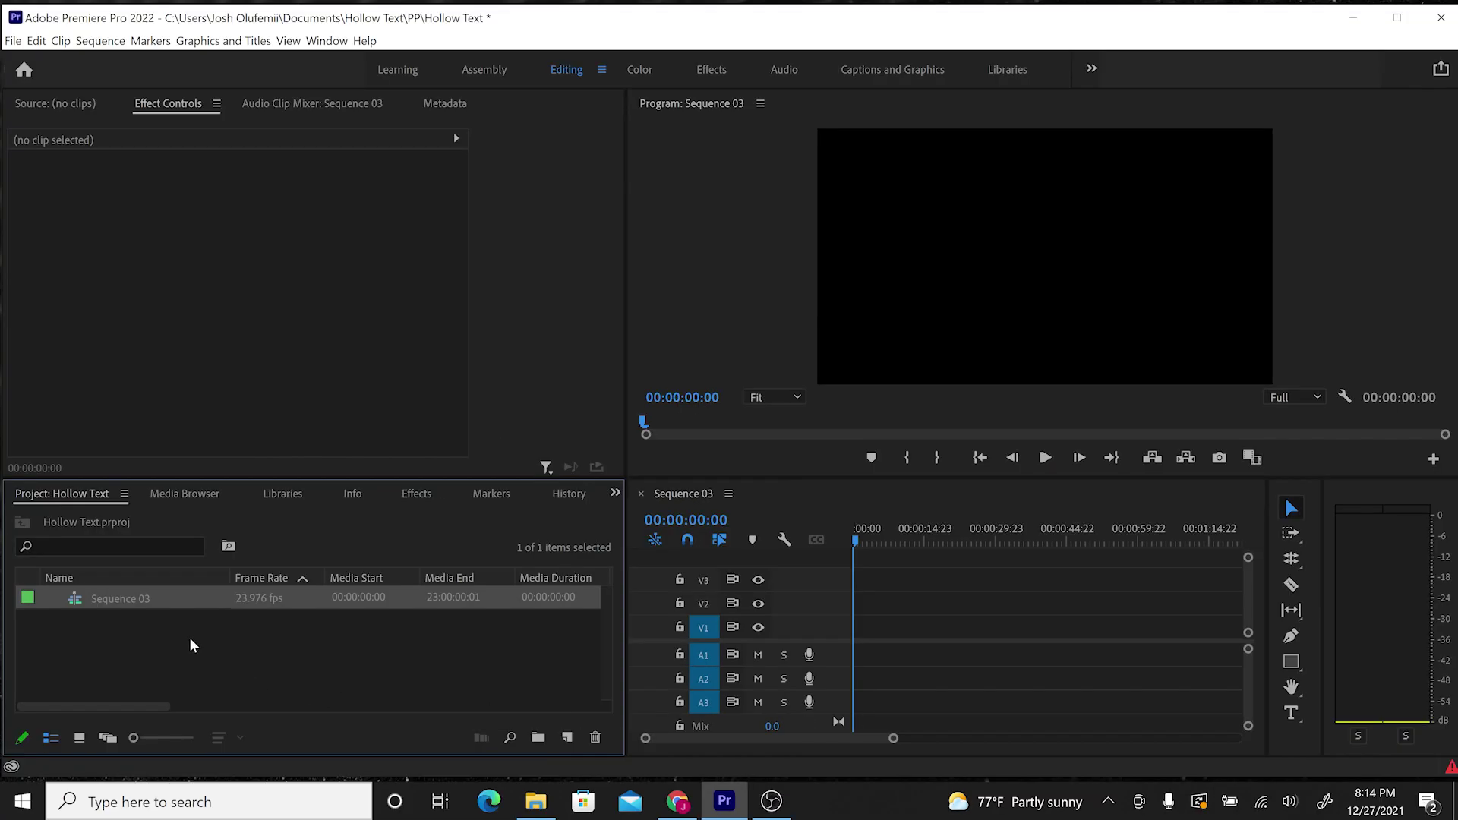
Create a 1920×1080 Black Video item in the project.
right_click(191, 640)
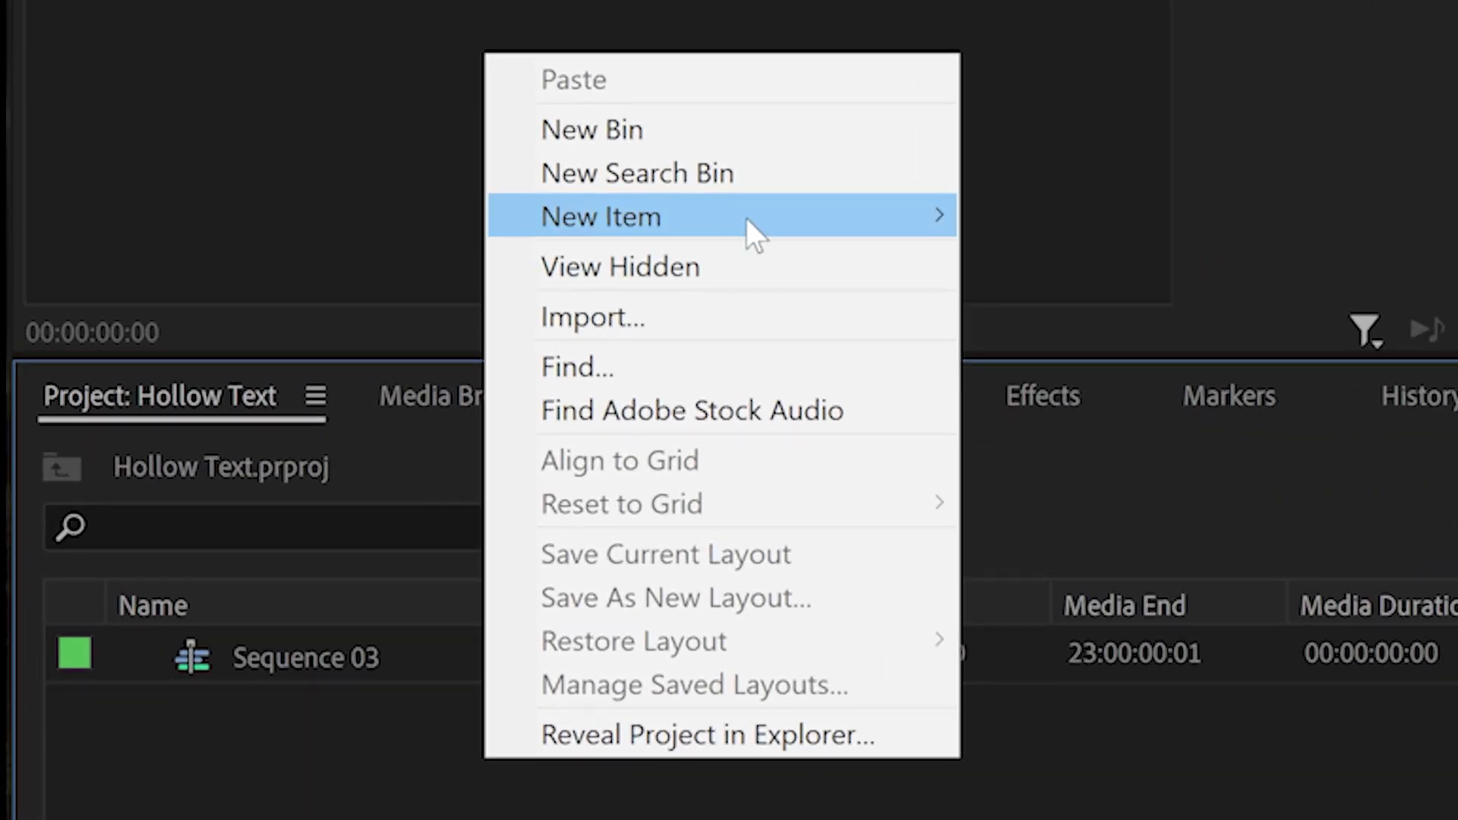
mouse_move(299, 419)
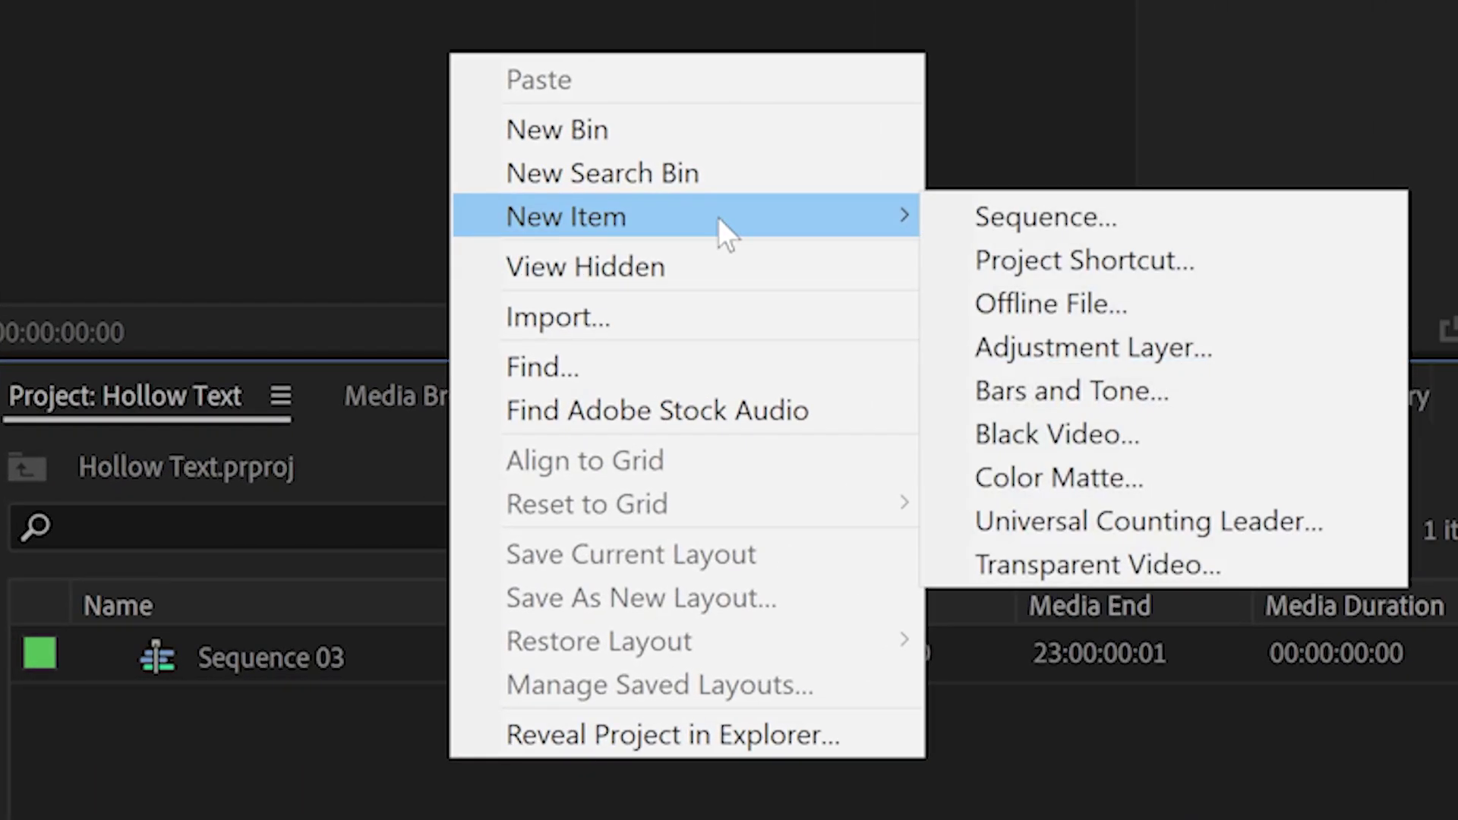
left_click(1094, 433)
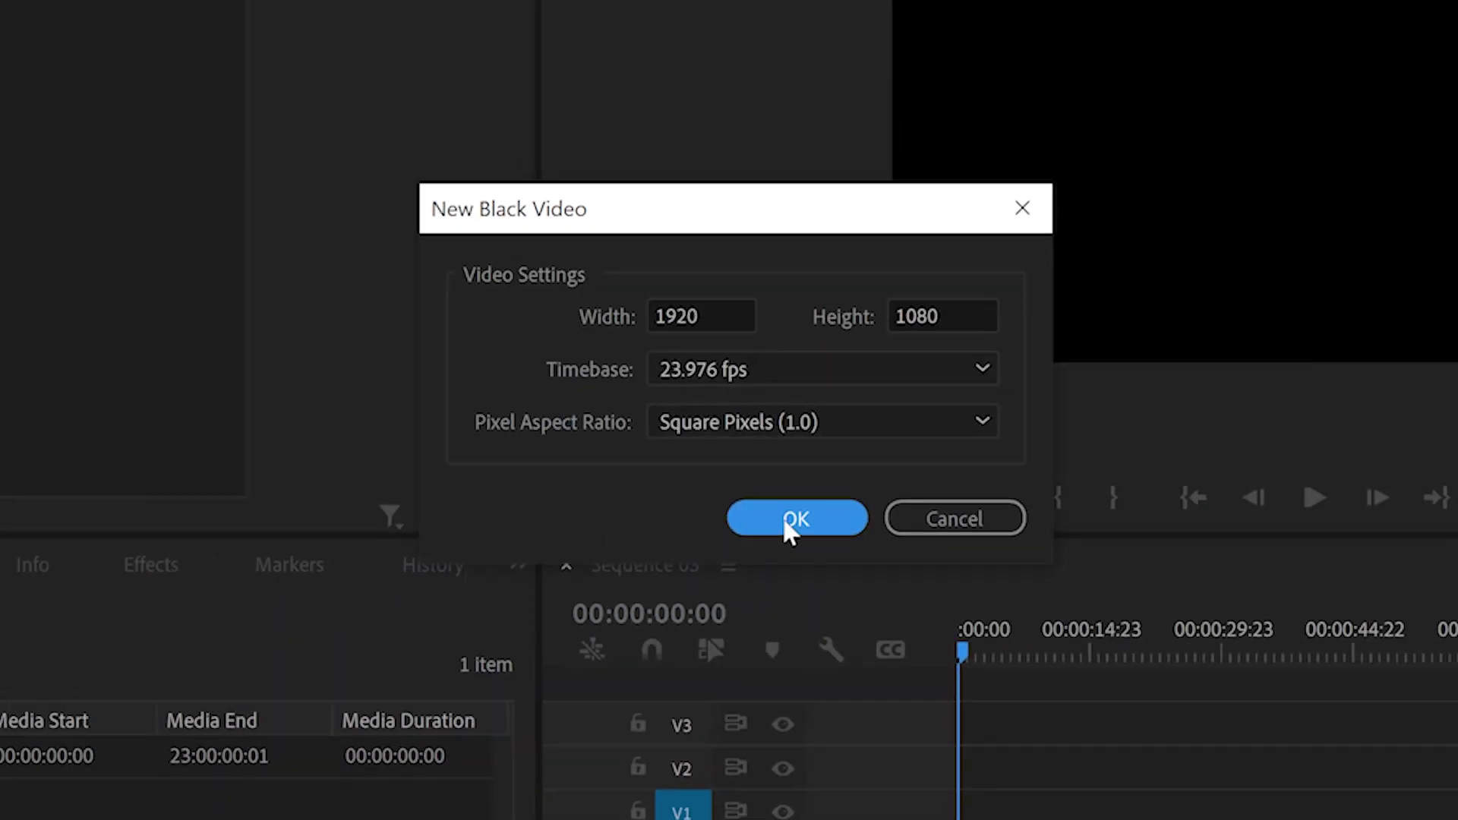
left_click(789, 518)
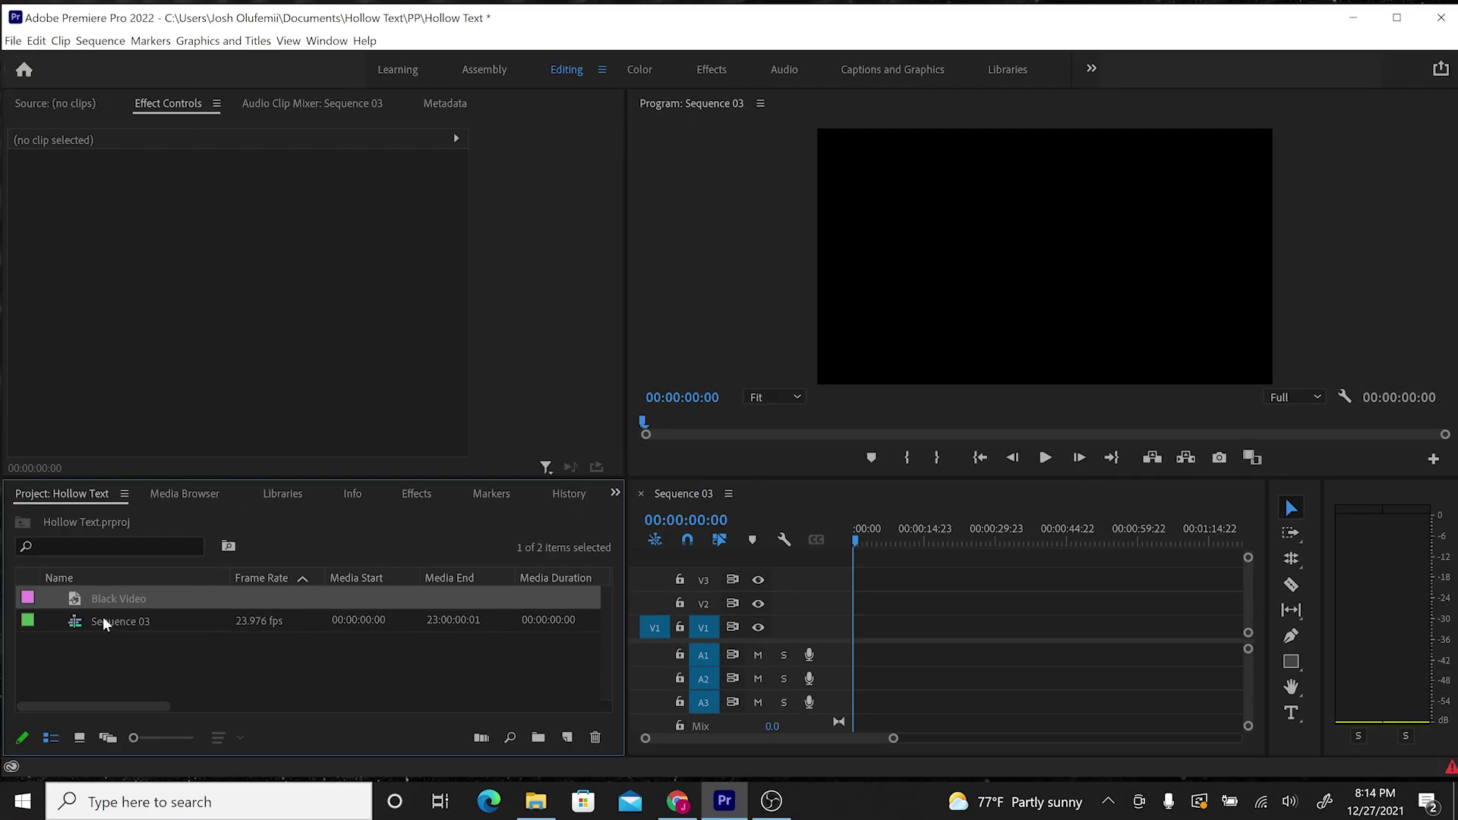
Place the Black Video on V1 at the sequence start and stretch it to about 2:31.
left_click_drag(484, 597, 1234, 629)
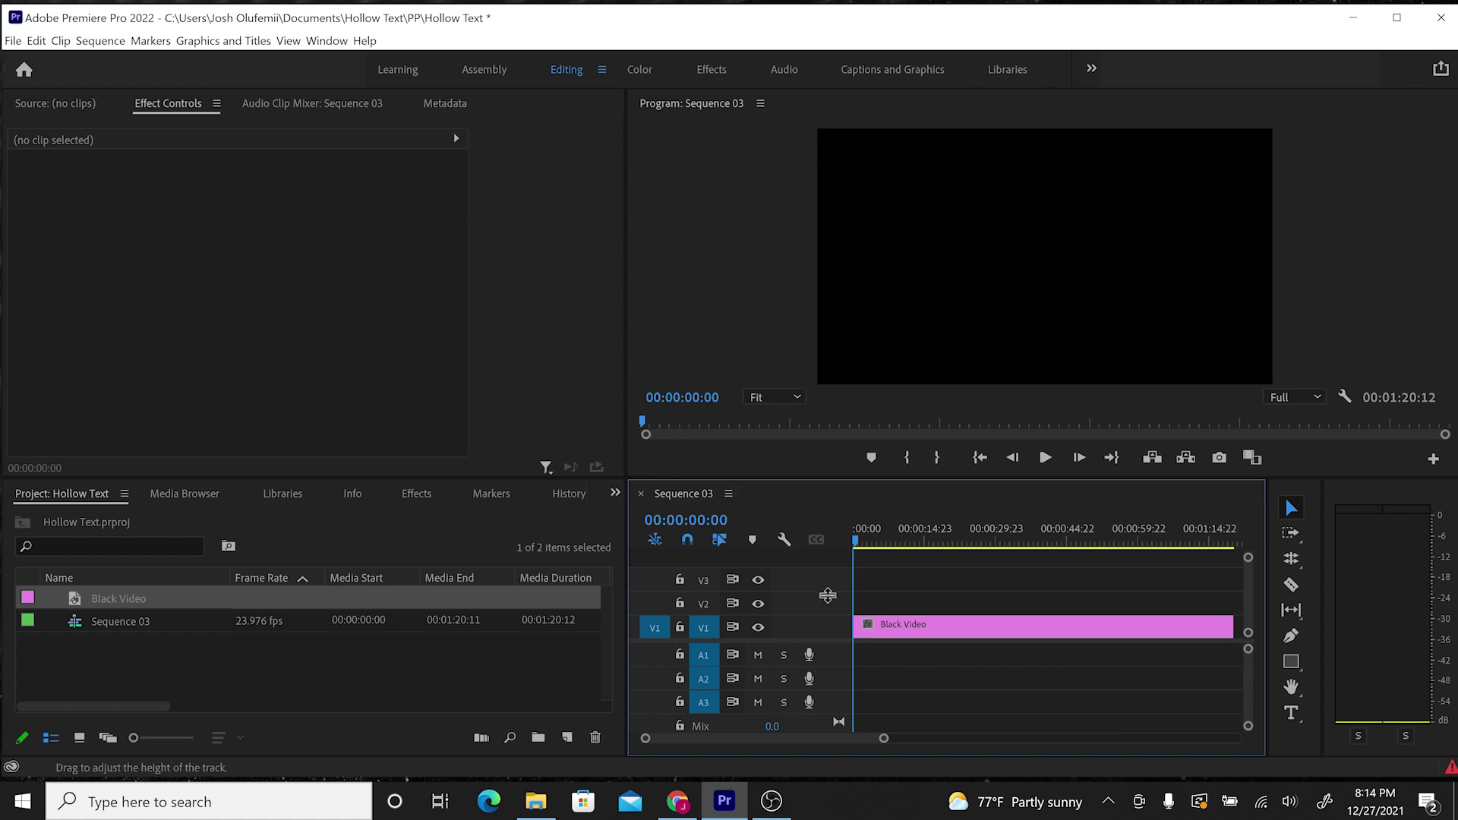
left_click(934, 550)
left_click_drag(936, 556, 925, 561)
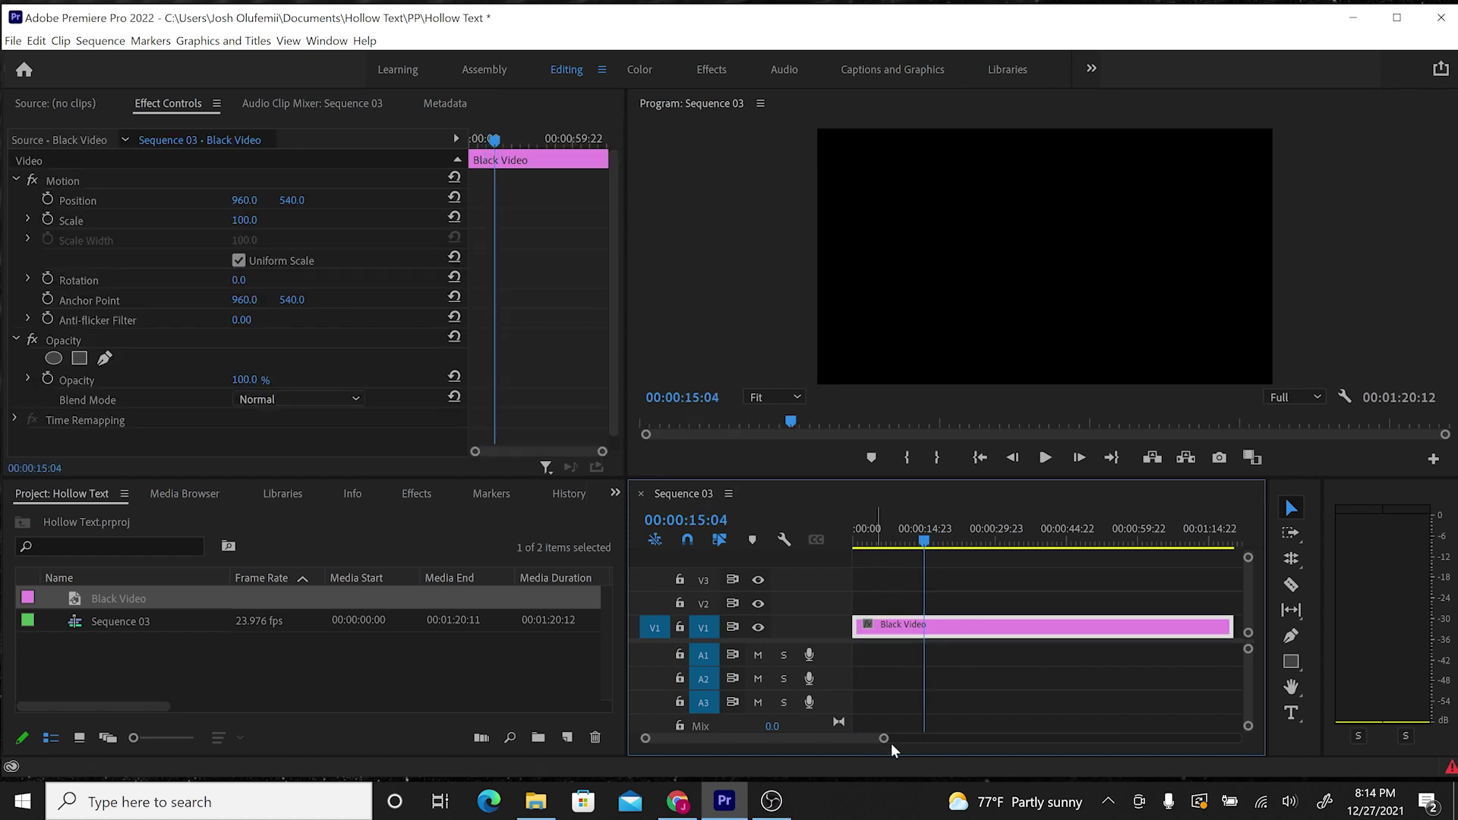
left_click_drag(883, 738, 981, 737)
left_click_drag(1017, 622, 1176, 624)
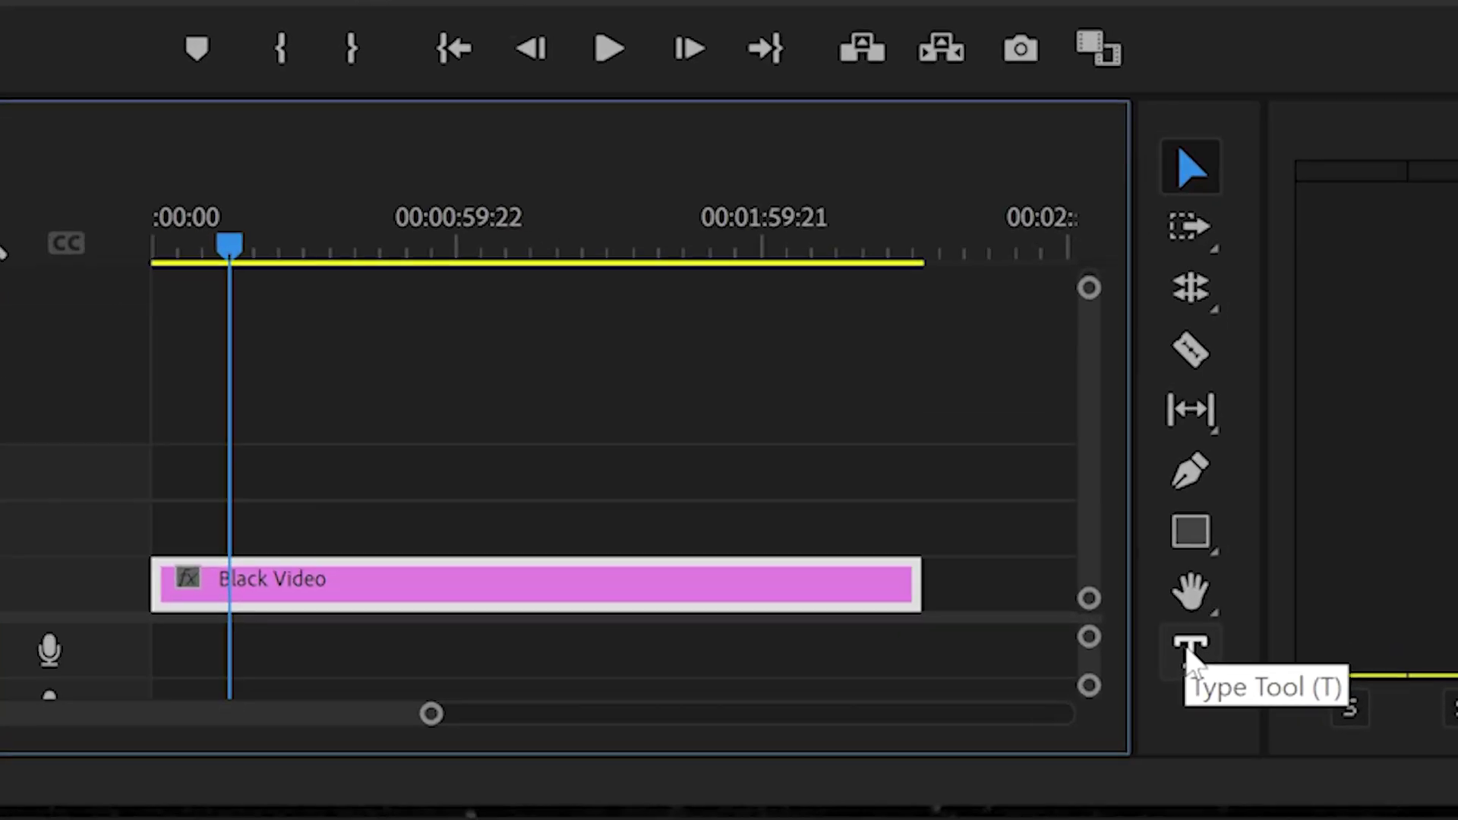
Type a HELLO title over the black video and centre it at position 1166, 713.
left_click(1189, 651)
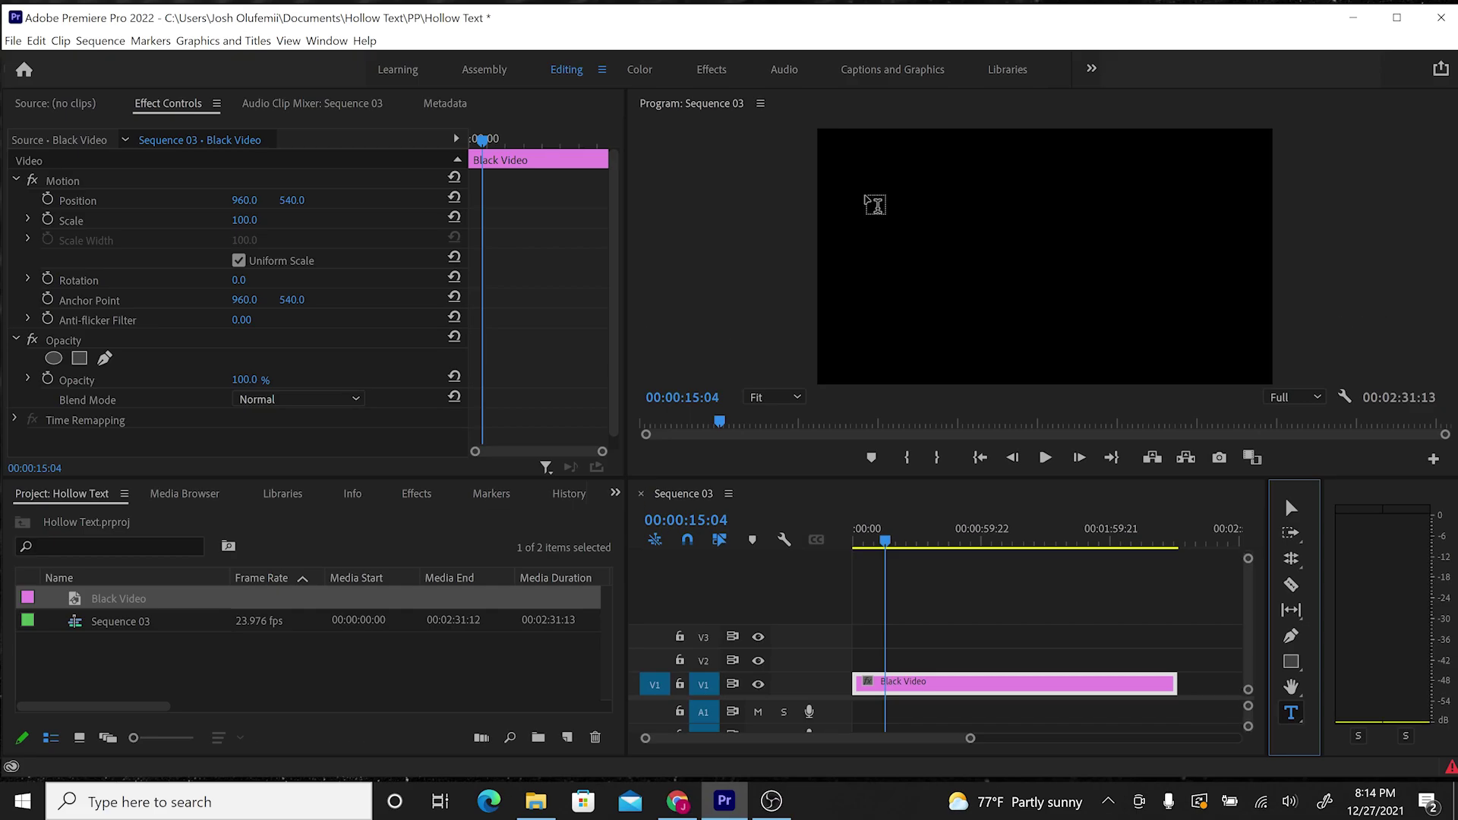
left_click_drag(866, 196, 1217, 327)
type("HELL")
type("O")
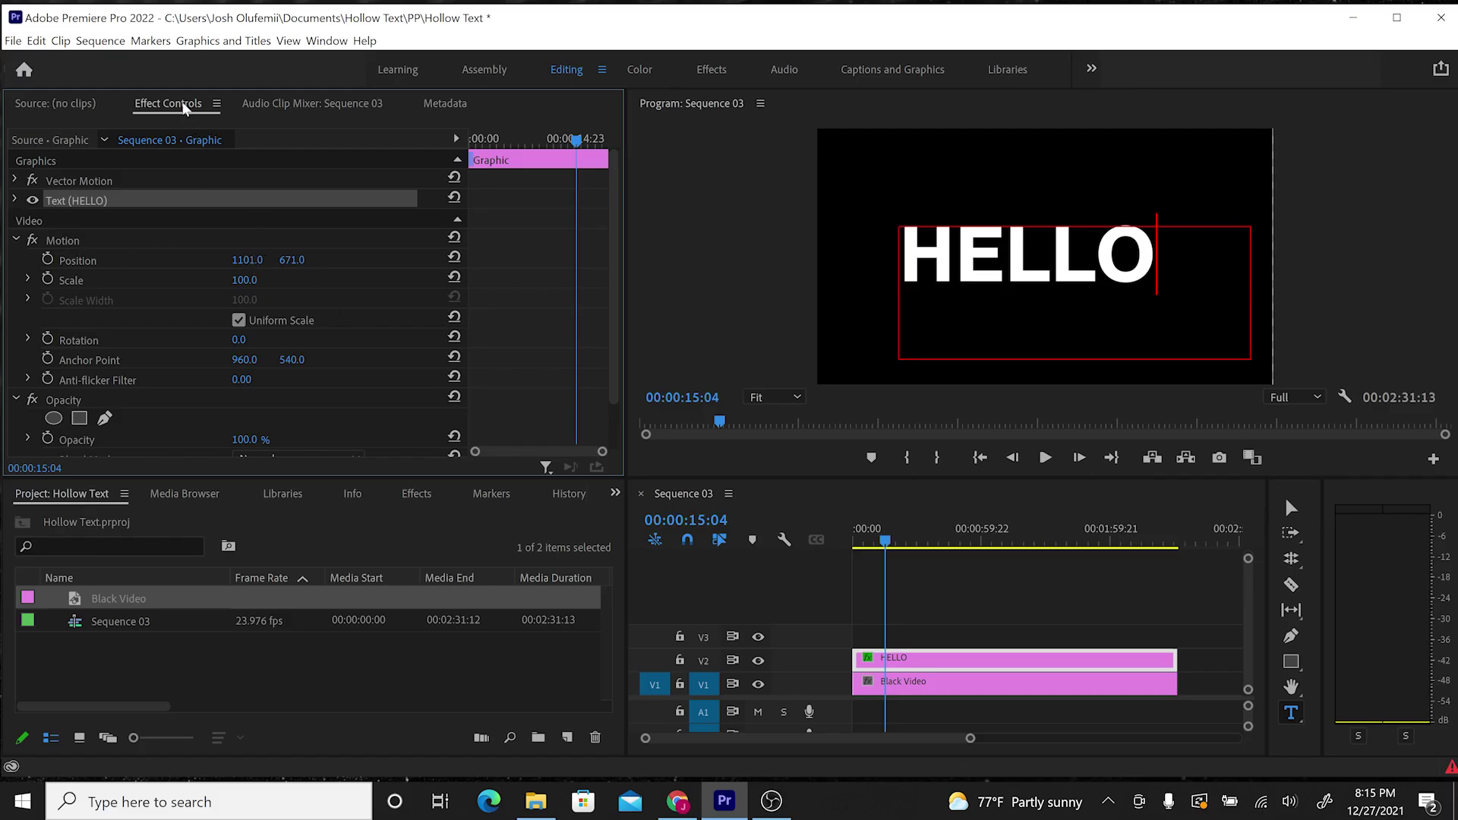
mouse_move(247, 260)
left_mouse_down()
mouse_move(298, 265)
mouse_move(244, 261)
left_mouse_up()
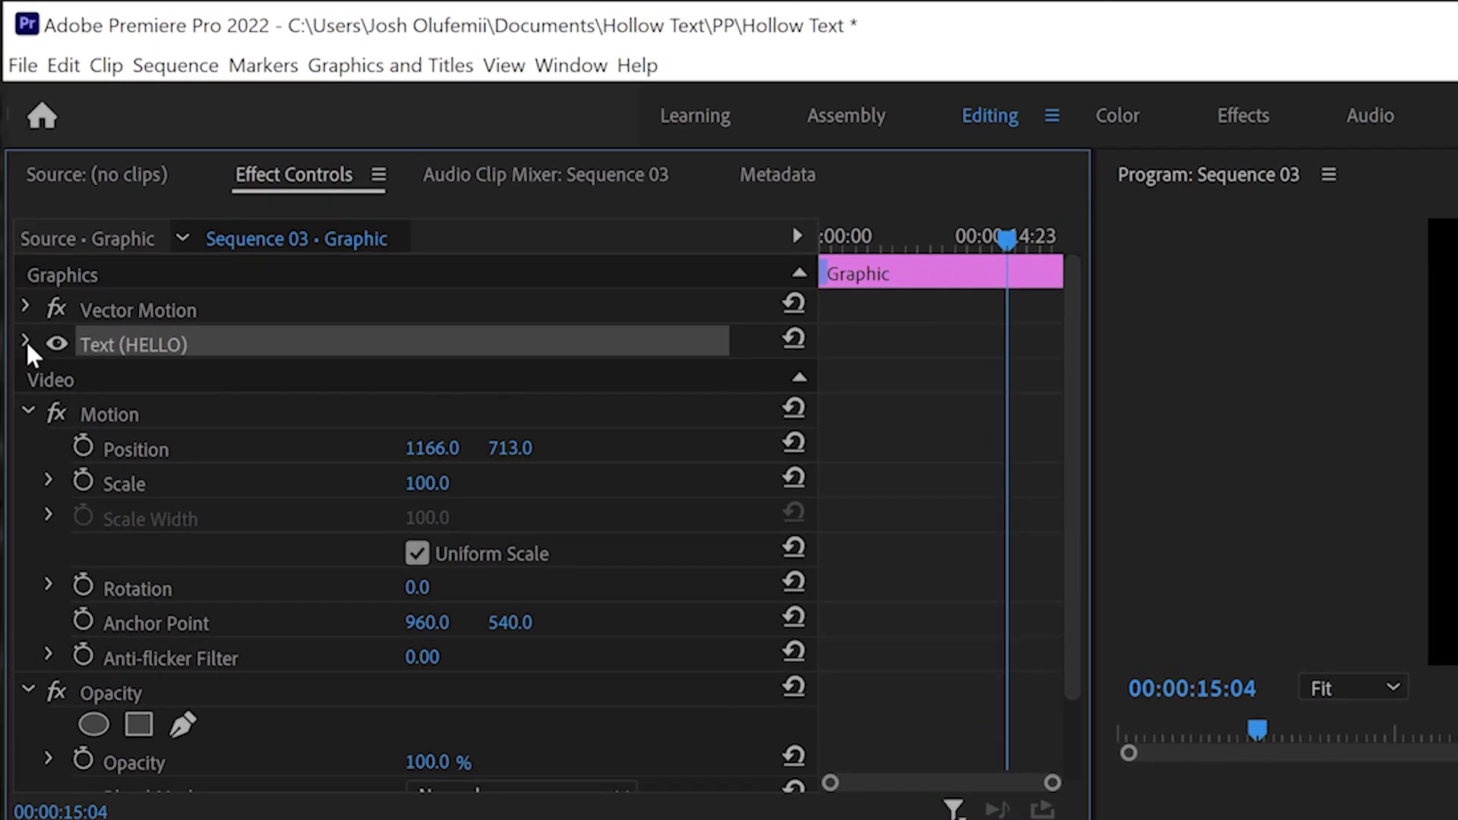
Expand the HELLO text properties and keep Nimbus Sans as its font.
left_click(15, 201)
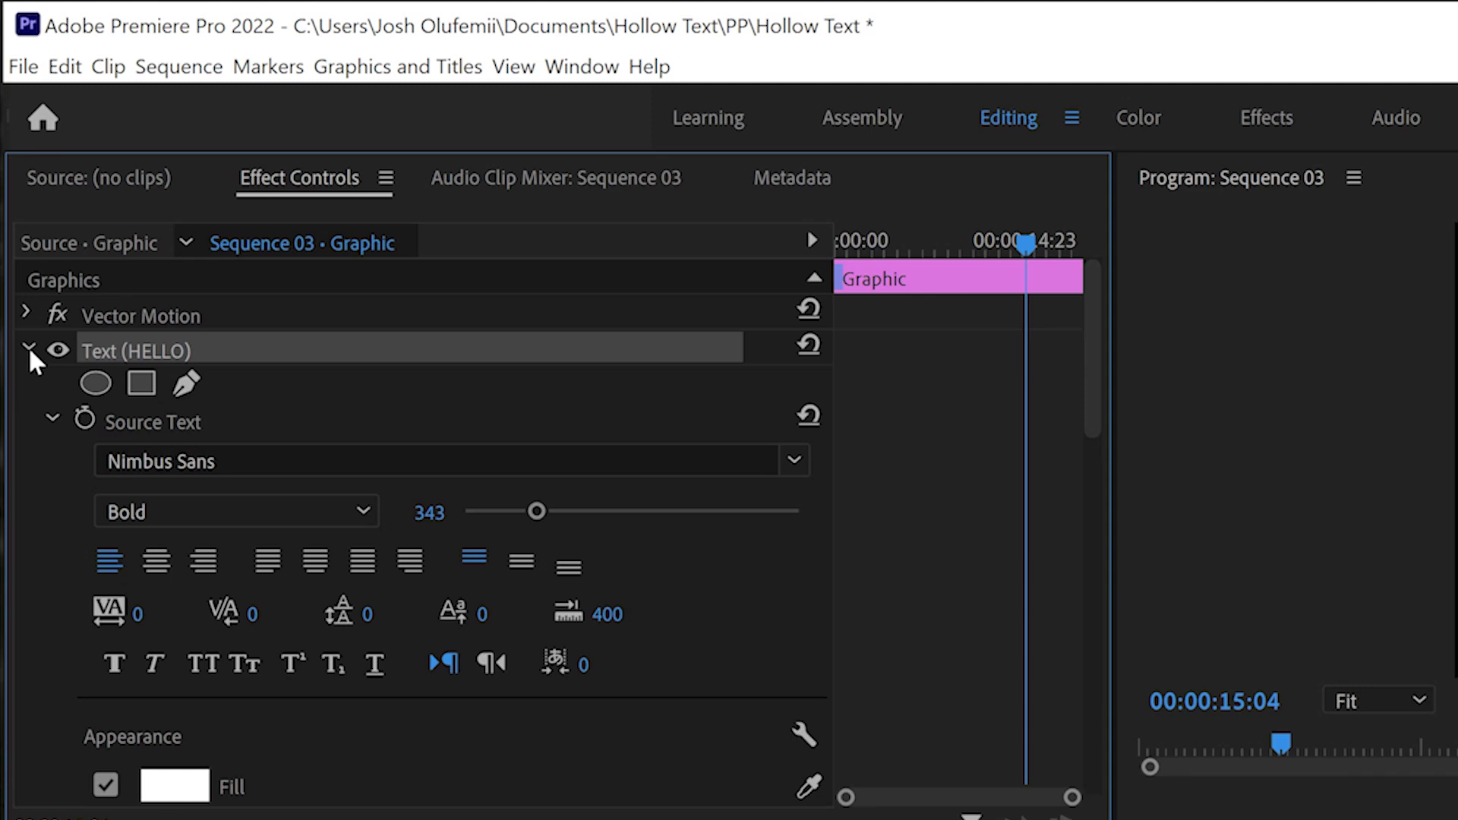
left_click(156, 460)
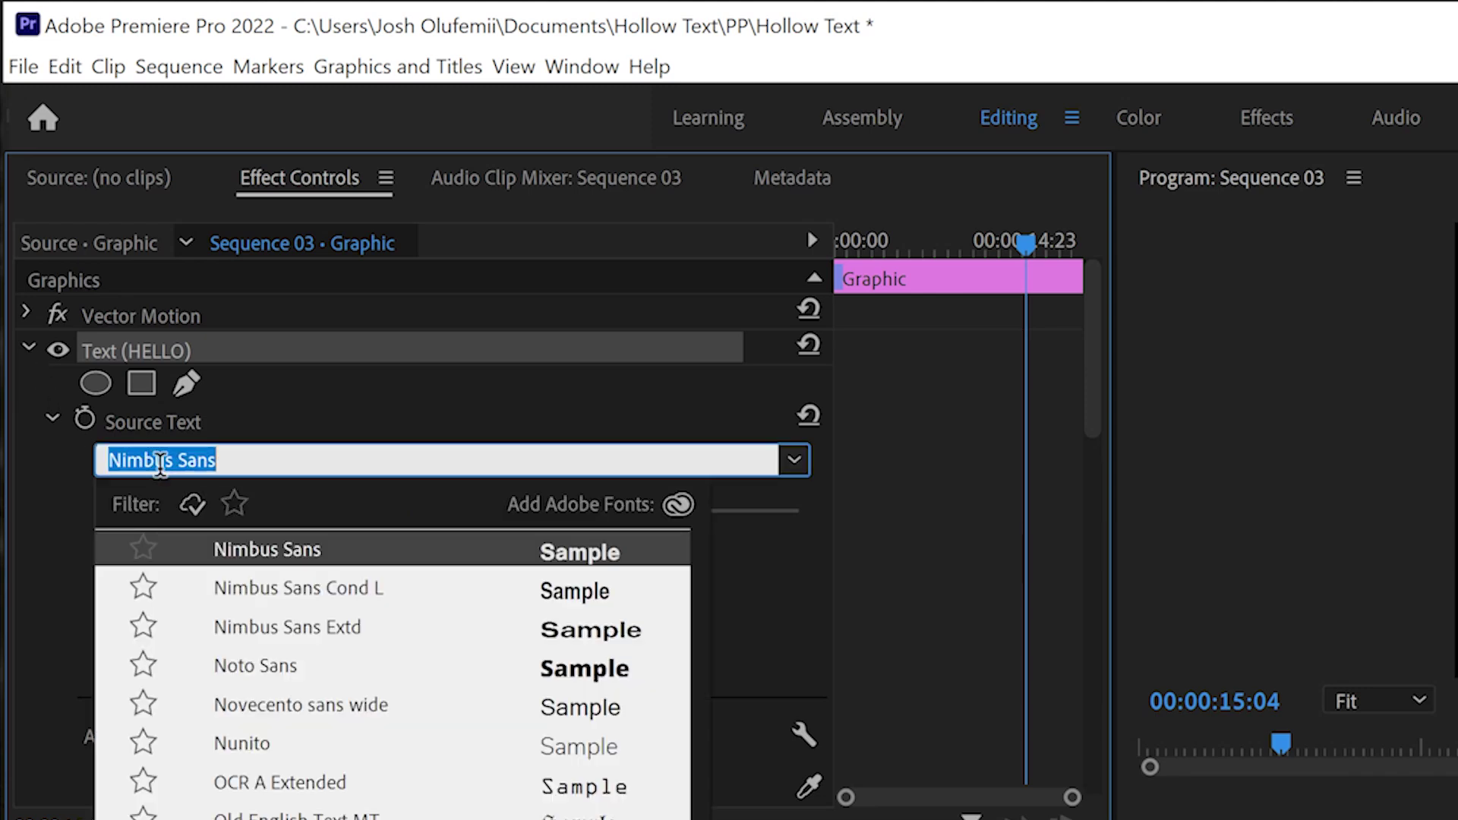
left_click(252, 547)
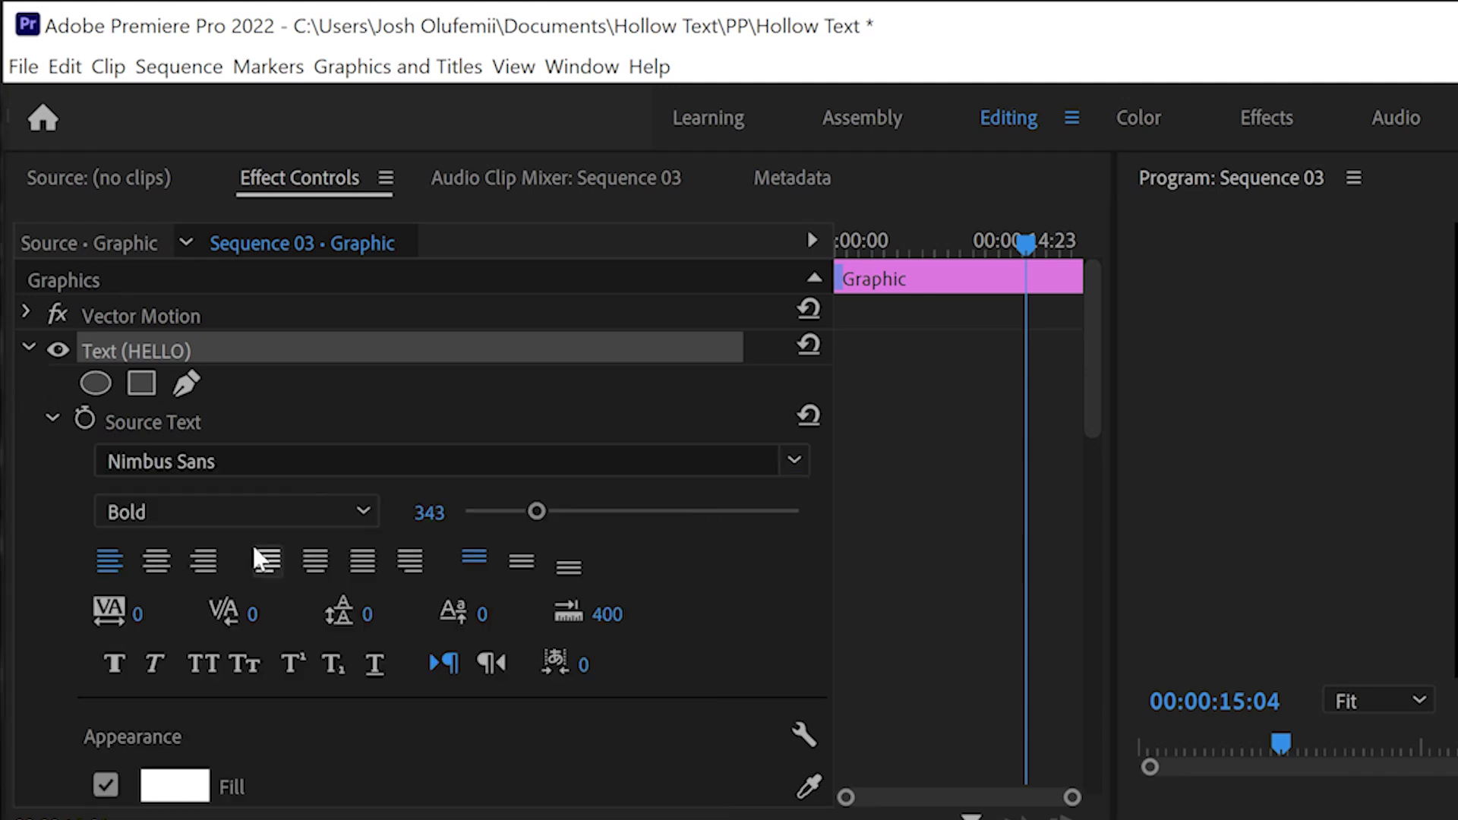
scroll(61, 531, "down", 4)
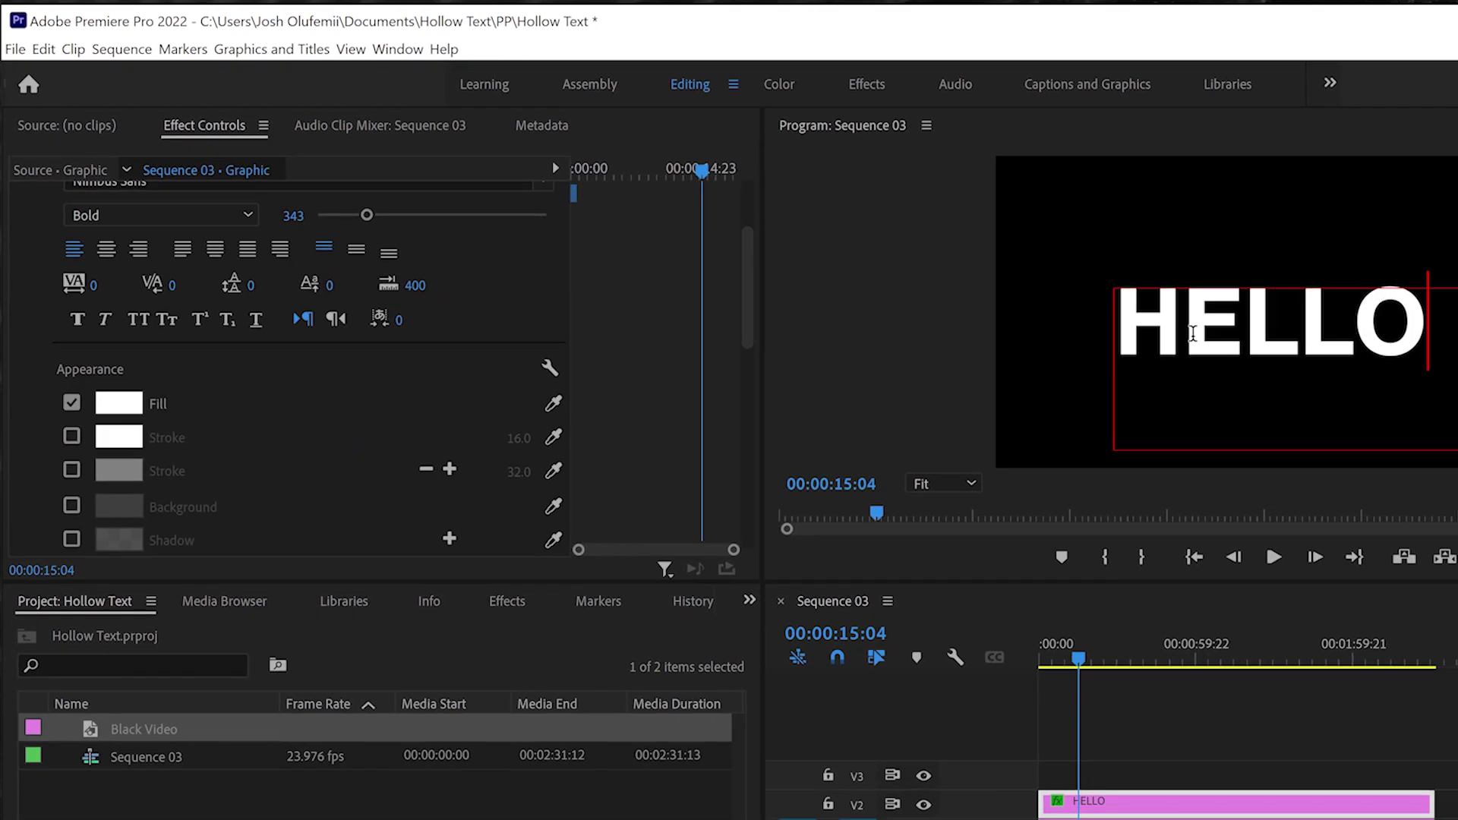
Make HELLO hollow: enable a white Stroke, disable Fill, and thin the stroke width.
double_click(1192, 334)
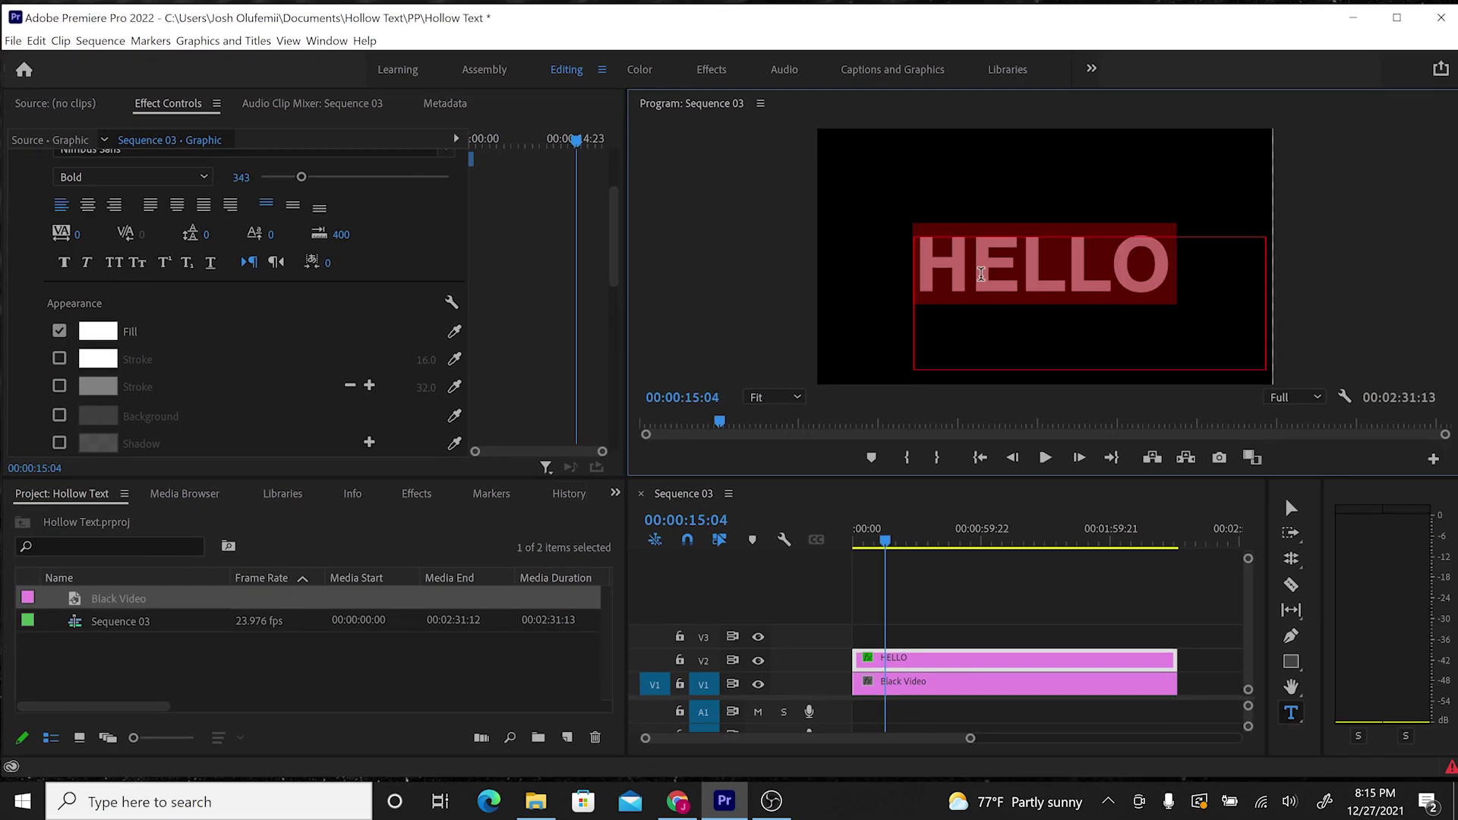
left_click(60, 359)
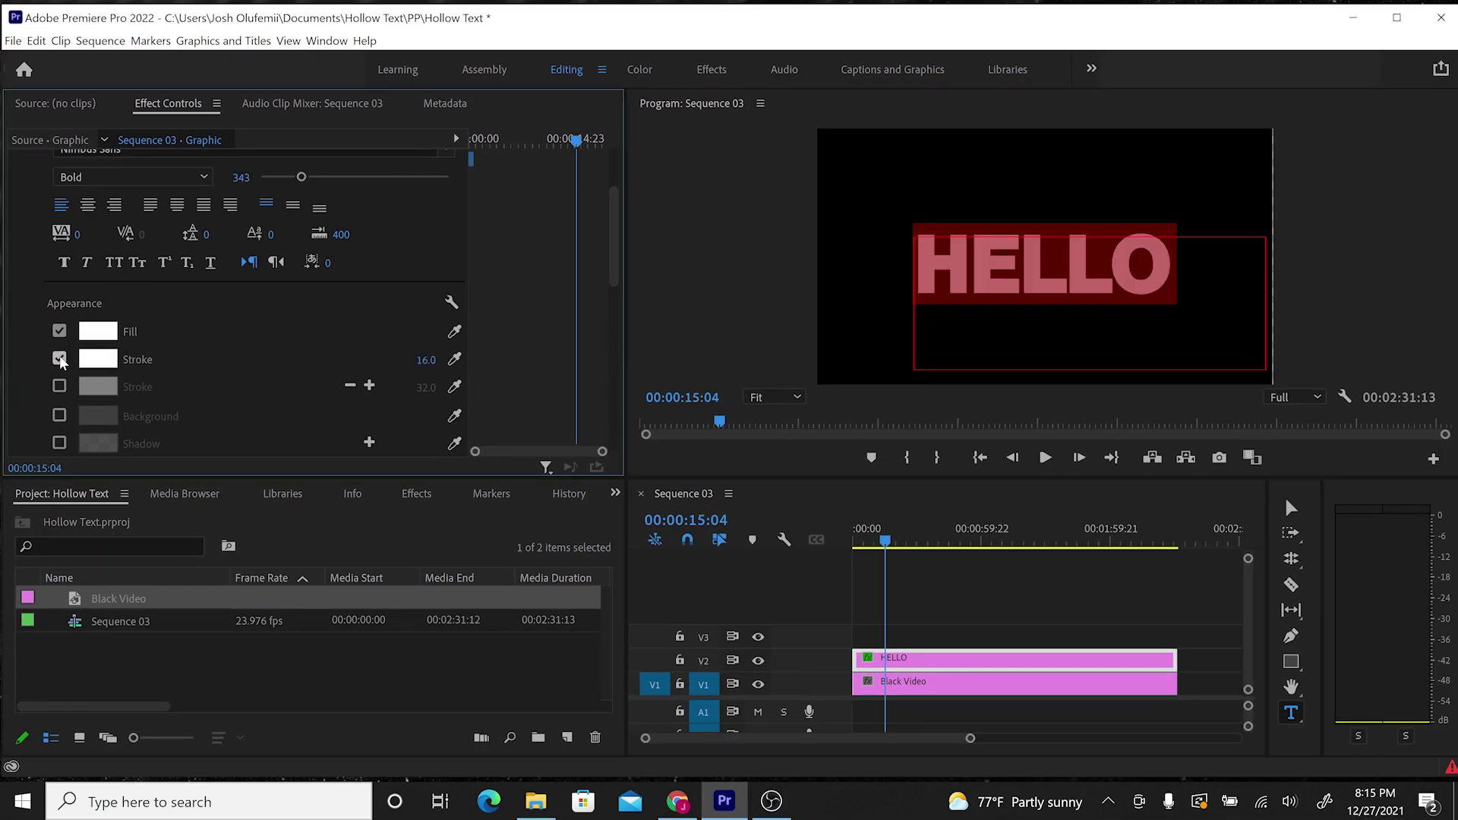
left_click(60, 334)
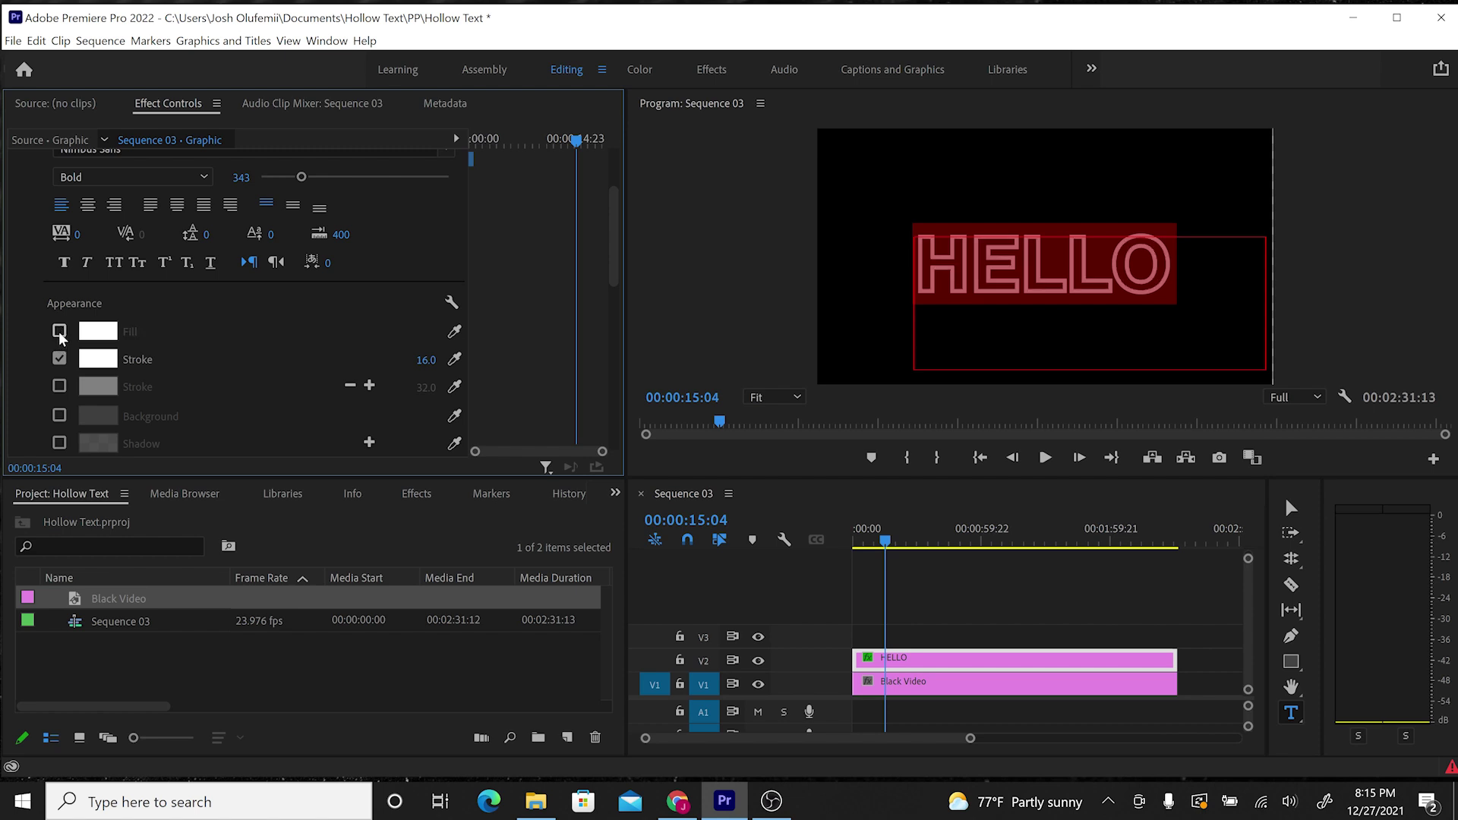
left_click(975, 267)
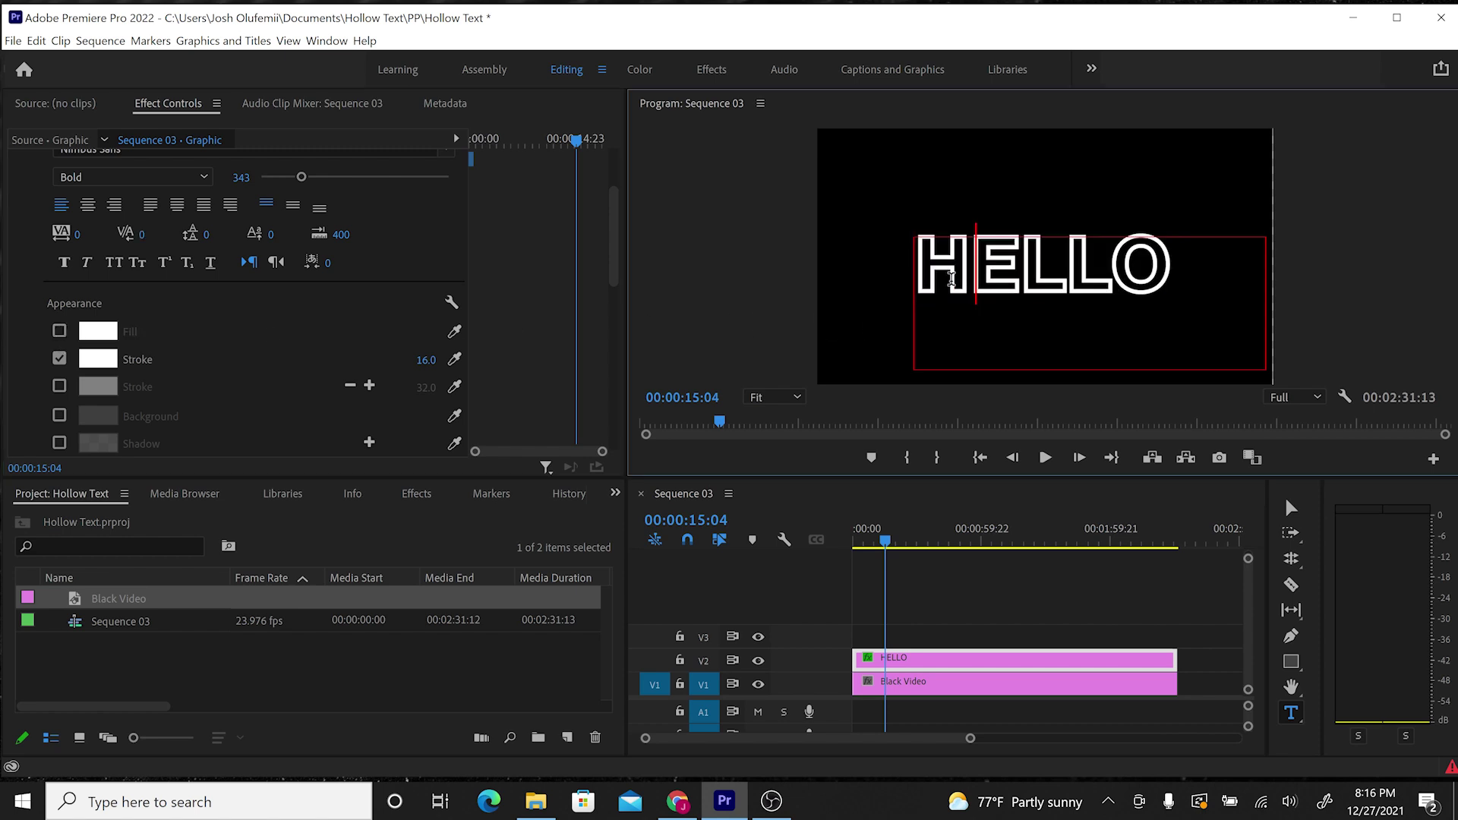
left_click_drag(934, 279, 1175, 275)
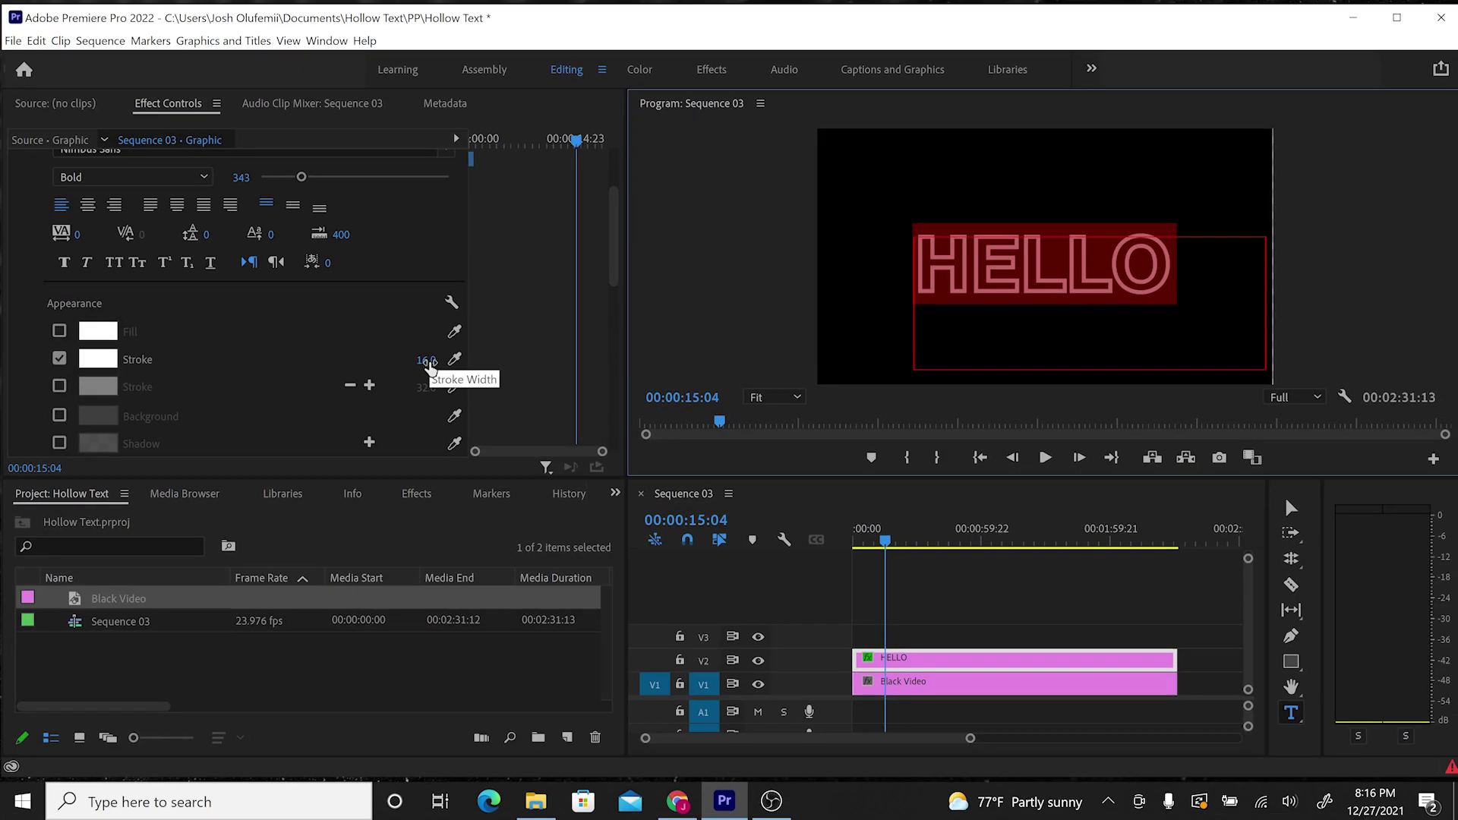
left_click_drag(428, 360, 357, 361)
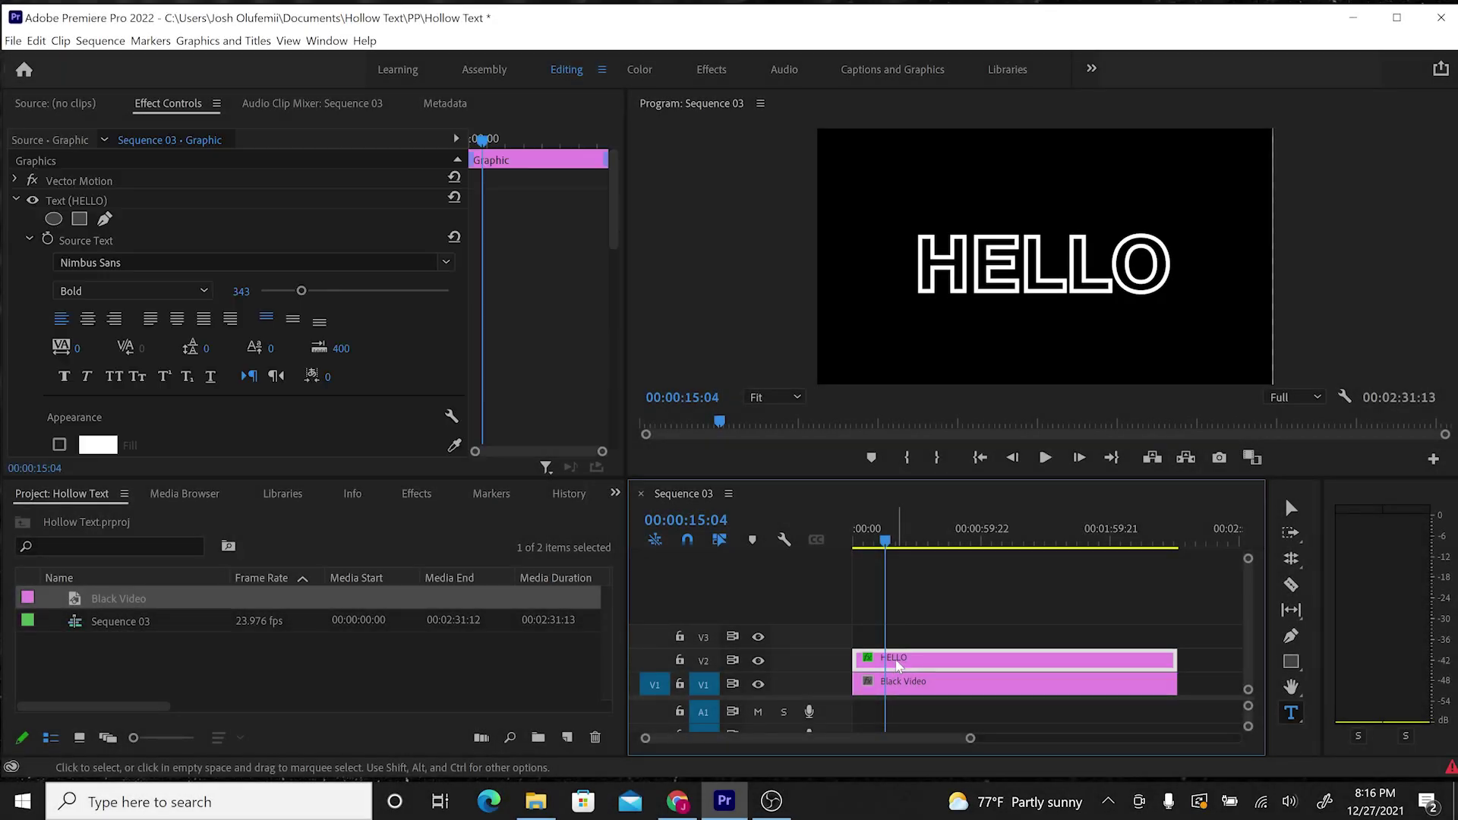
Try the OCR A Extended font on HELLO, then switch back to Nimbus Sans.
double_click(1001, 291)
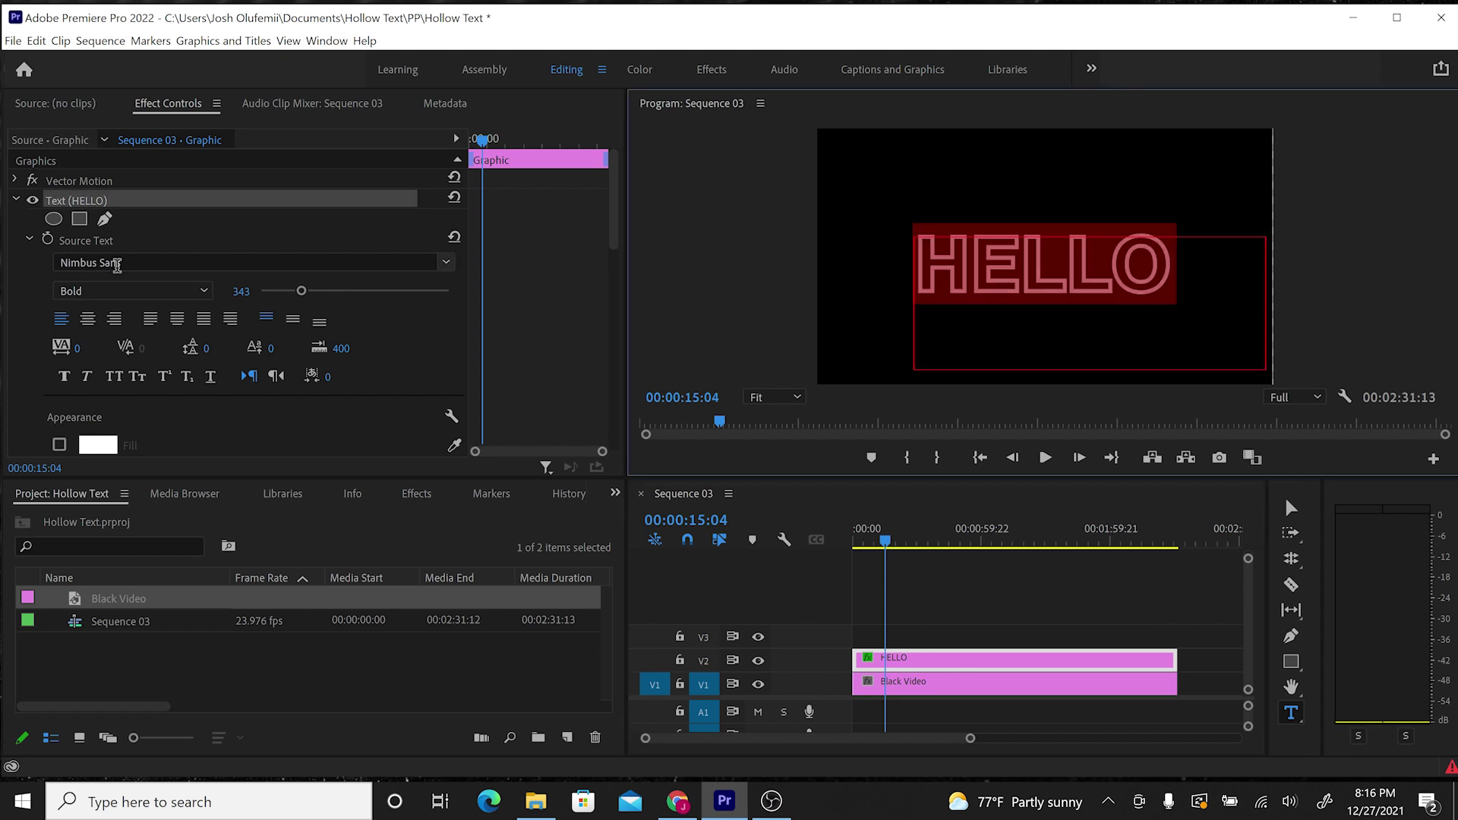
left_click(114, 262)
left_click(134, 443)
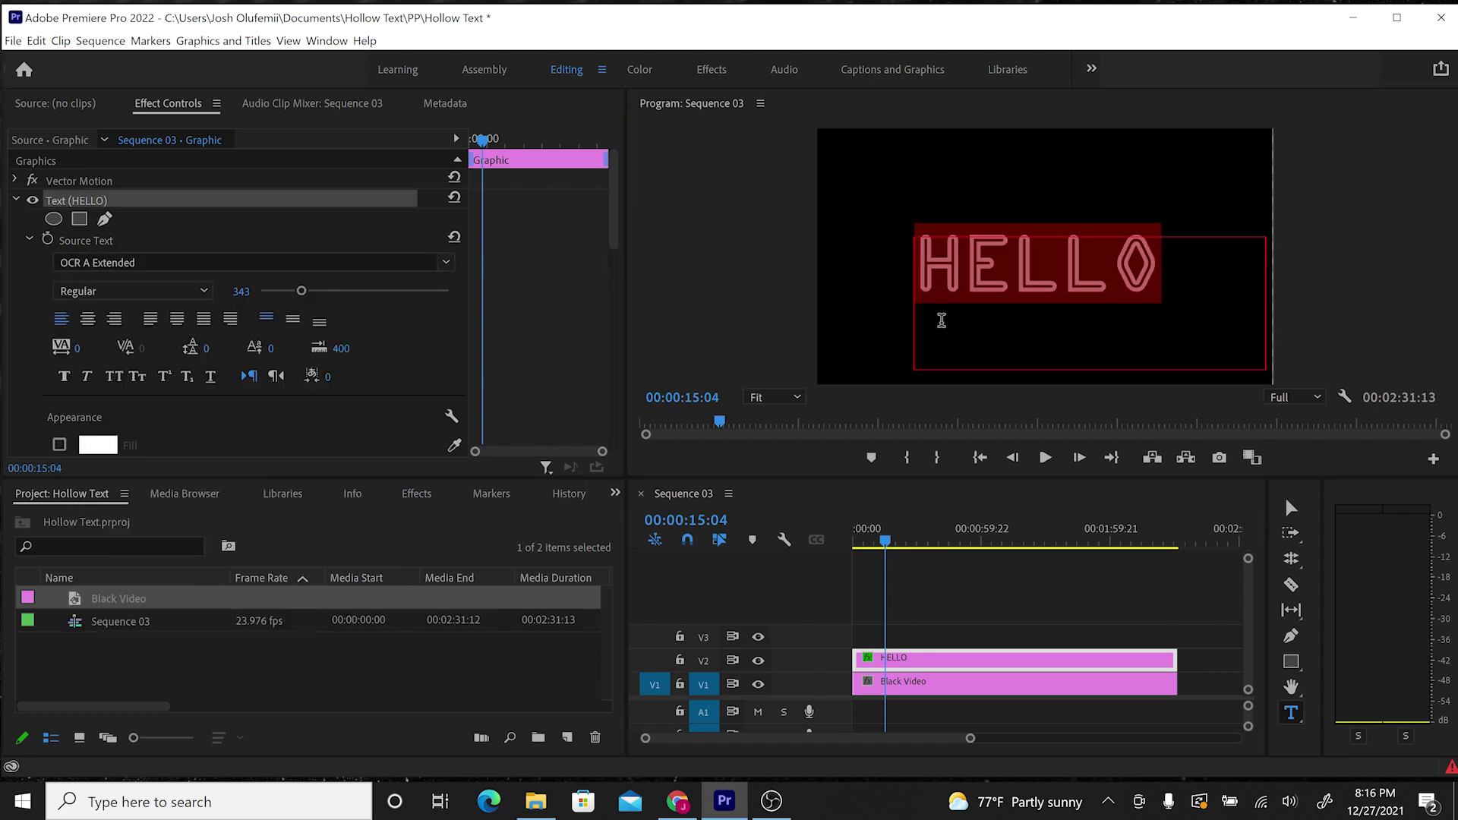
left_click(984, 284)
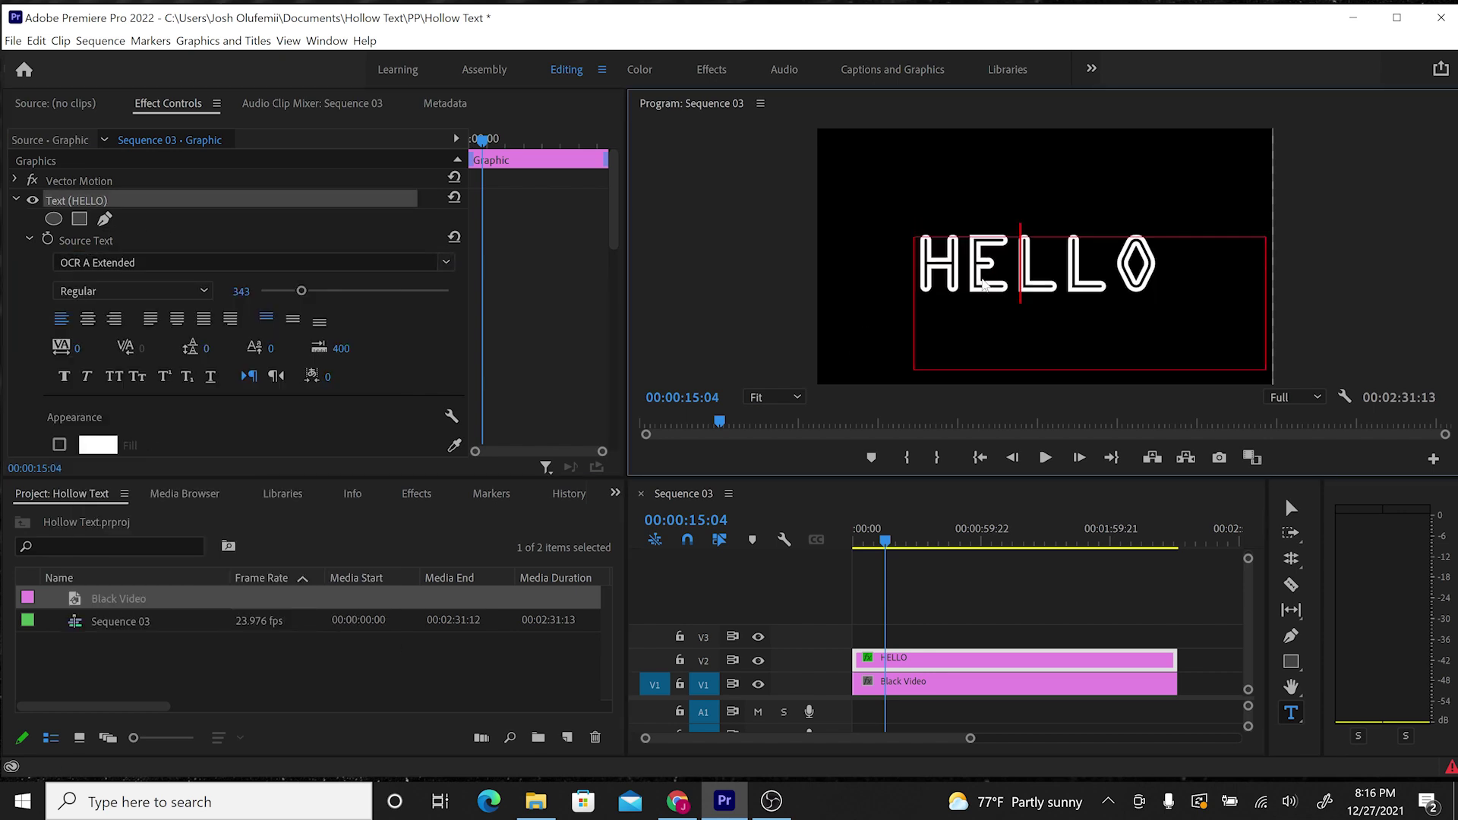
double_click(915, 292)
left_click(114, 262)
scroll(387, 455, "up", 10)
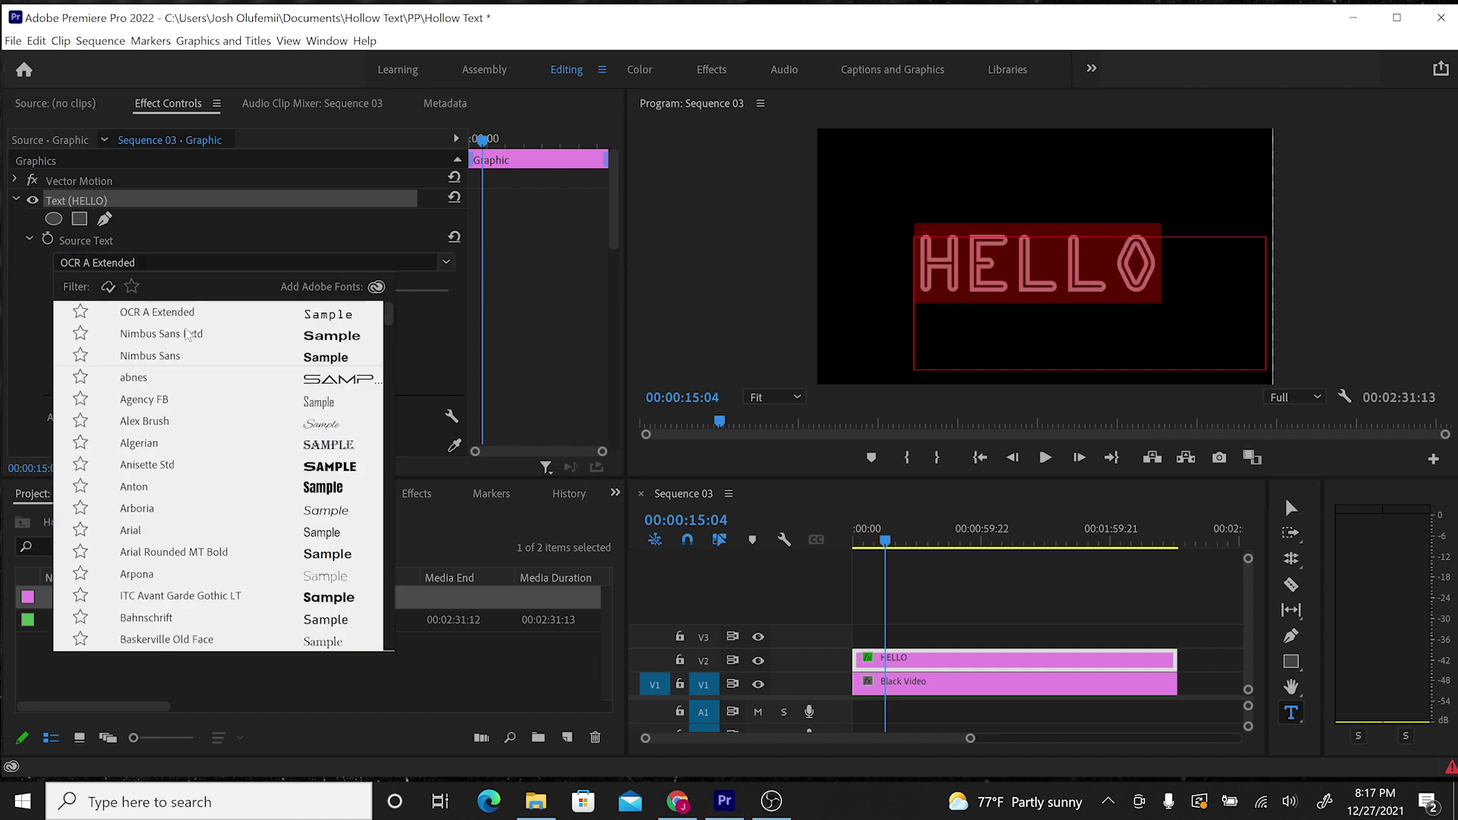
left_click(152, 356)
left_click(987, 600)
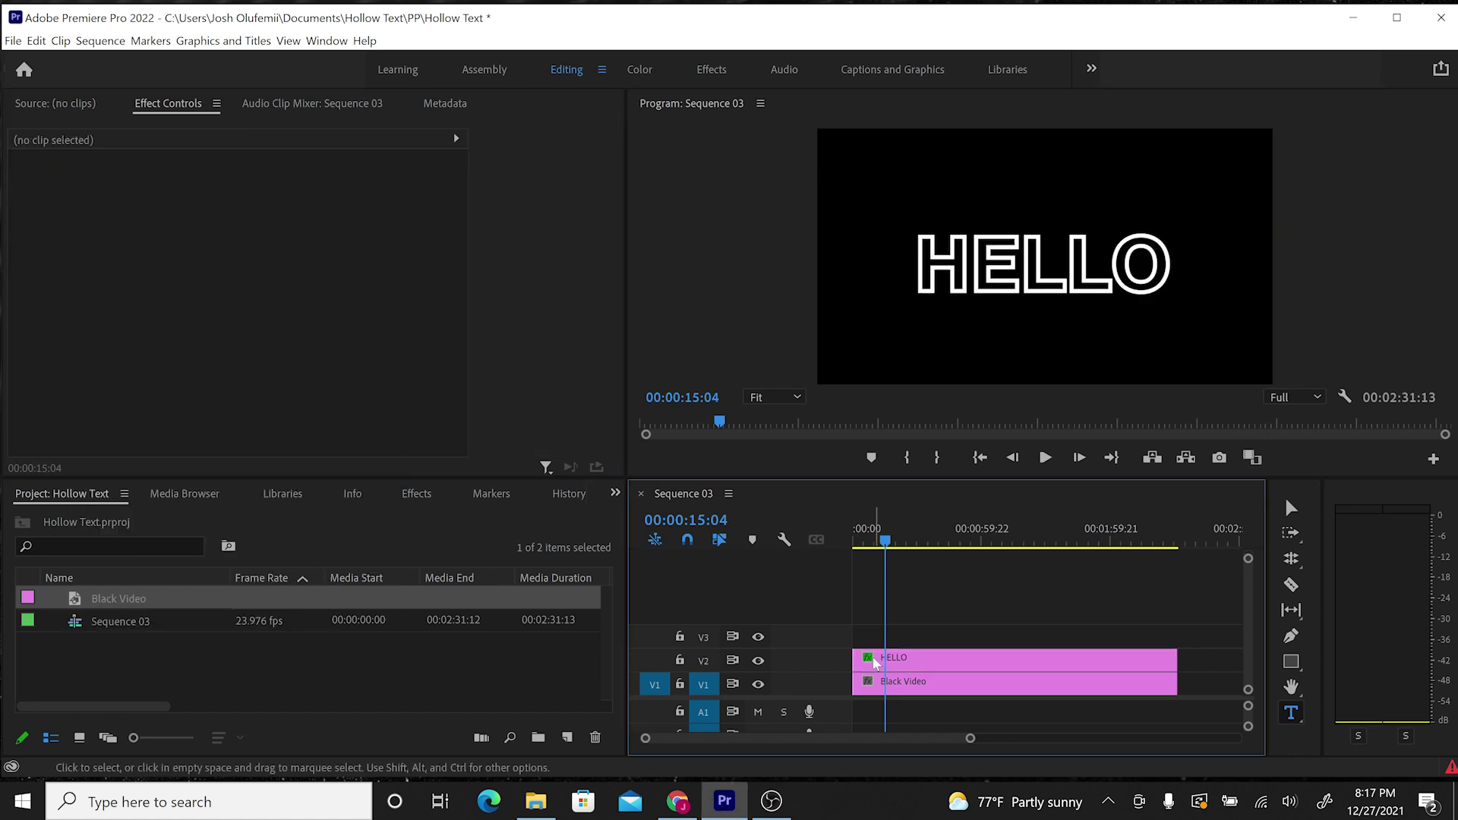
Search the effects for 'ramp' and apply Ramp to the HELLO clip.
left_click(416, 493)
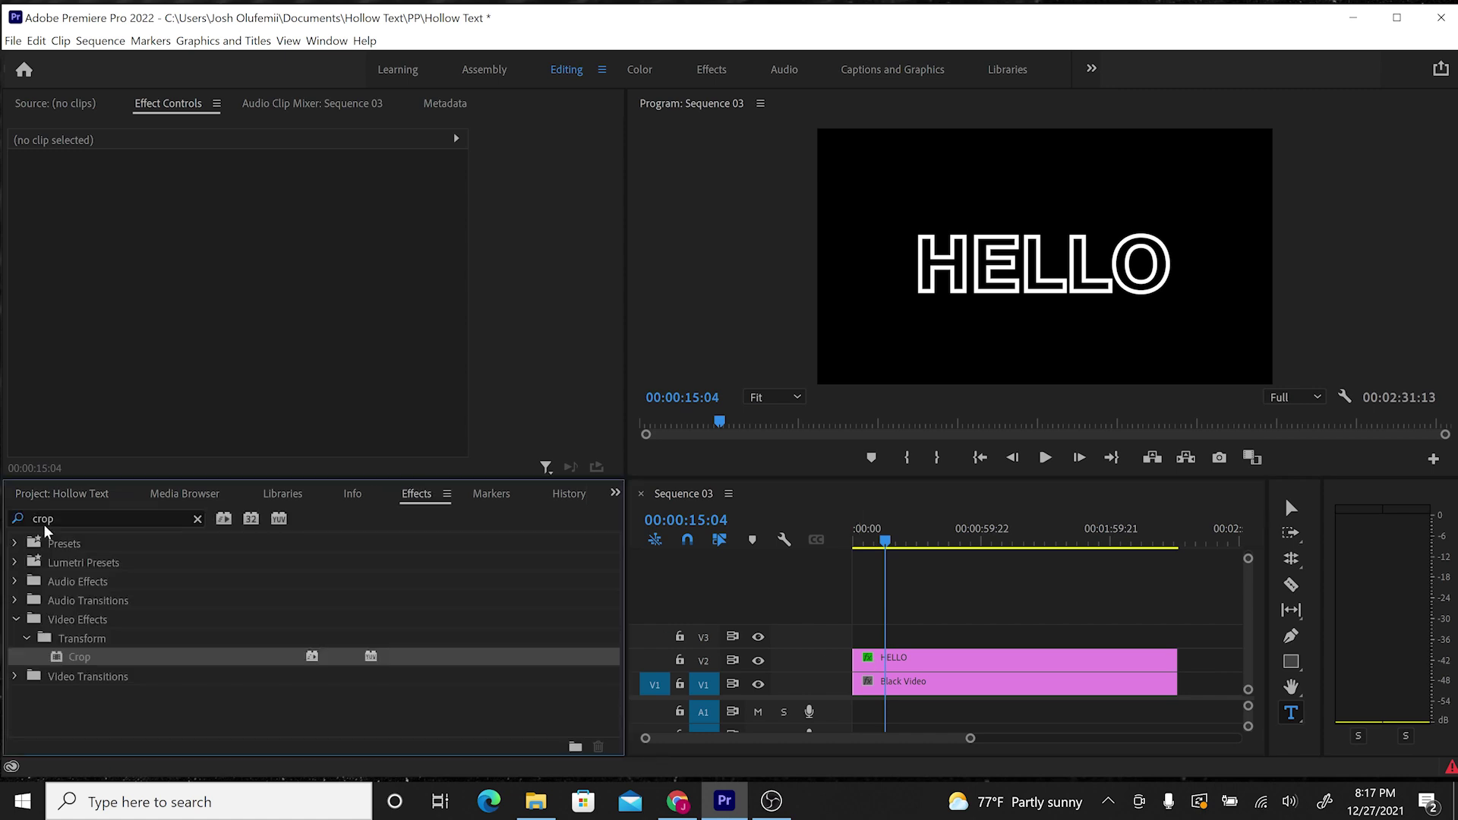
left_click(46, 519)
type("ramp")
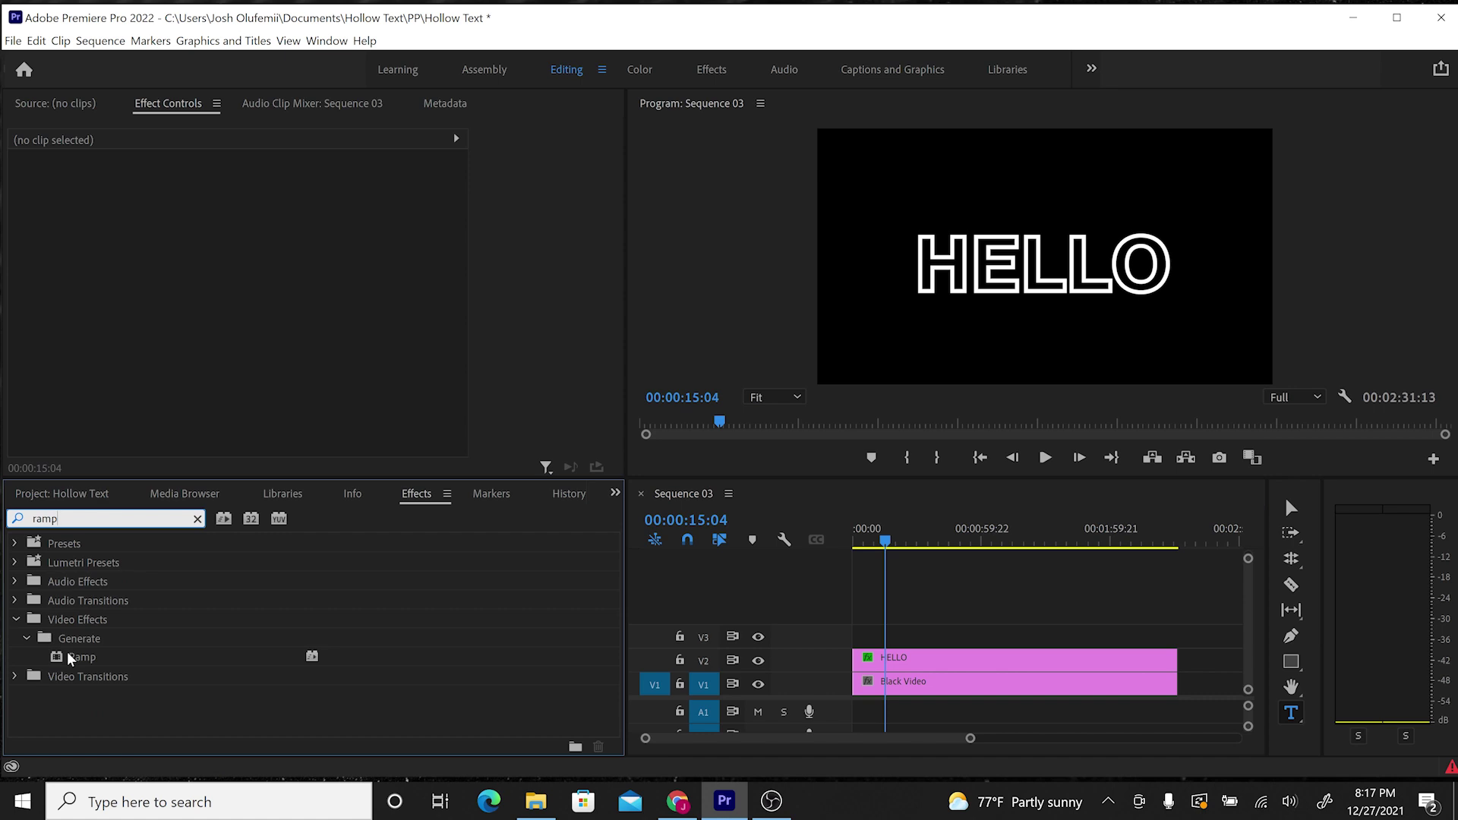
left_click_drag(69, 657, 939, 666)
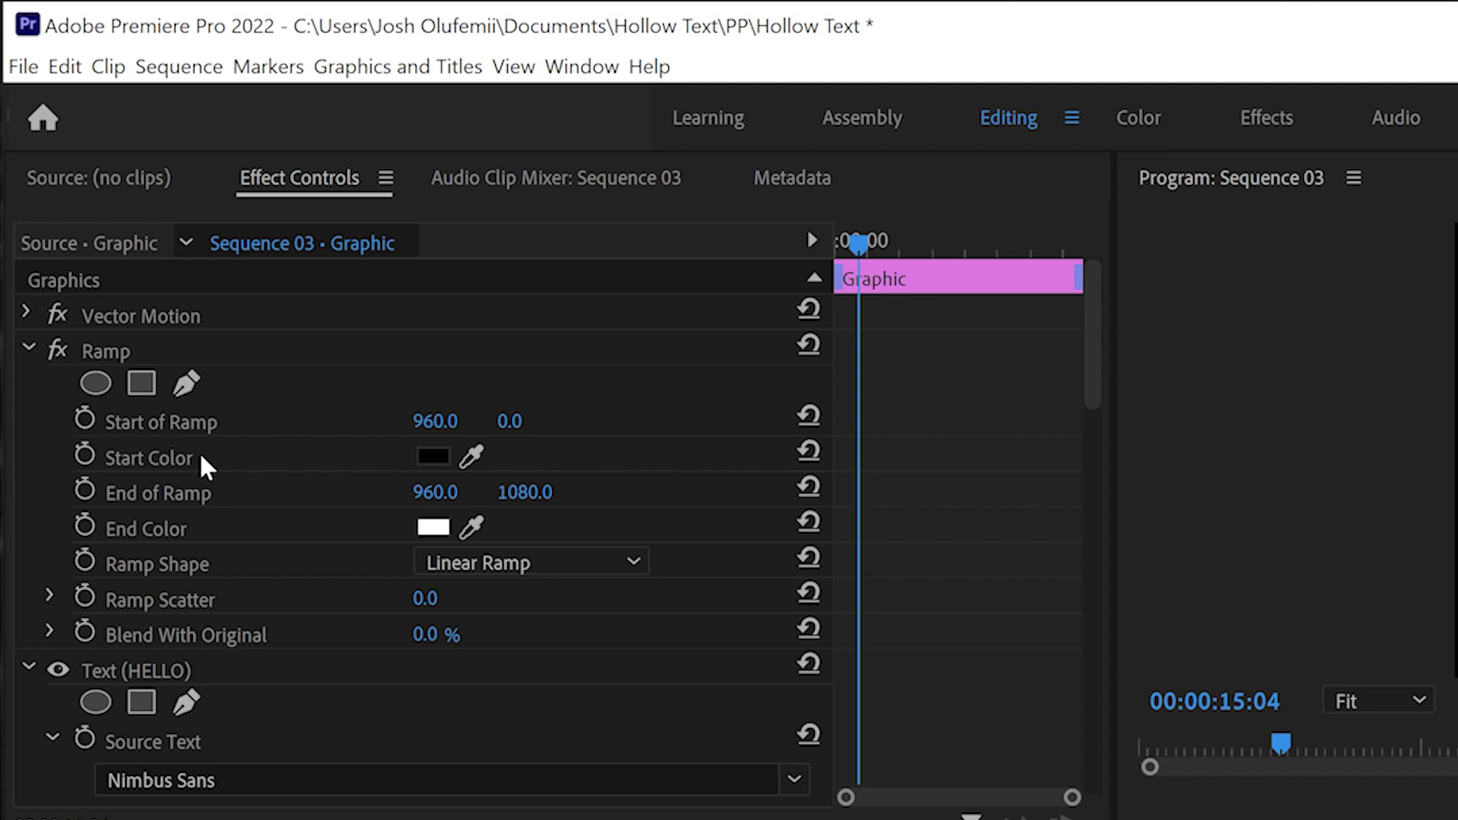
Set the Ramp's Start Color to bright blue.
left_click(431, 457)
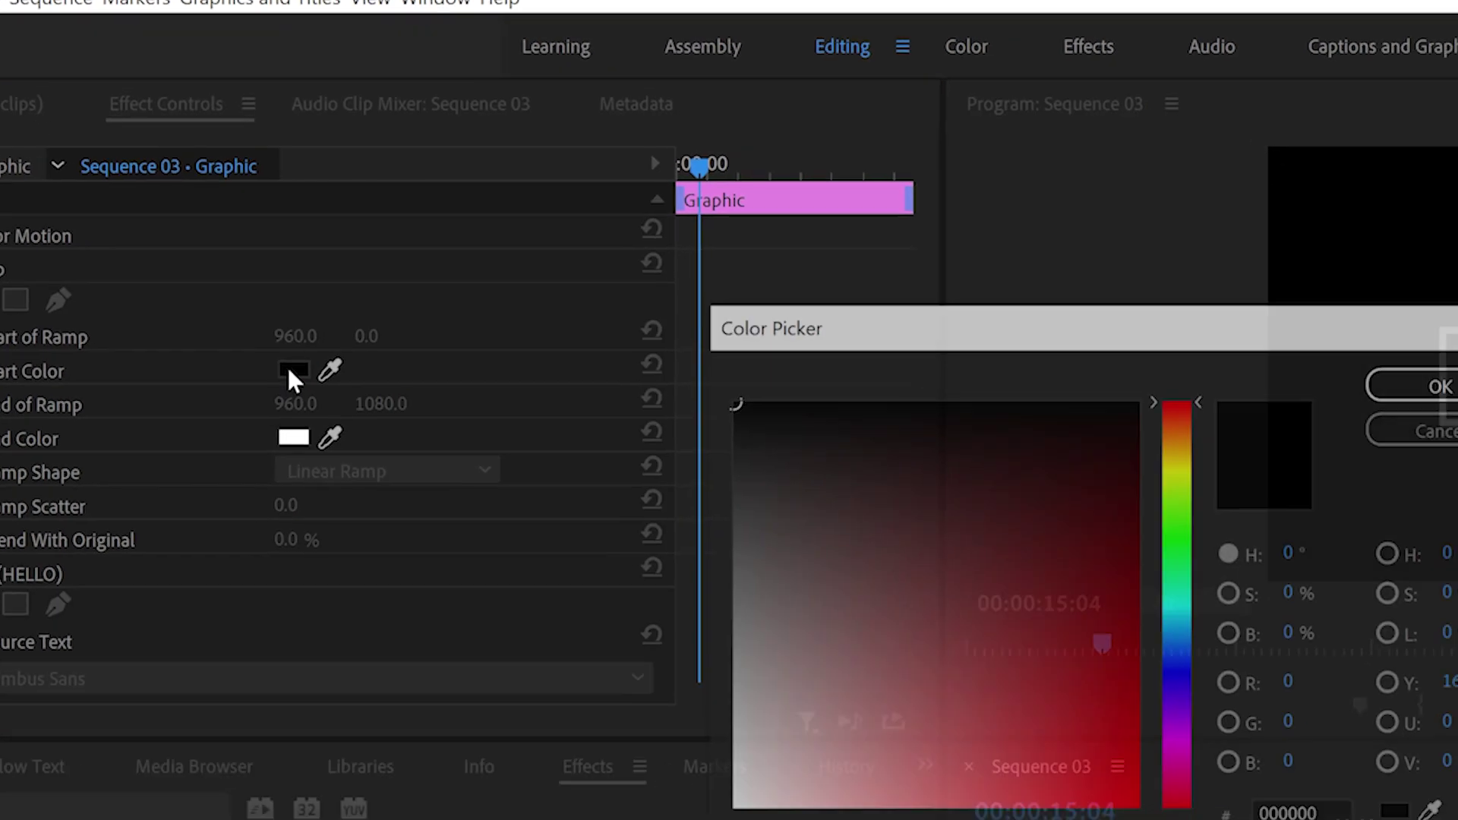
left_click(818, 439)
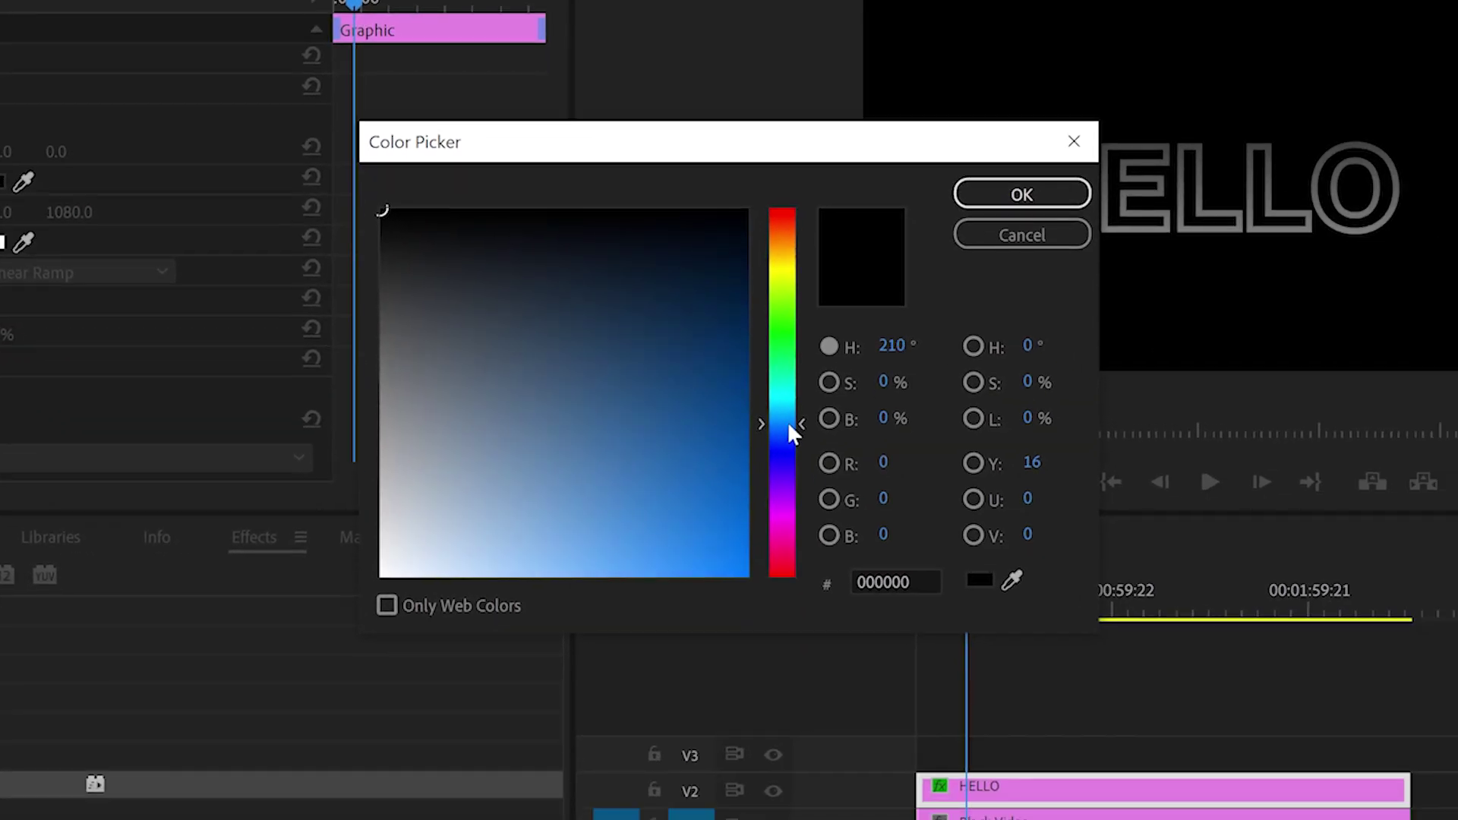
left_click(748, 575)
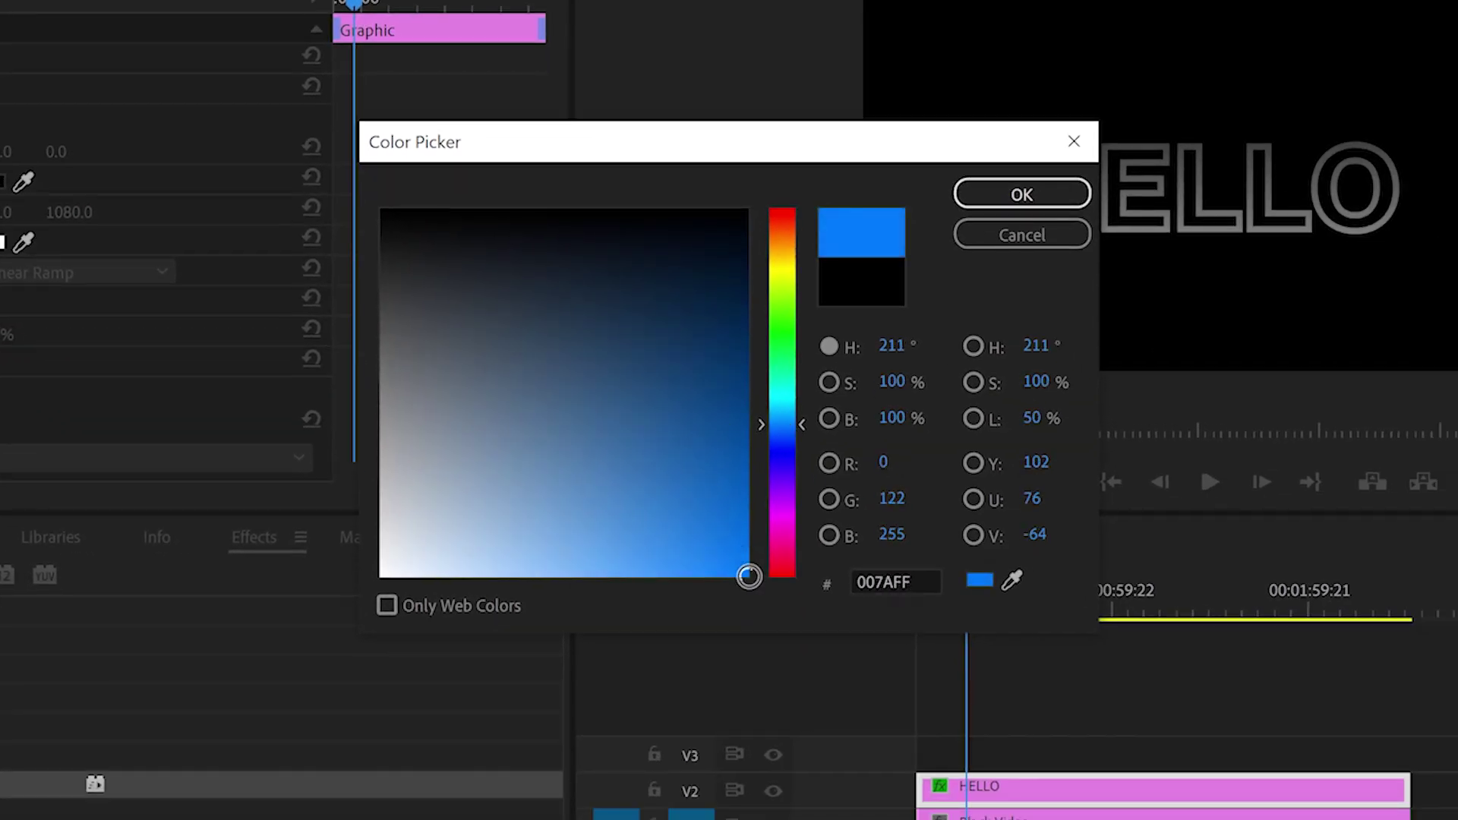
left_click(736, 569)
left_click(975, 199)
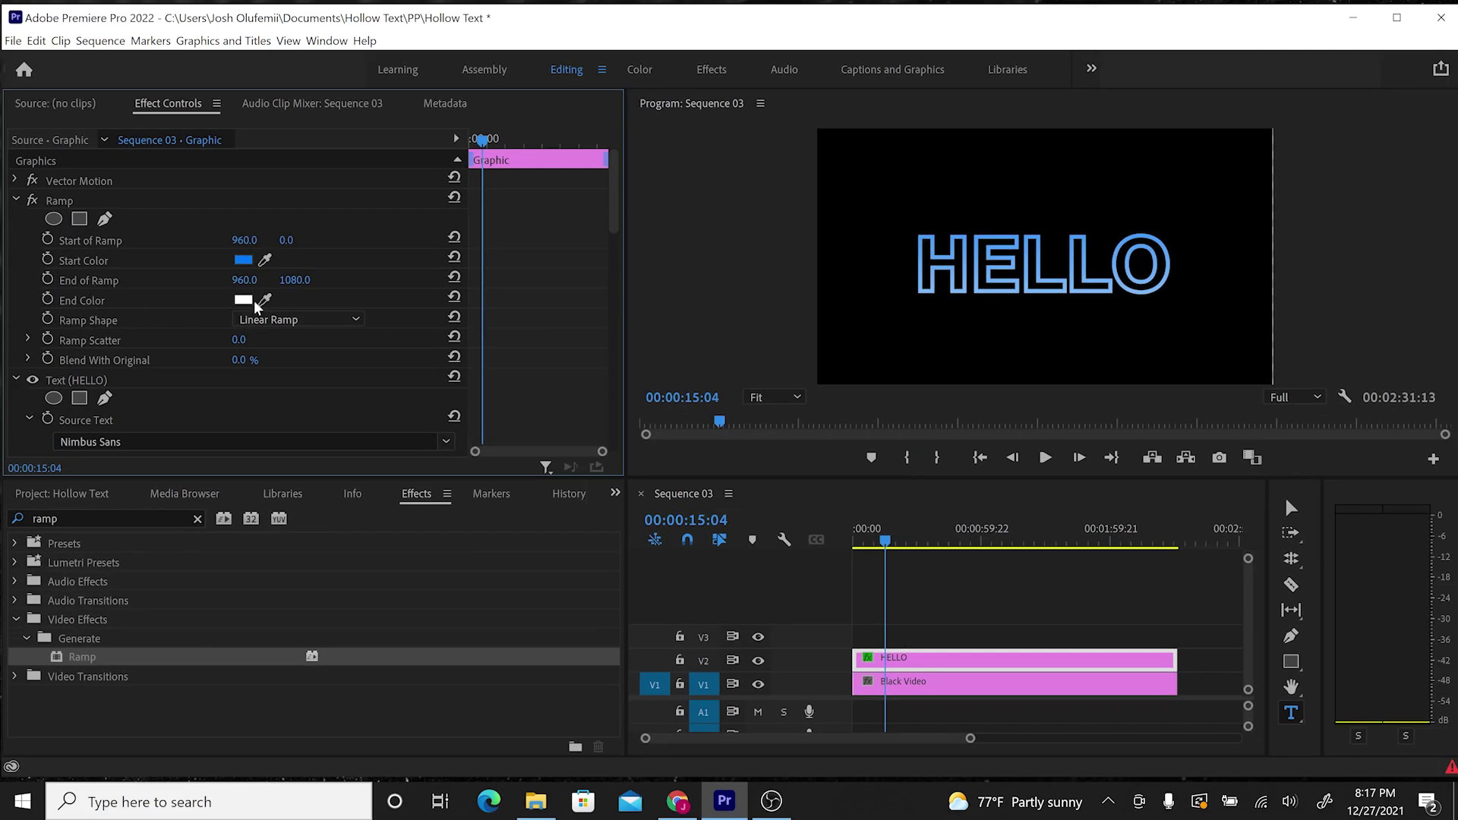
Keep the ramp shape Linear and move Start of Ramp to about -379, 0.
left_click_drag(244, 280, 272, 325)
left_click(273, 322)
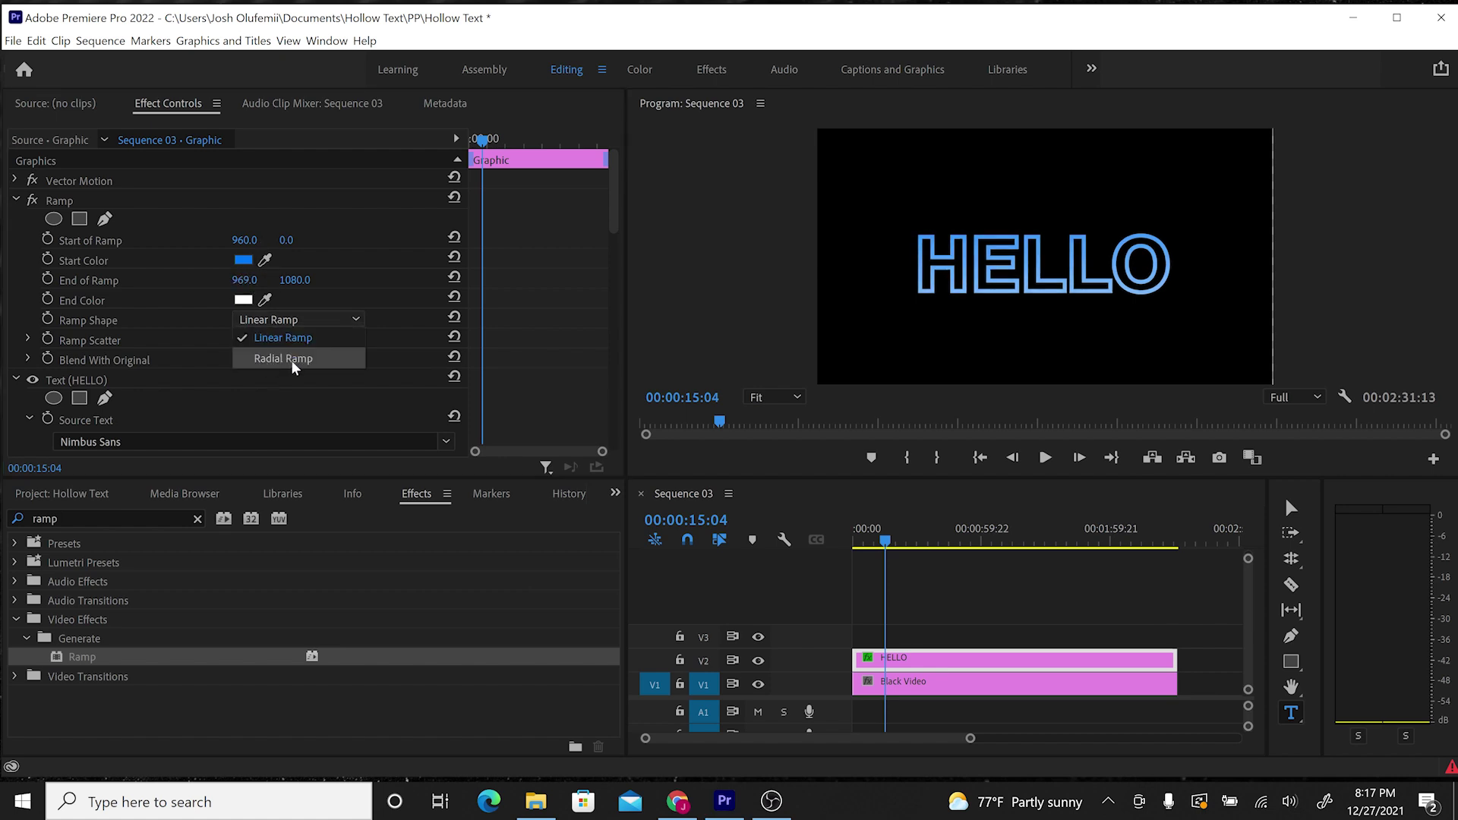
left_click(290, 338)
left_click_drag(244, 239, 7, 240)
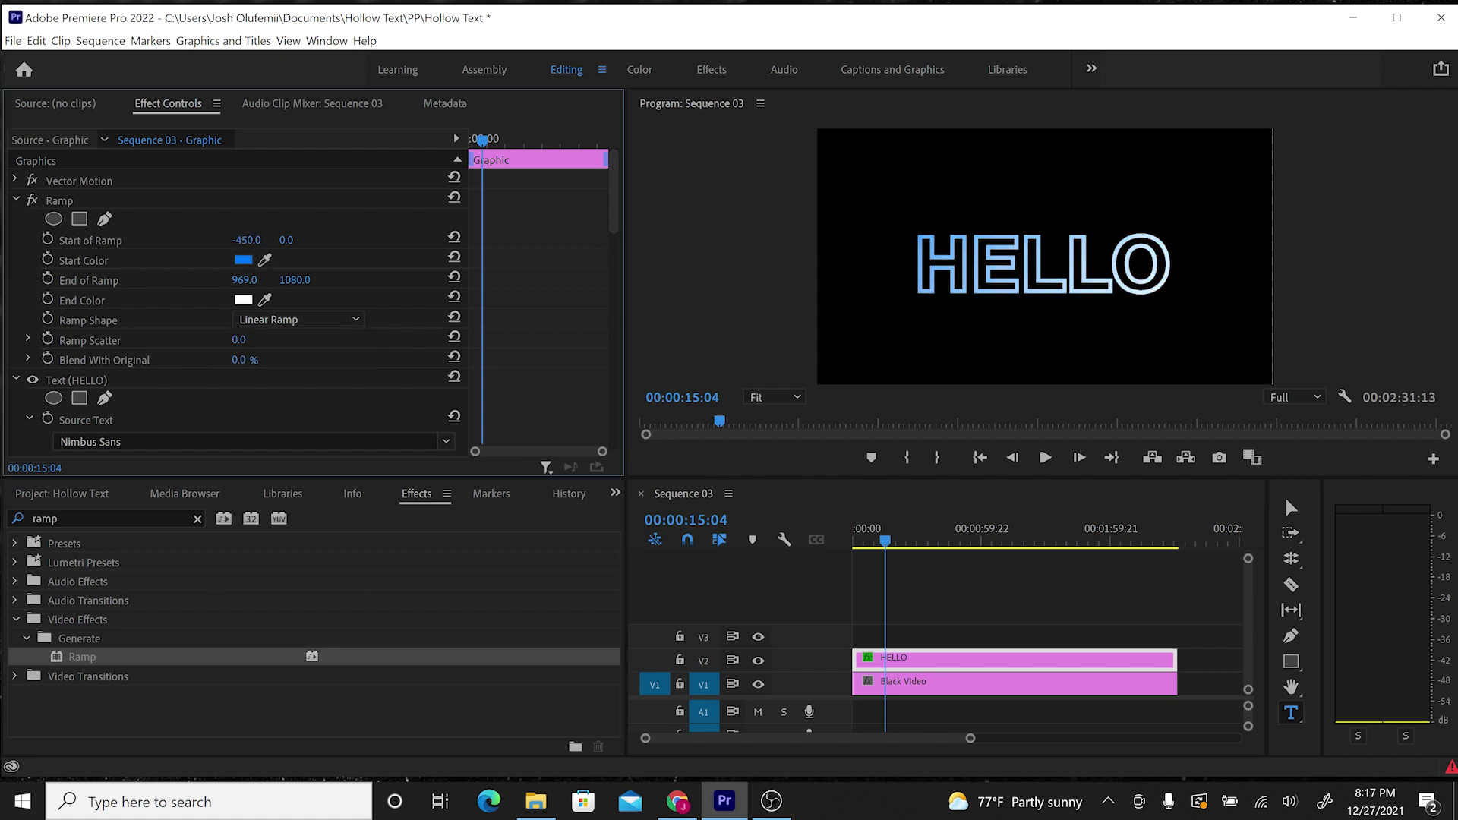
left_click_drag(7, 240, 13, 240)
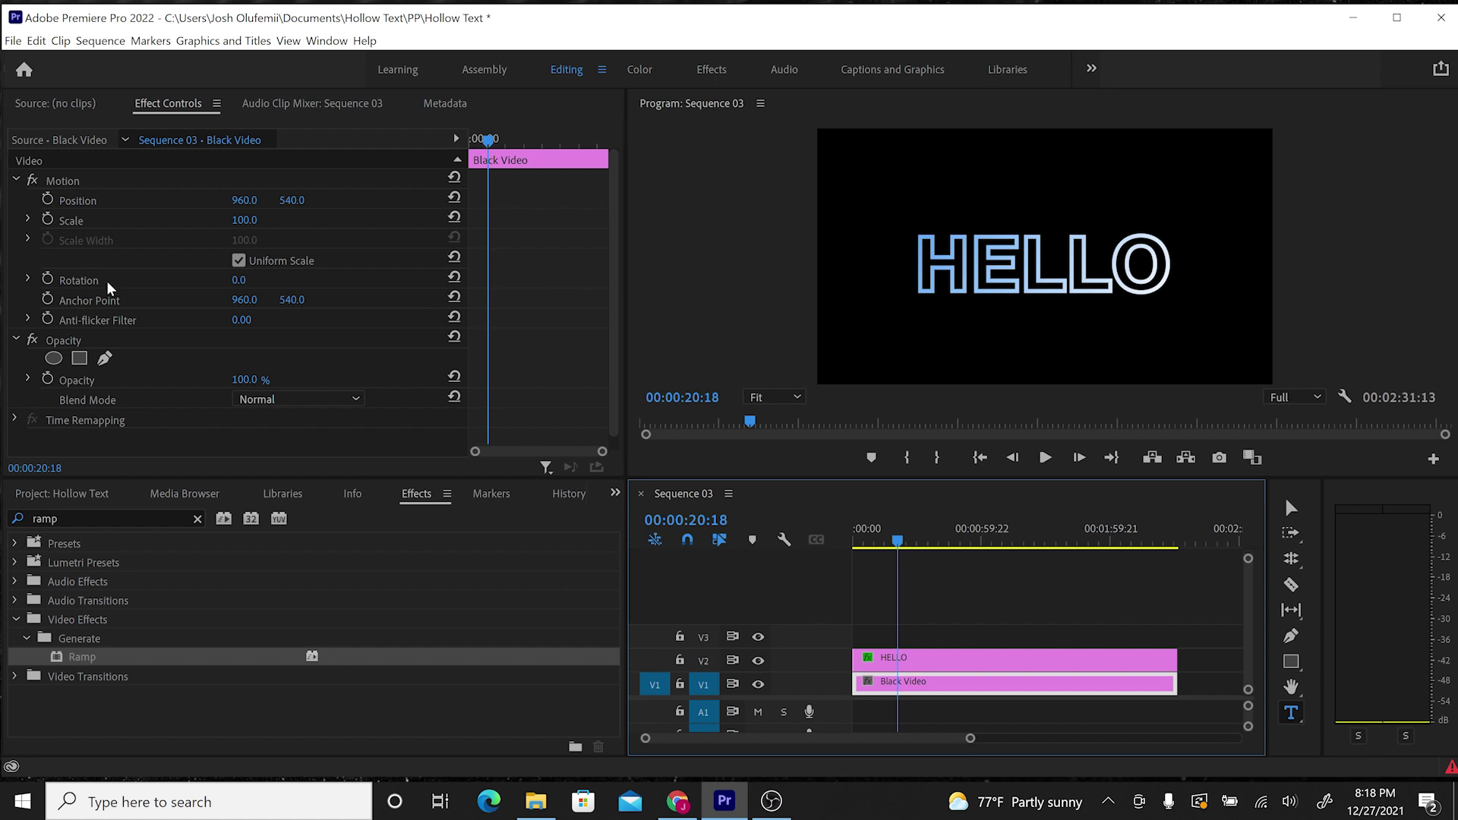
Delete the Ramp effect from the HELLO clip.
left_click(911, 659)
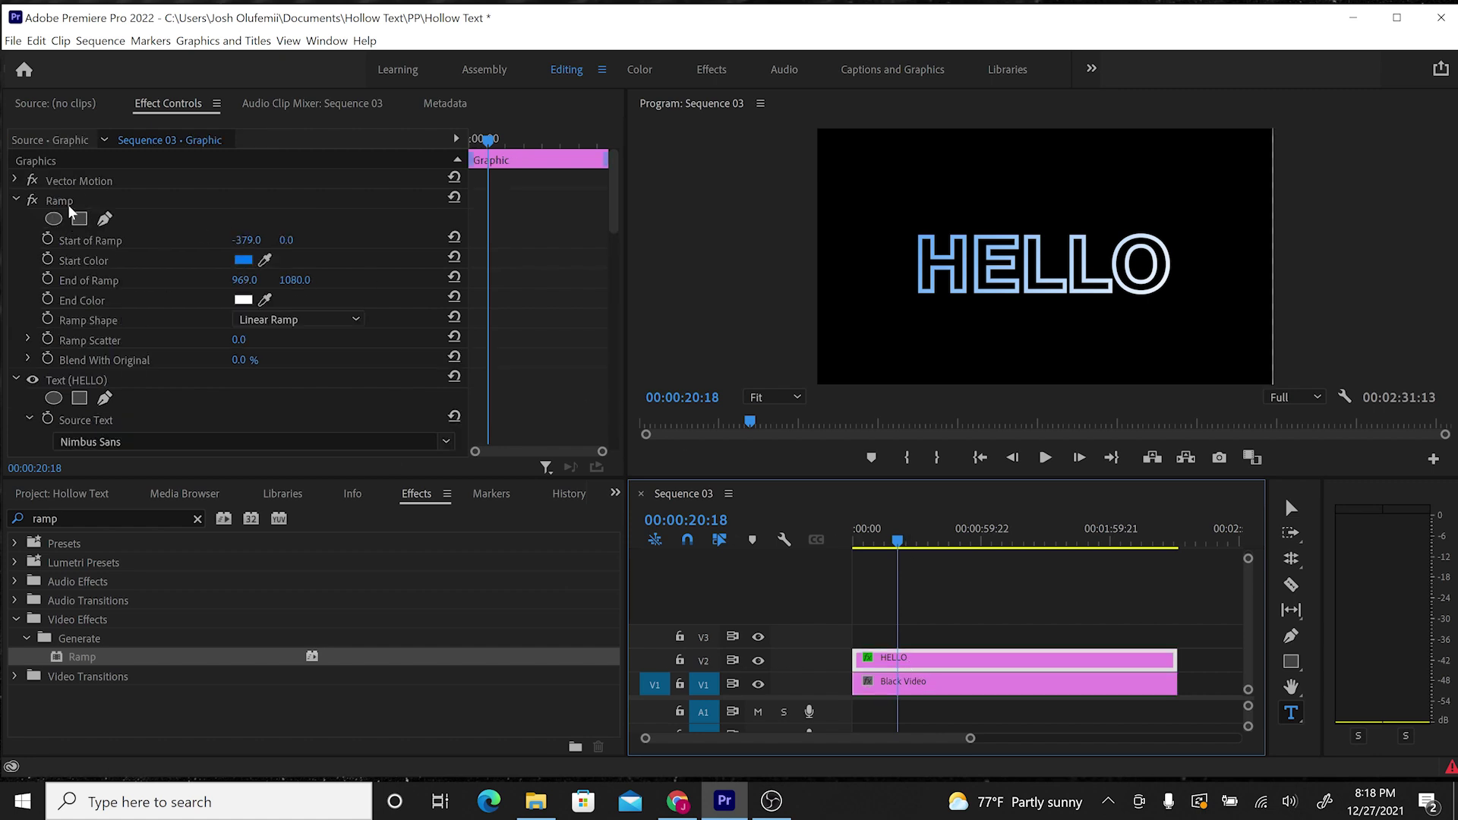
left_click(73, 202)
key("Delete")
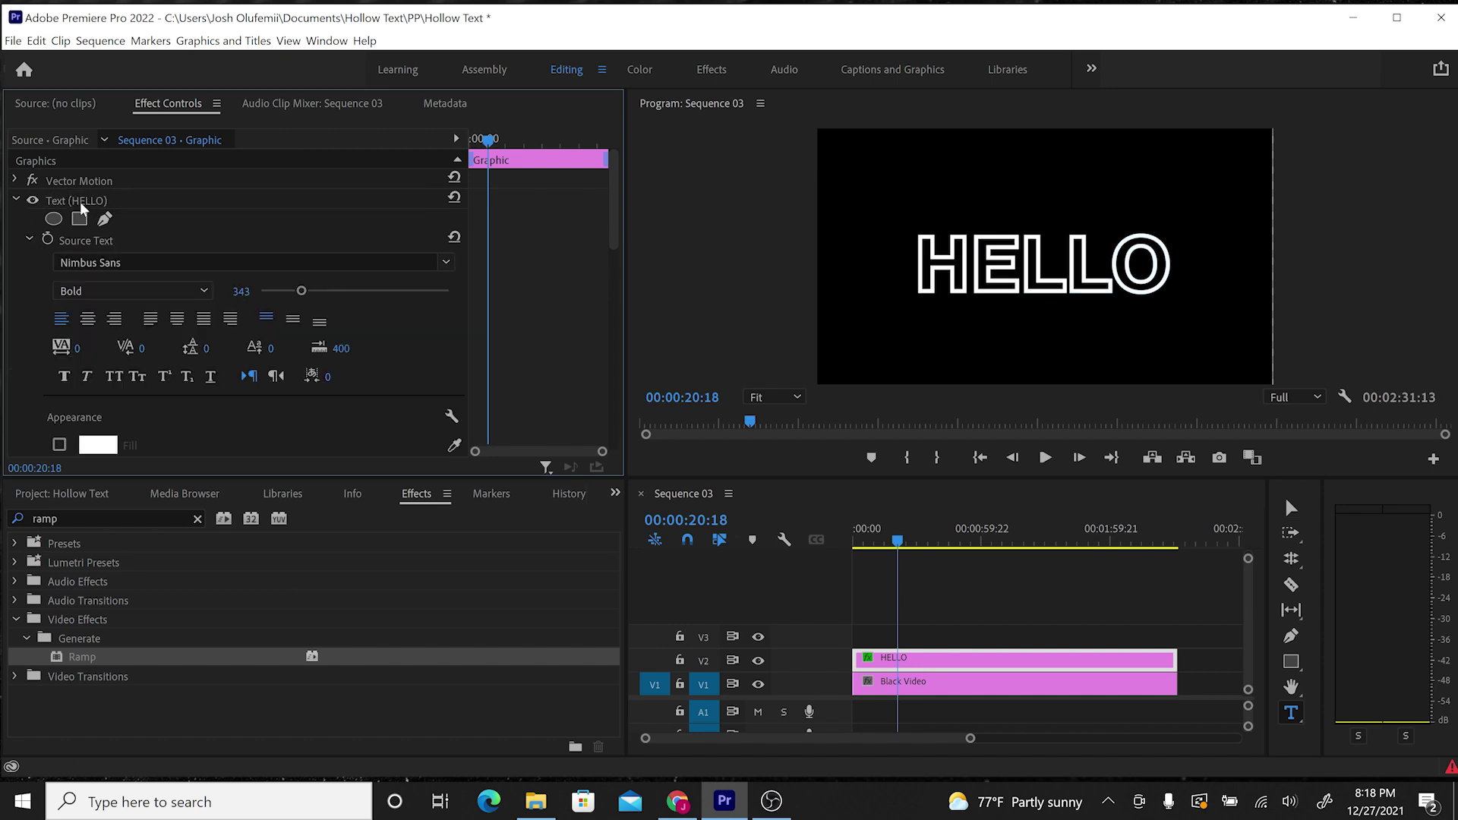
left_click(841, 613)
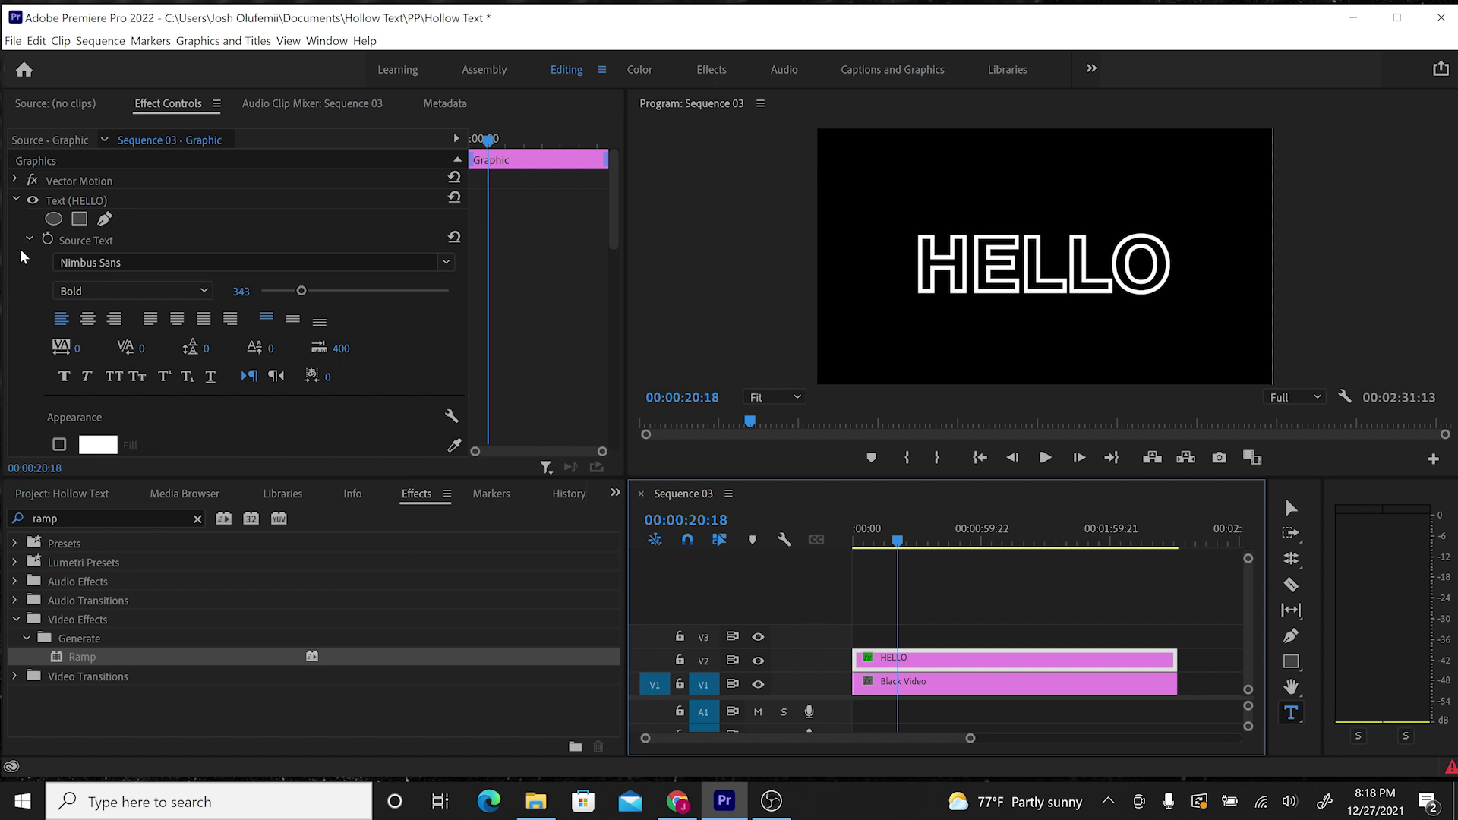
Change the HELLO stroke colour to a saturated blue.
scroll(26, 267, "down", 3)
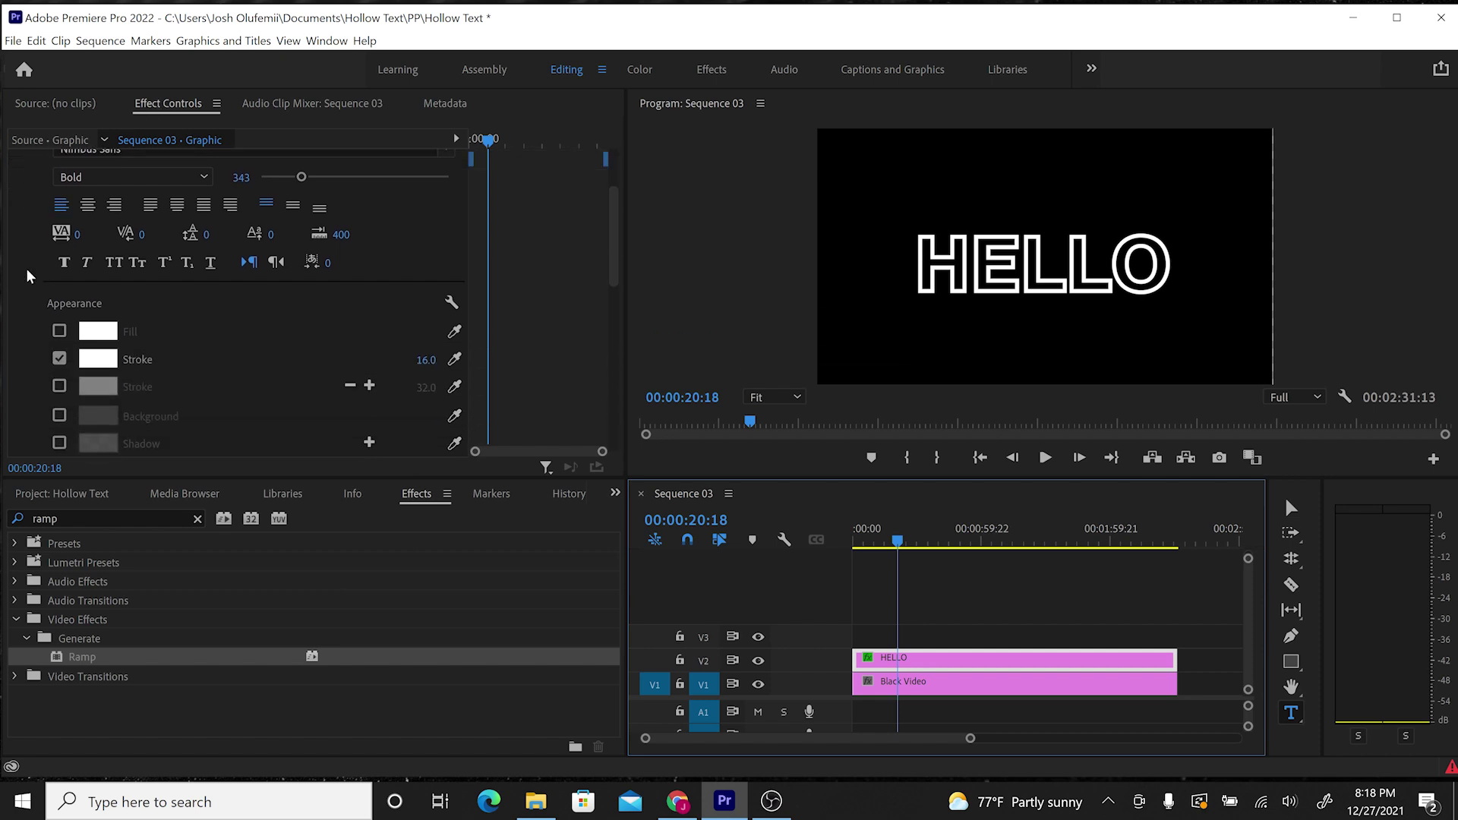
left_click(98, 301)
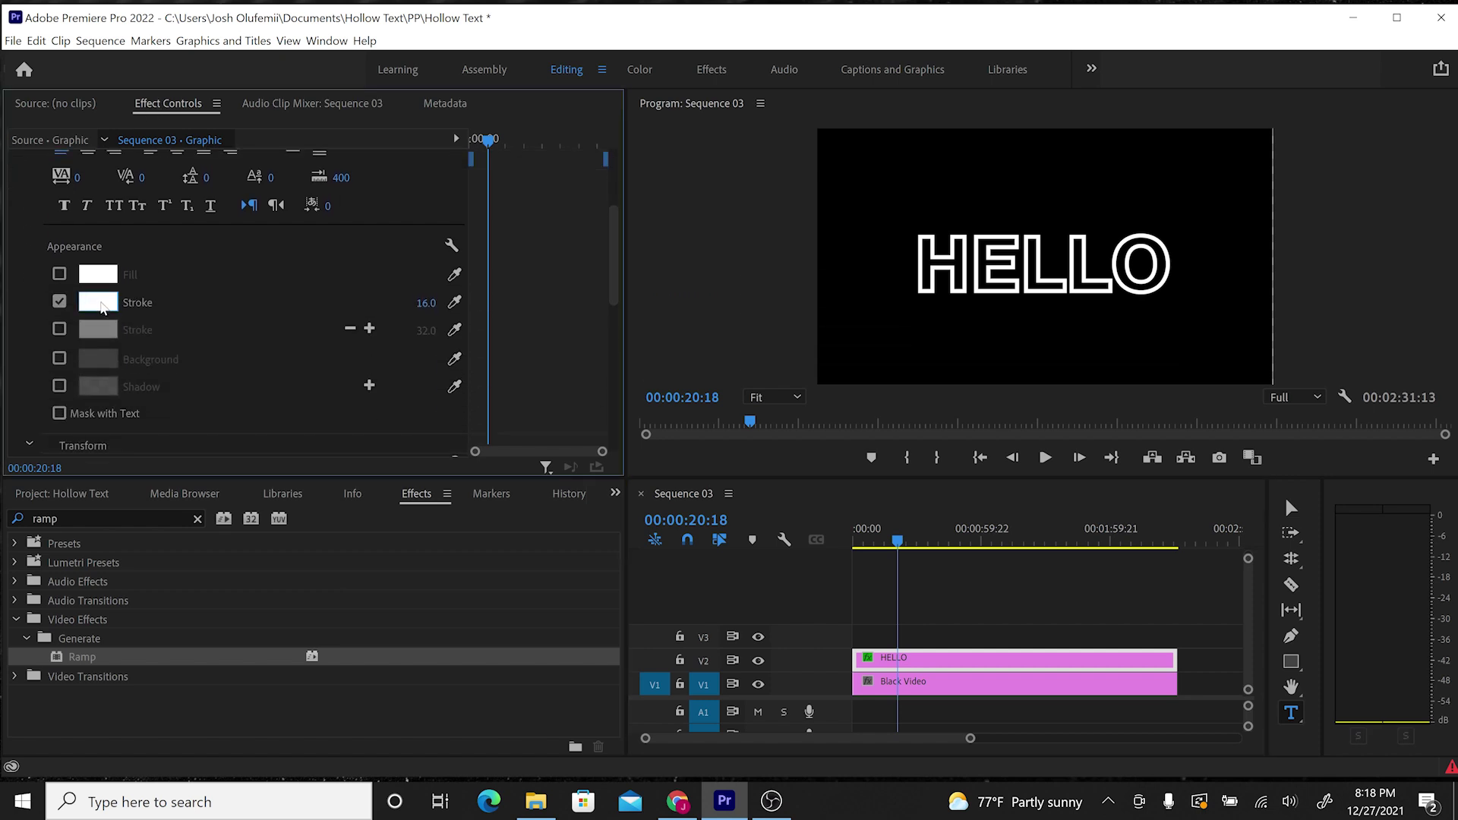
left_click_drag(764, 342, 764, 414)
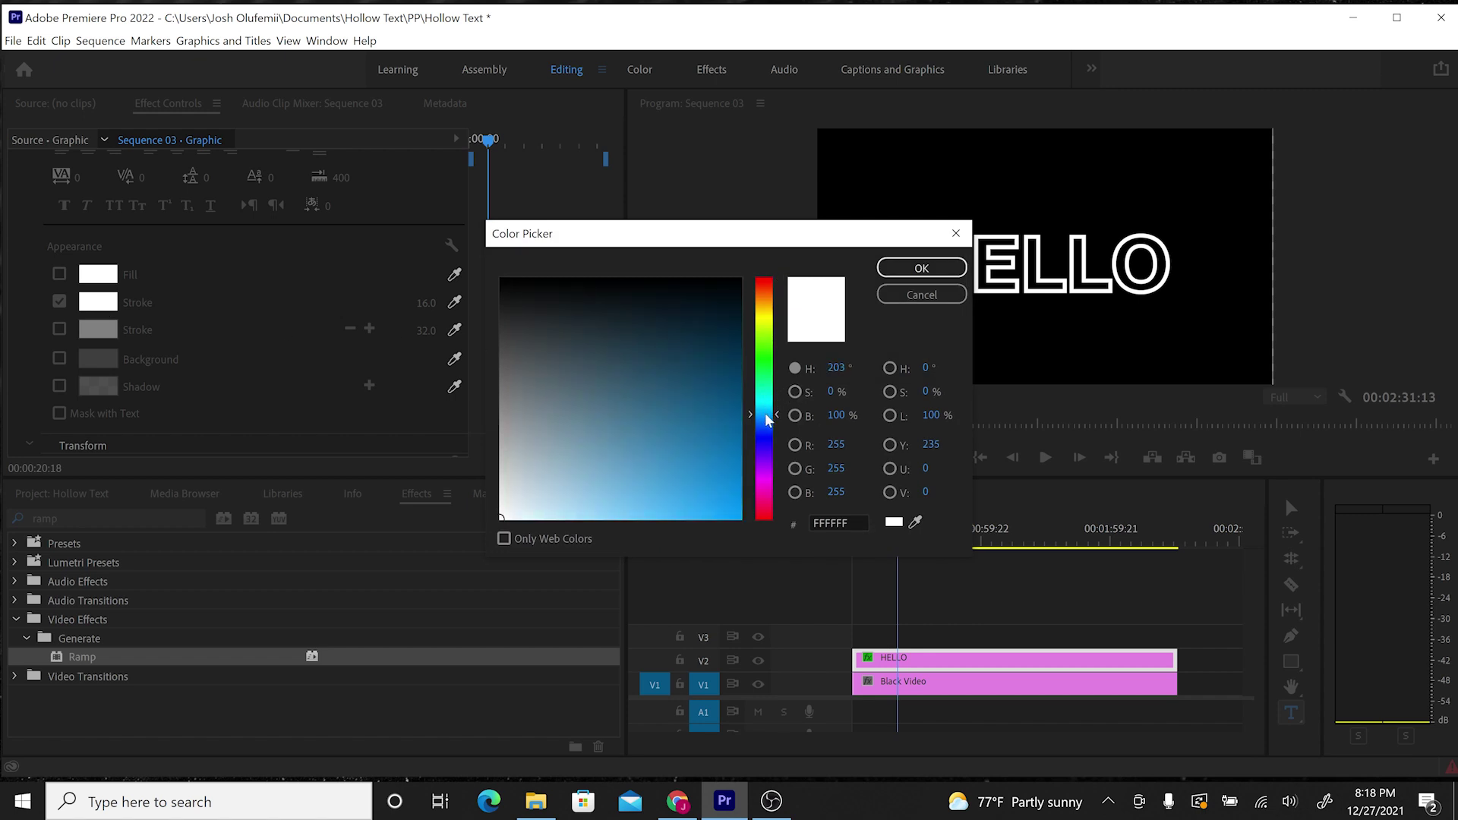
left_click_drag(683, 471, 738, 518)
left_click(921, 267)
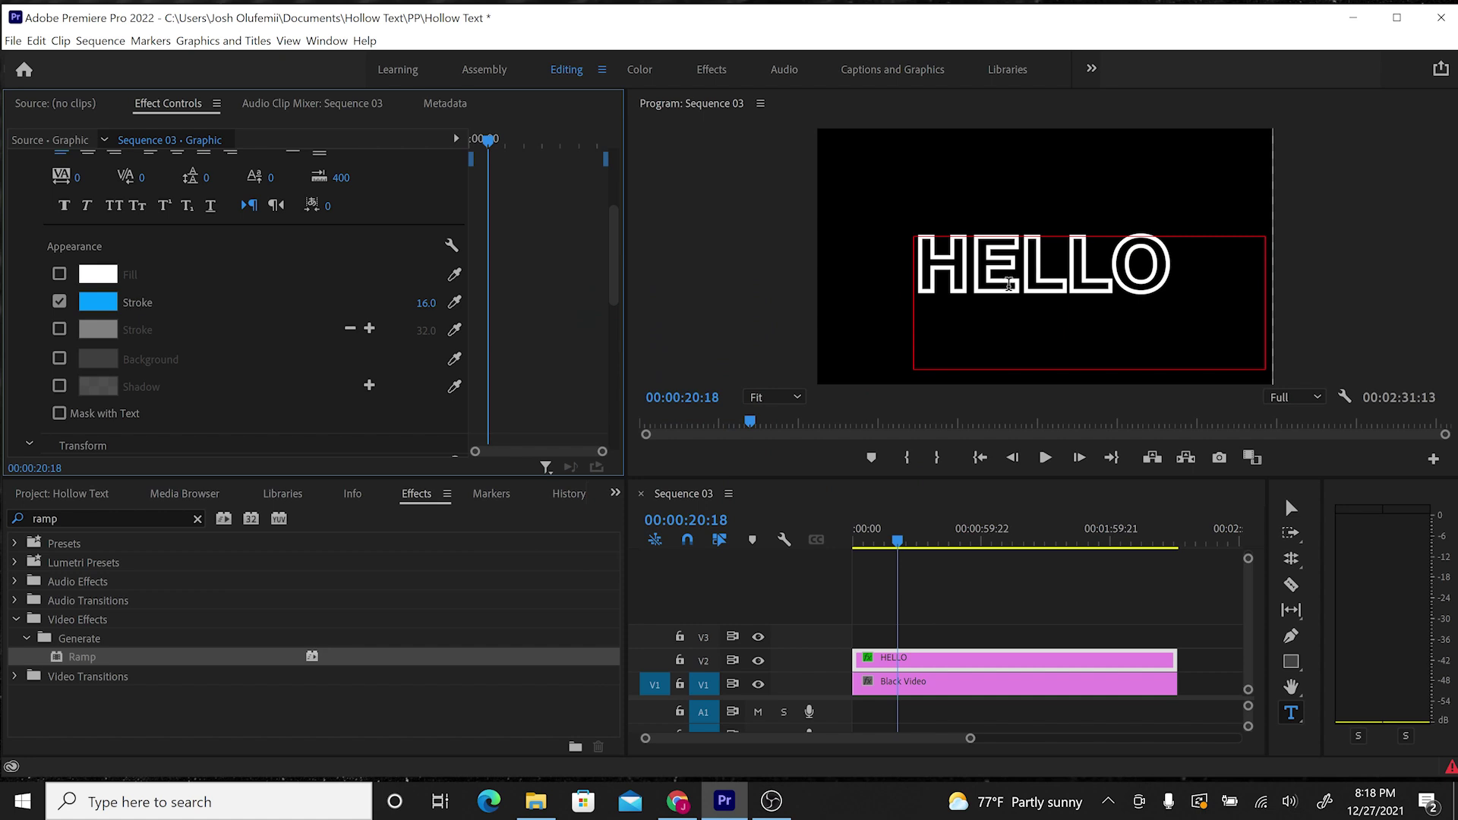
Refine the HELLO stroke colour to bright cyan (00C5FF).
double_click(1011, 277)
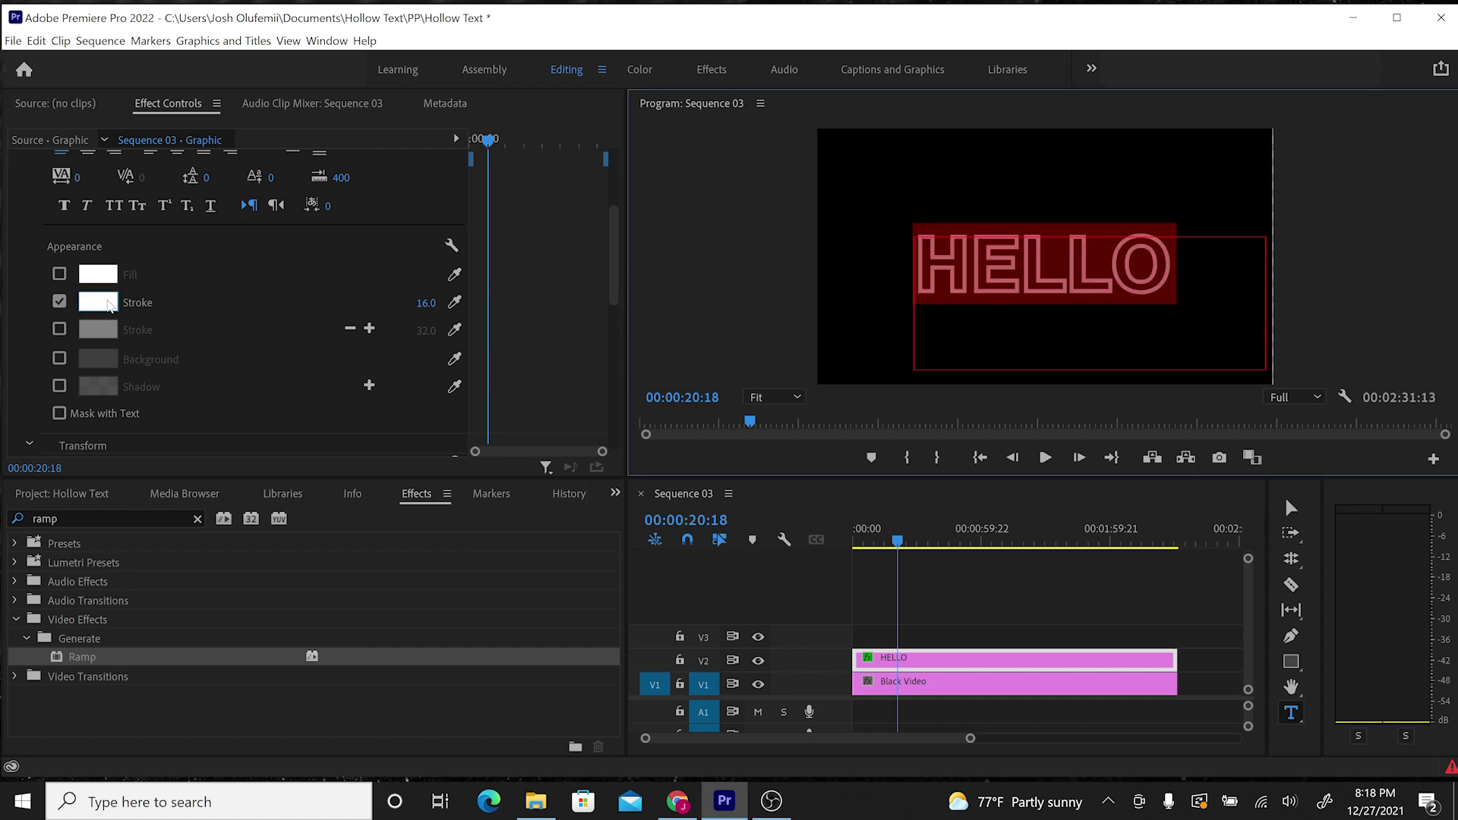
left_click(110, 305)
left_click(767, 402)
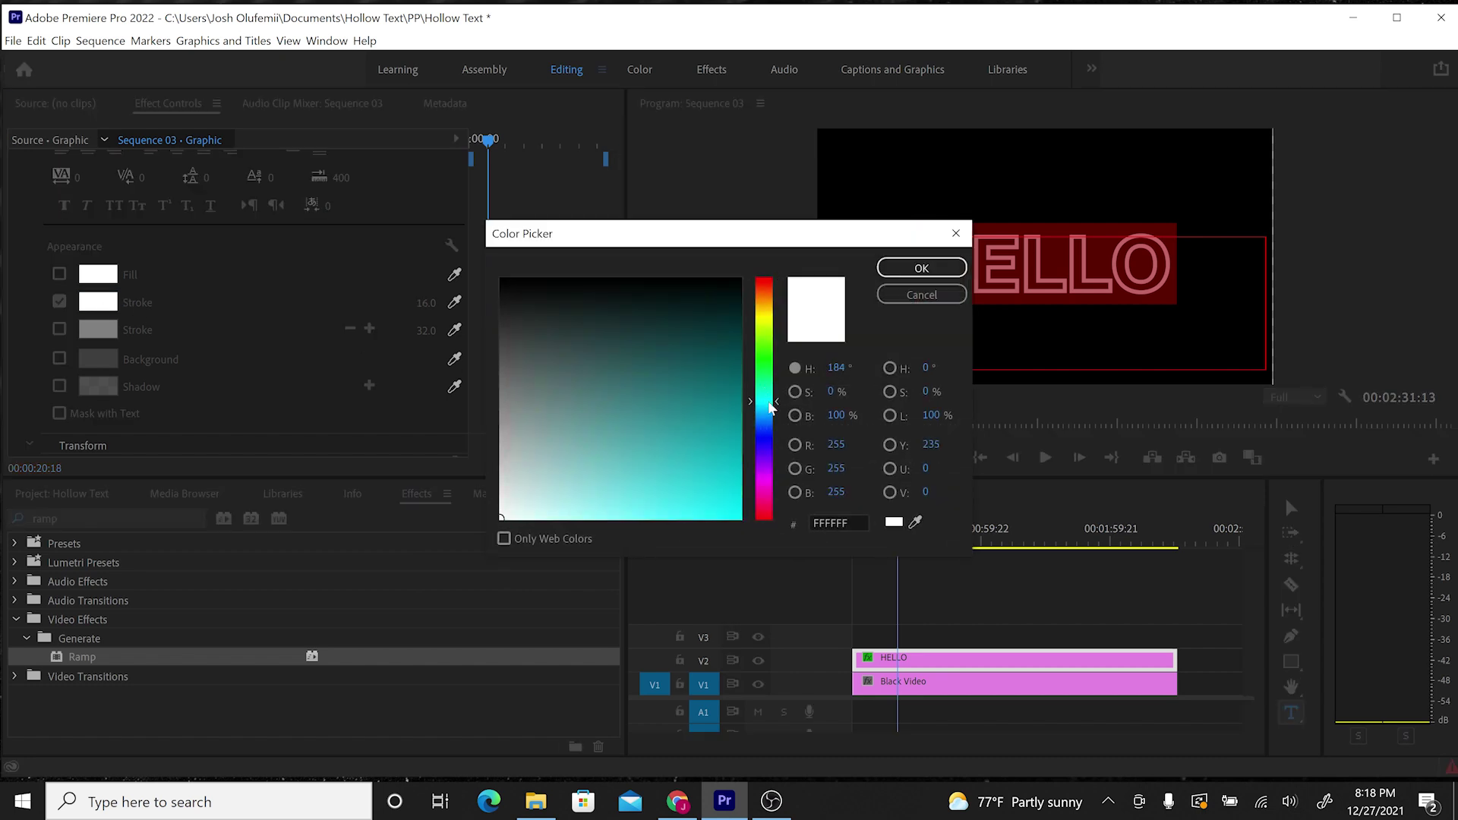
left_click_drag(769, 402, 769, 407)
left_click(698, 463)
left_click(919, 267)
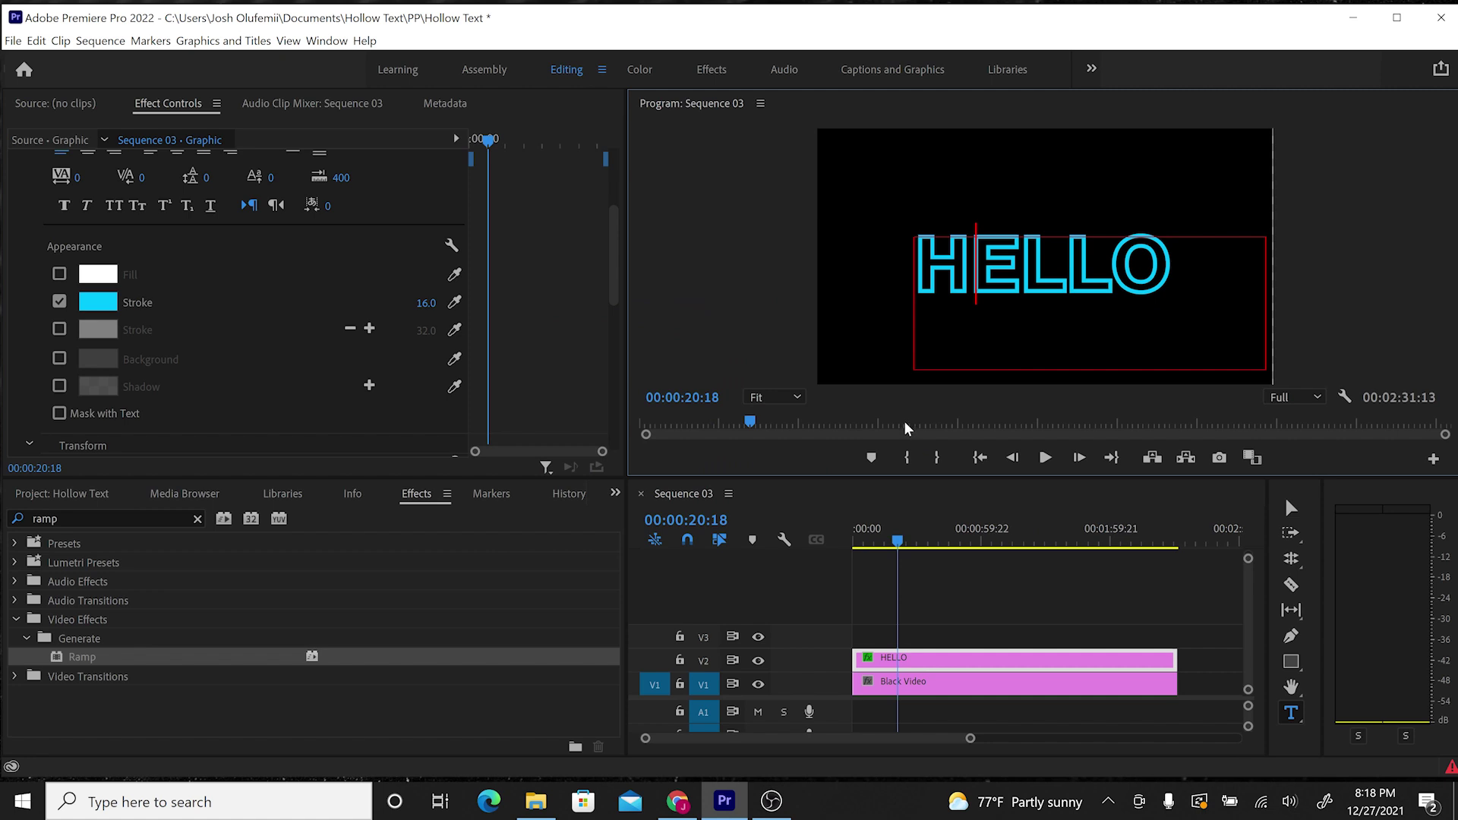
left_click(917, 613)
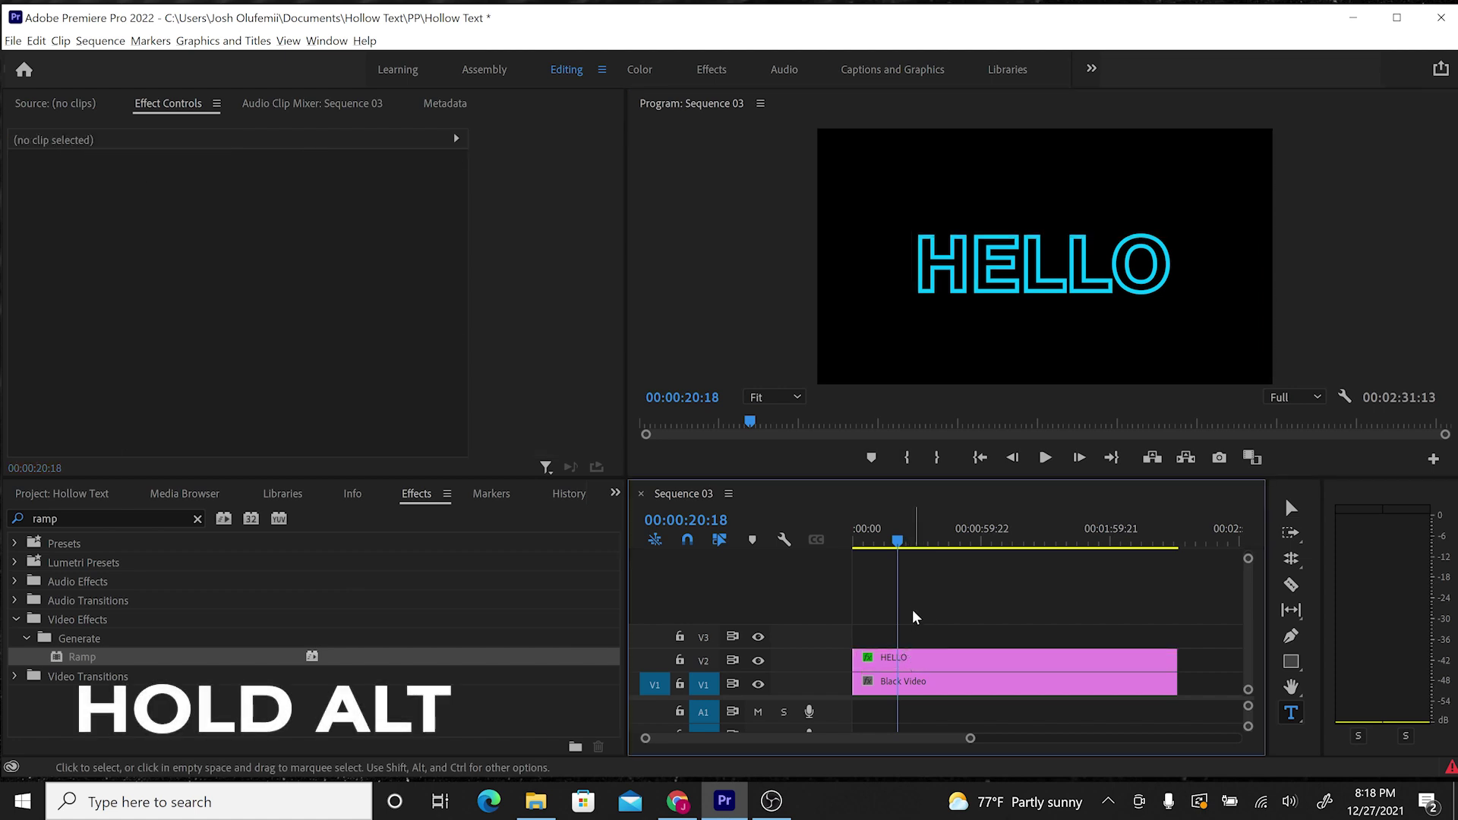
Duplicate the HELLO clip from V2 onto V3 and select the copy.
left_click_drag(916, 659, 921, 627)
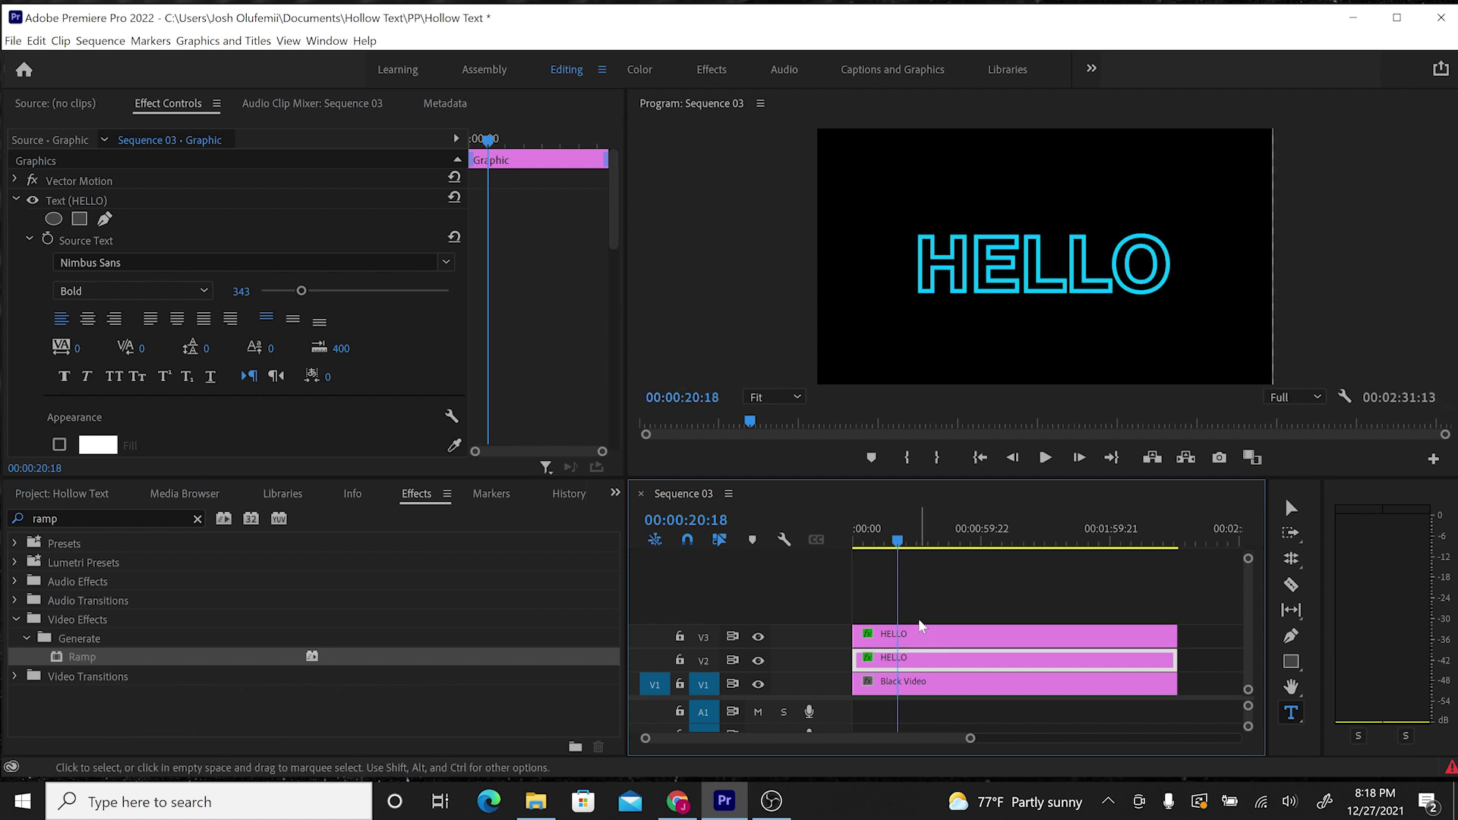
left_click(914, 633)
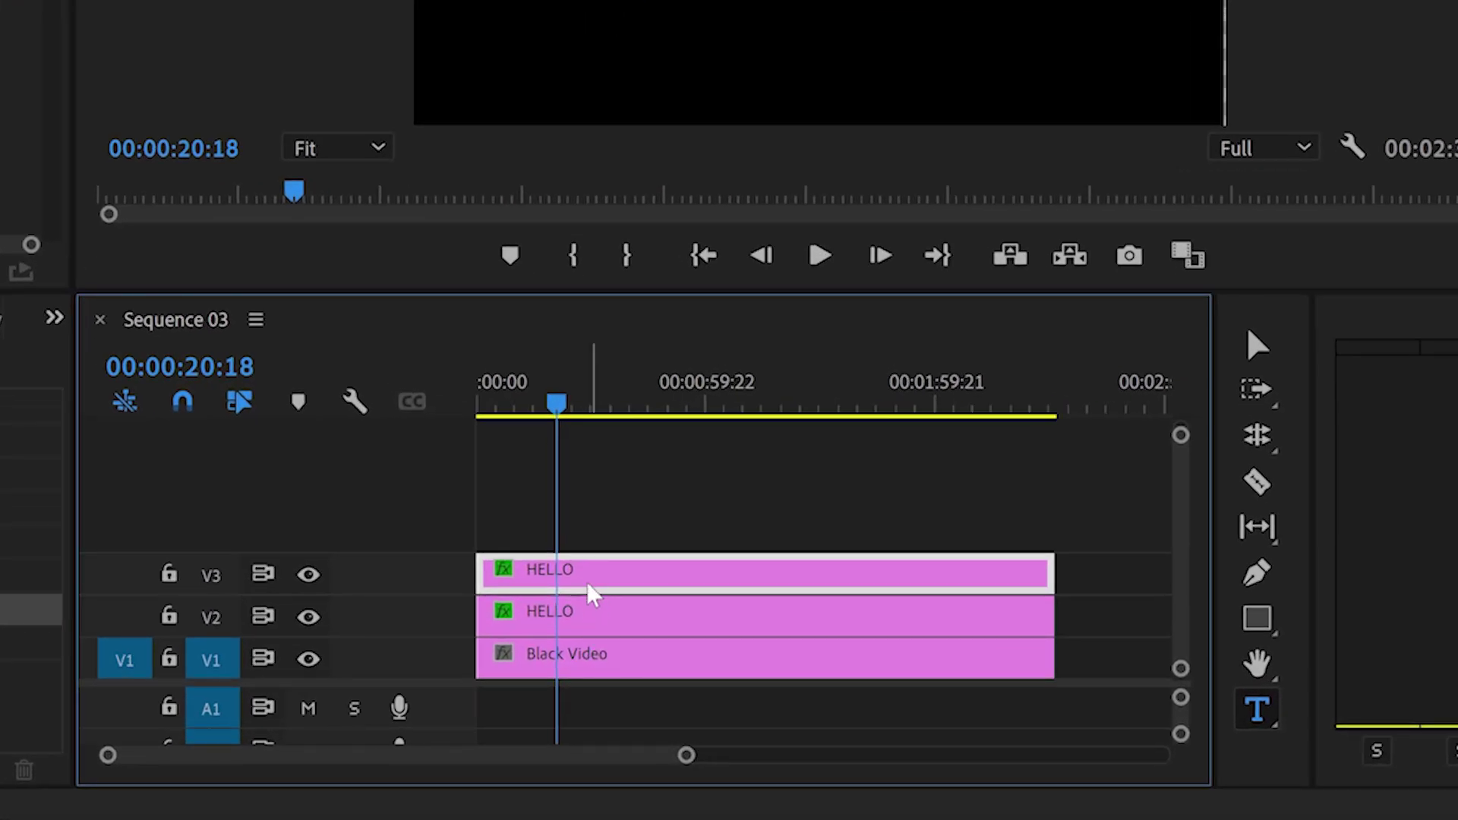
scroll(131, 416, "down", 2)
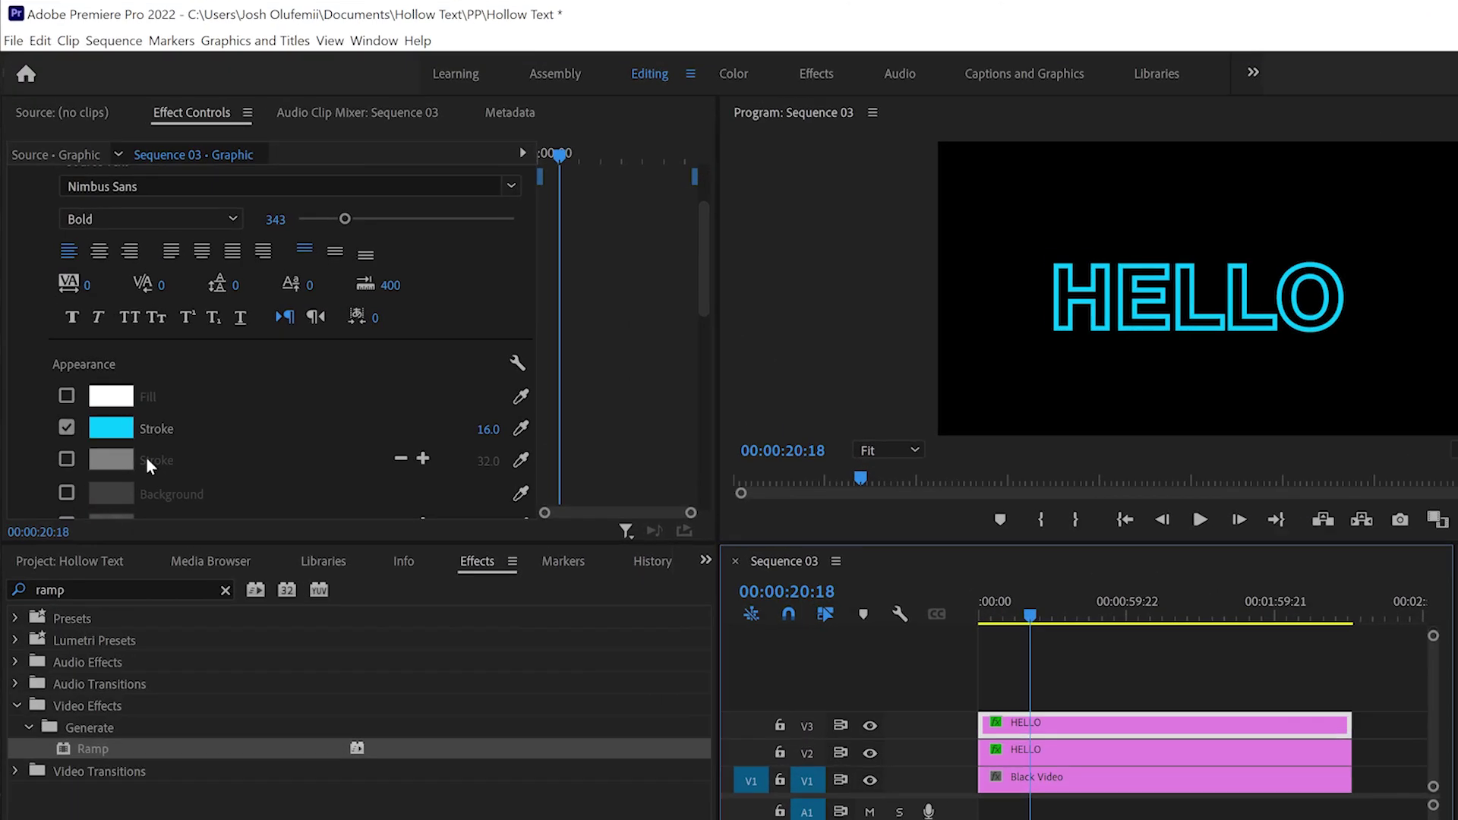
scroll(144, 455, "up", 2)
scroll(107, 387, "down", 2)
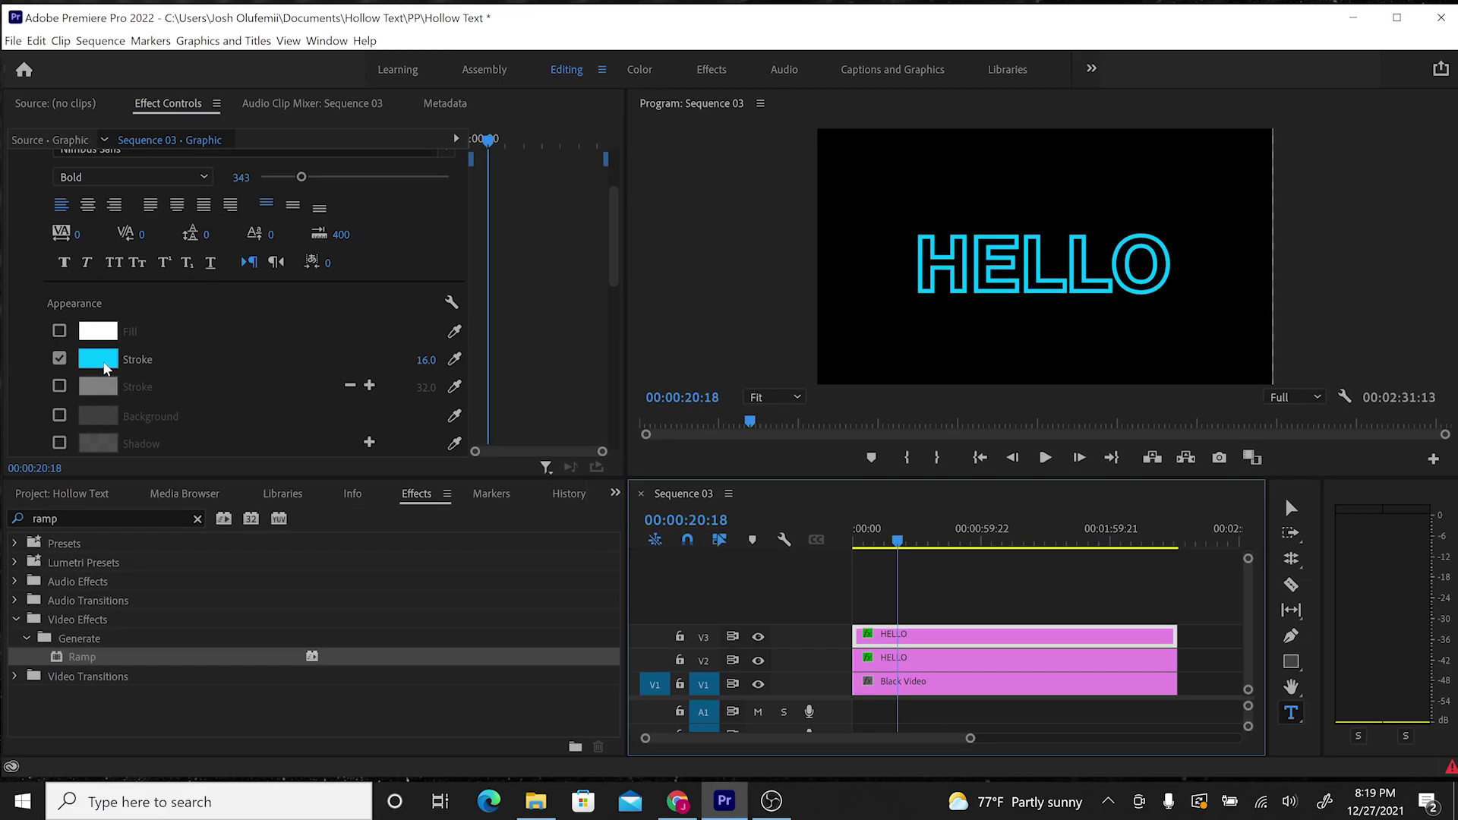
Set the V3 copy's stroke colour to white (FFFFFF).
double_click(969, 260)
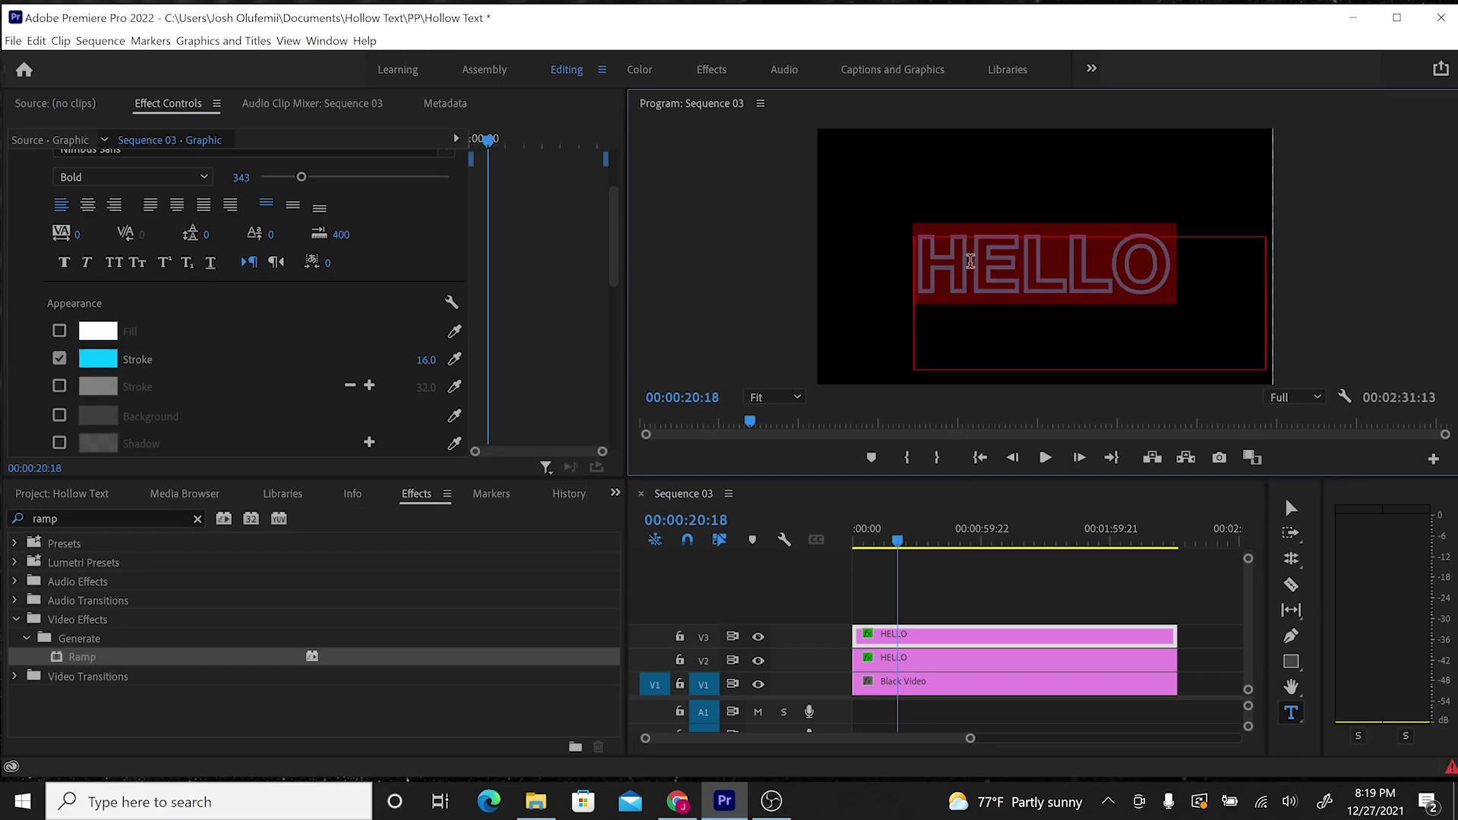
left_click(107, 366)
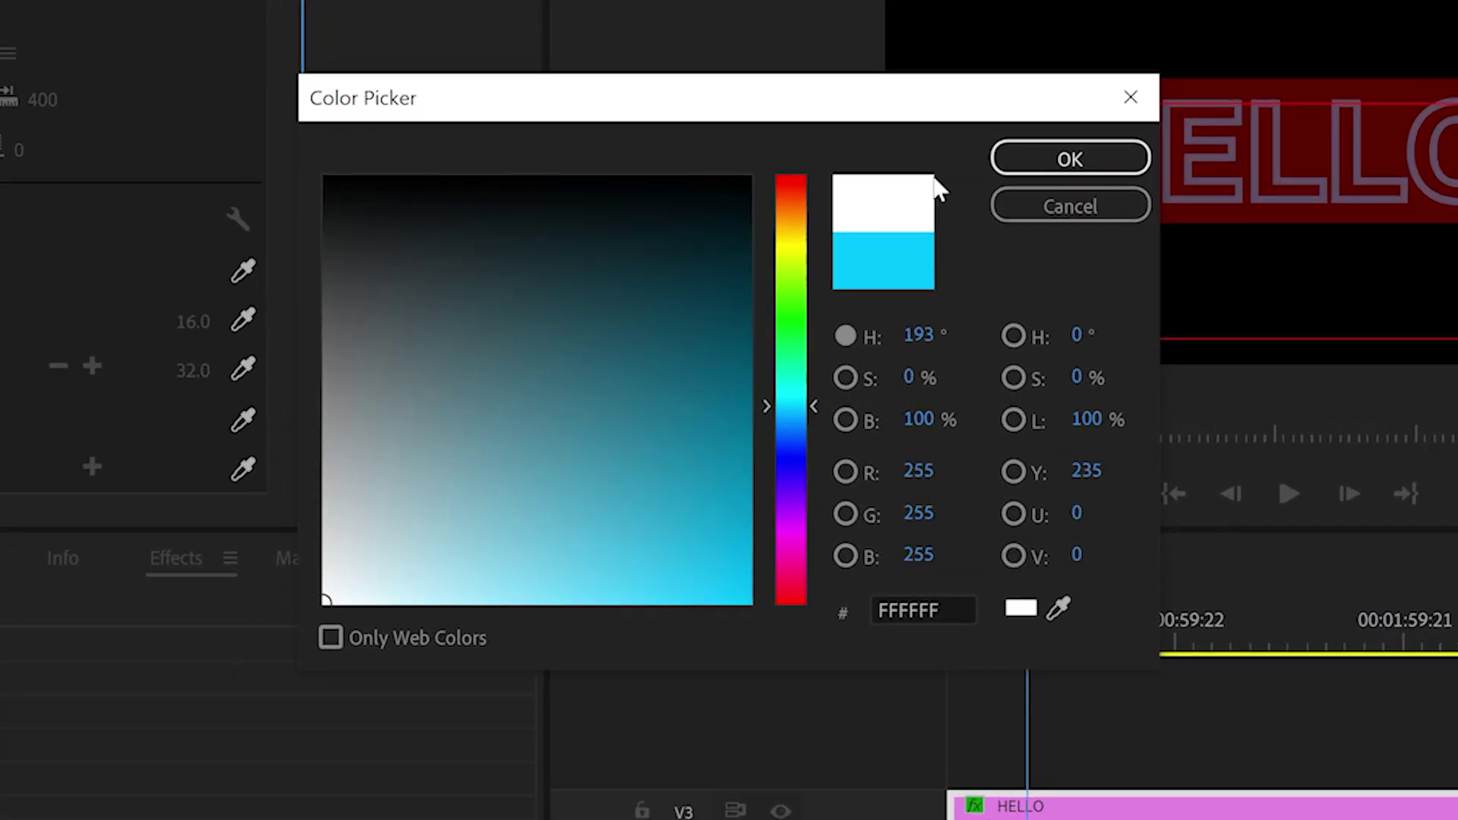
left_click(1021, 157)
left_click(908, 603)
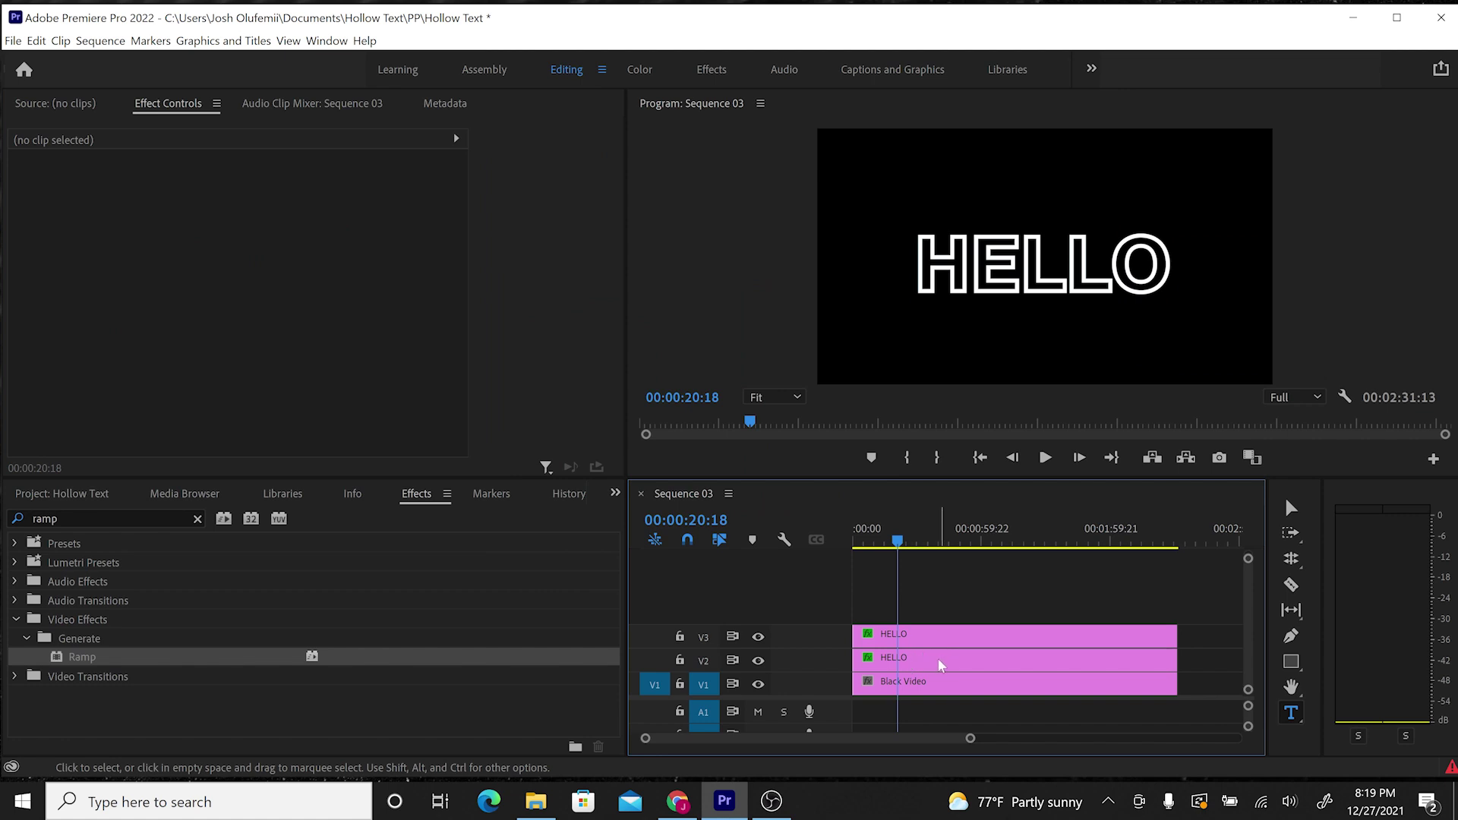
left_click(918, 640)
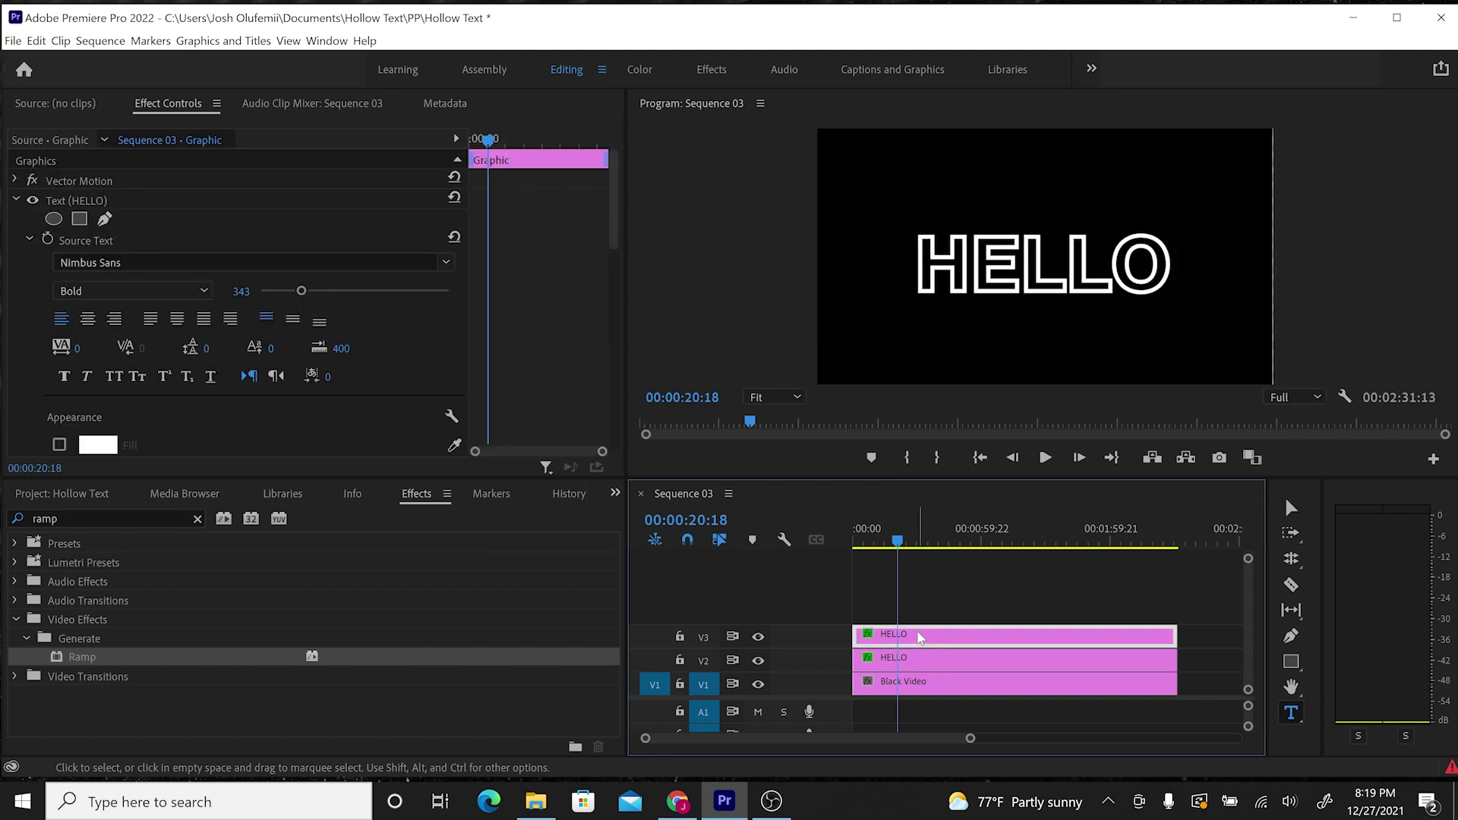
Add a rectangle Opacity mask to the V3 copy and fit it over HELLO's middle letters.
left_click(16, 200)
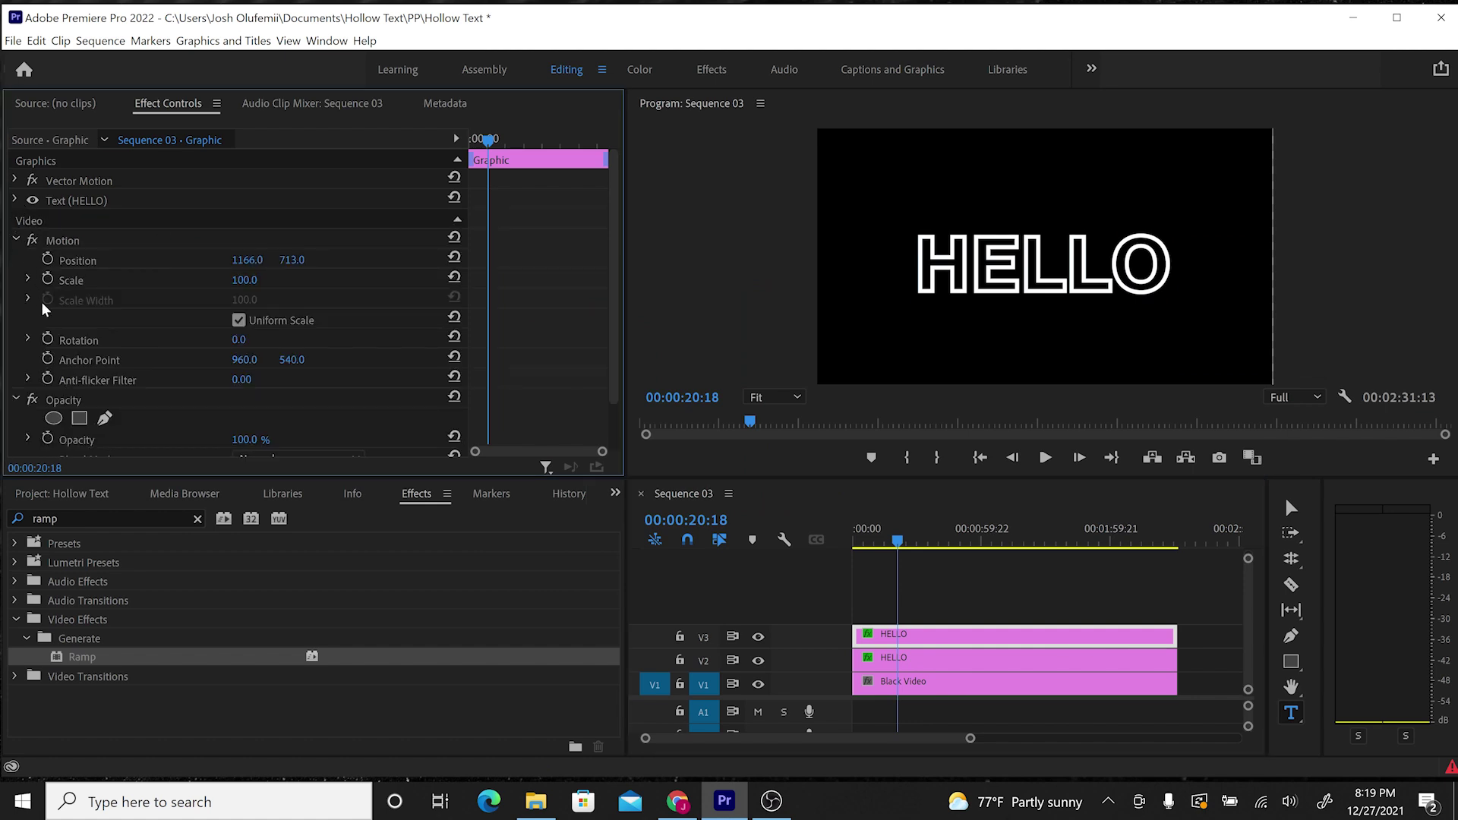
scroll(38, 352, "down", 2)
left_click(17, 342)
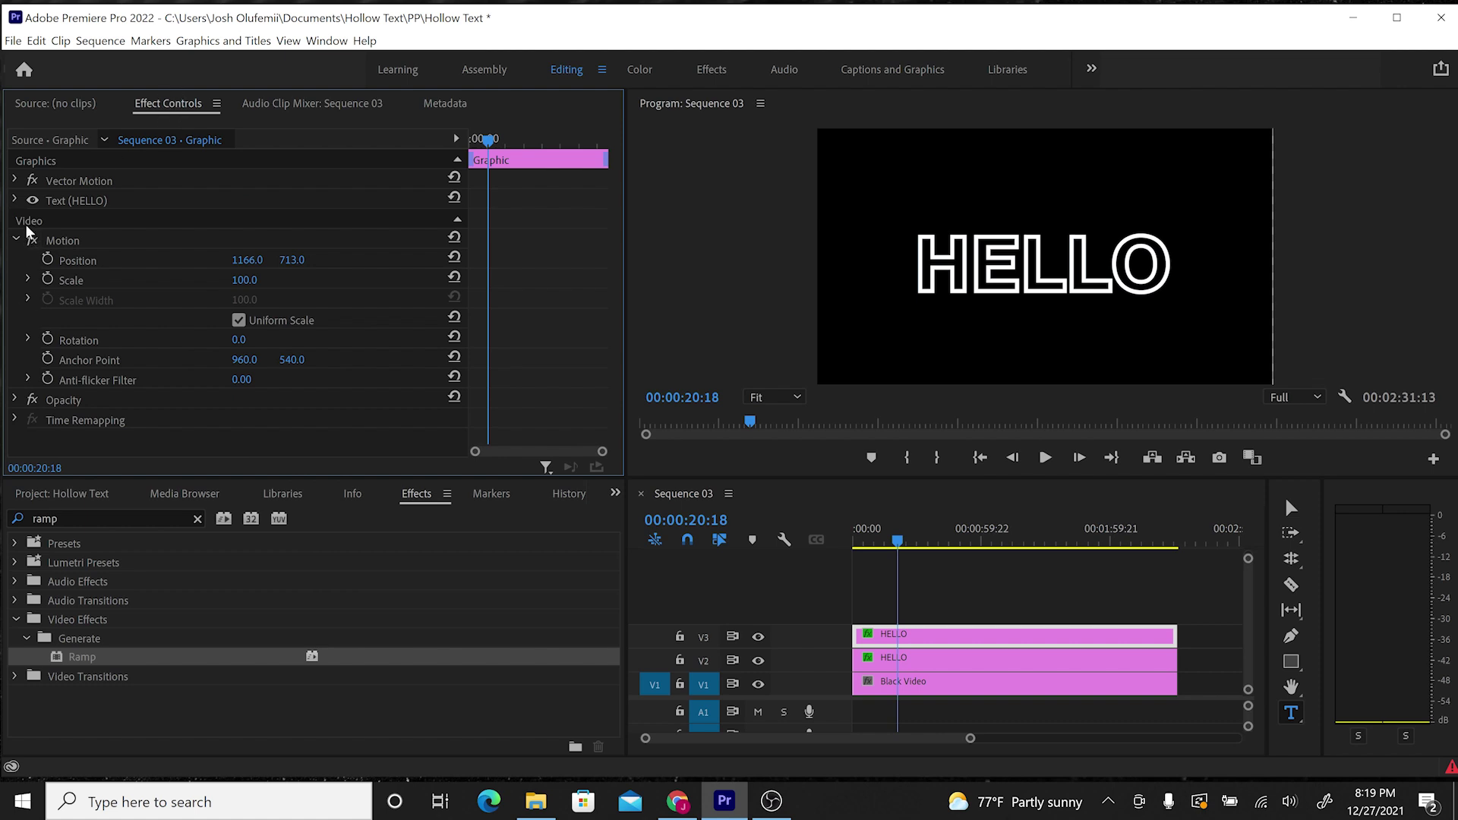
left_click(14, 399)
scroll(71, 394, "down", 2)
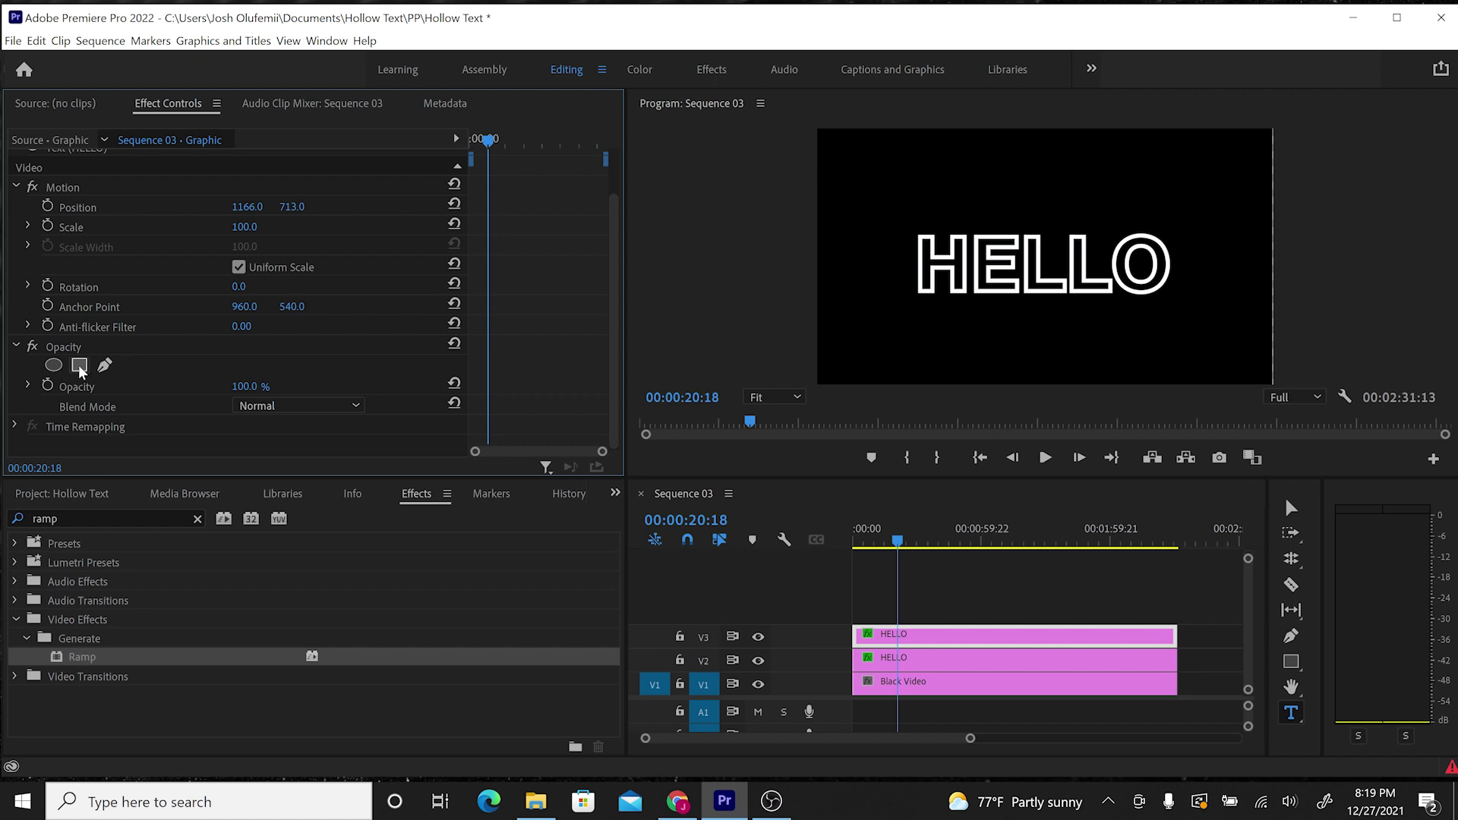
left_click(79, 362)
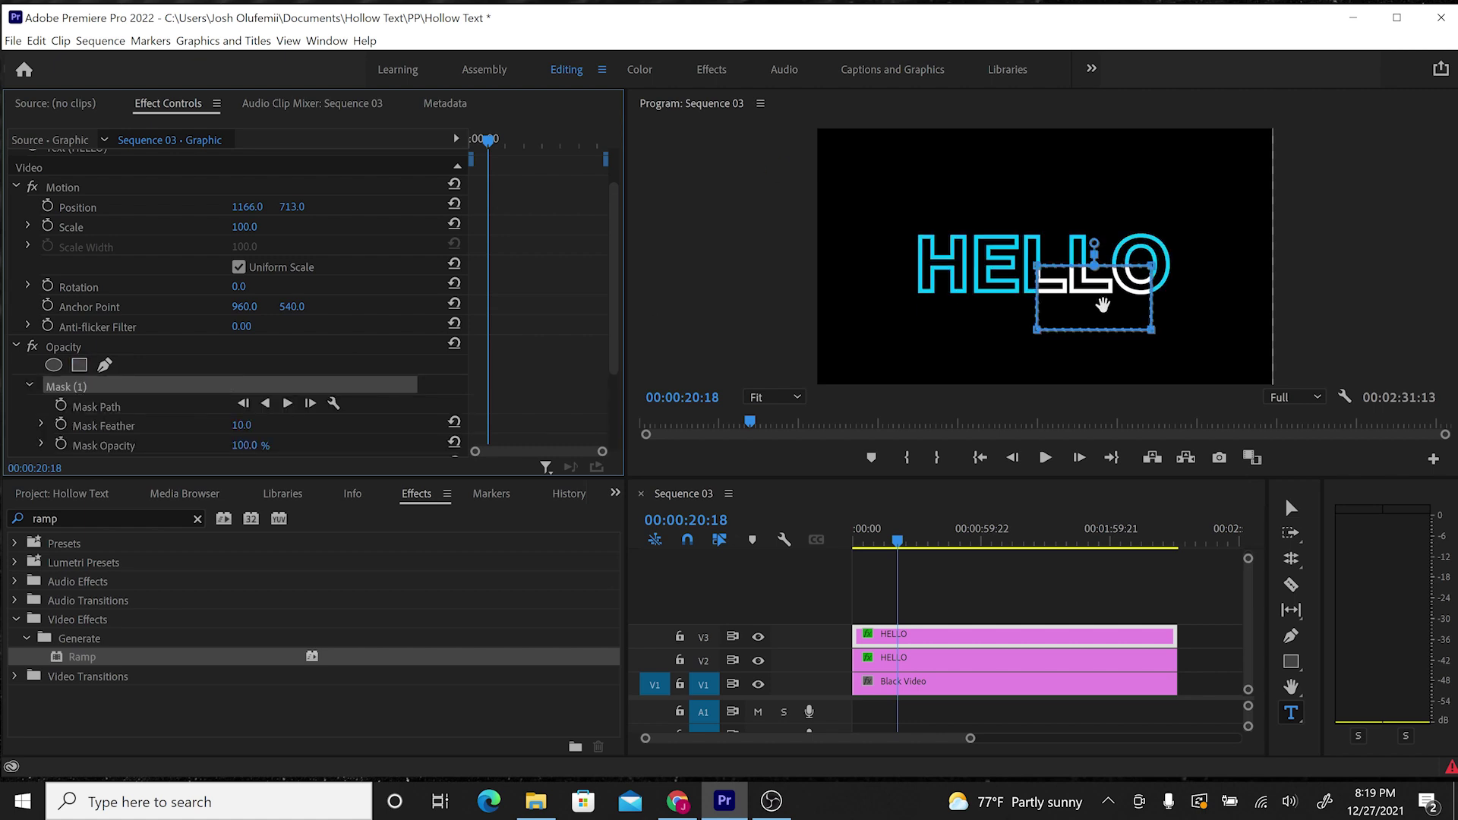
left_click_drag(1102, 304, 1050, 258)
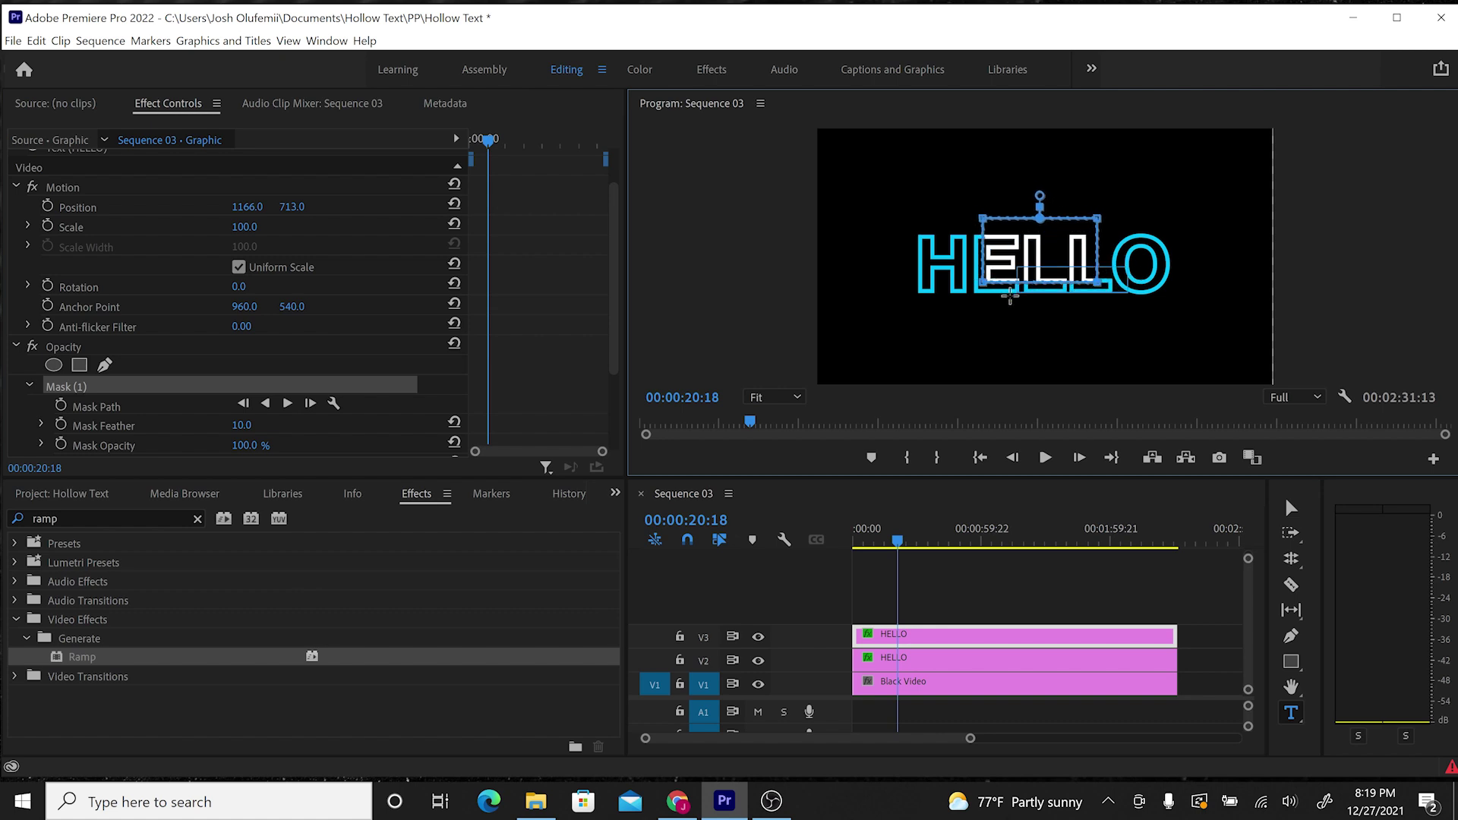
left_click_drag(984, 293, 985, 335)
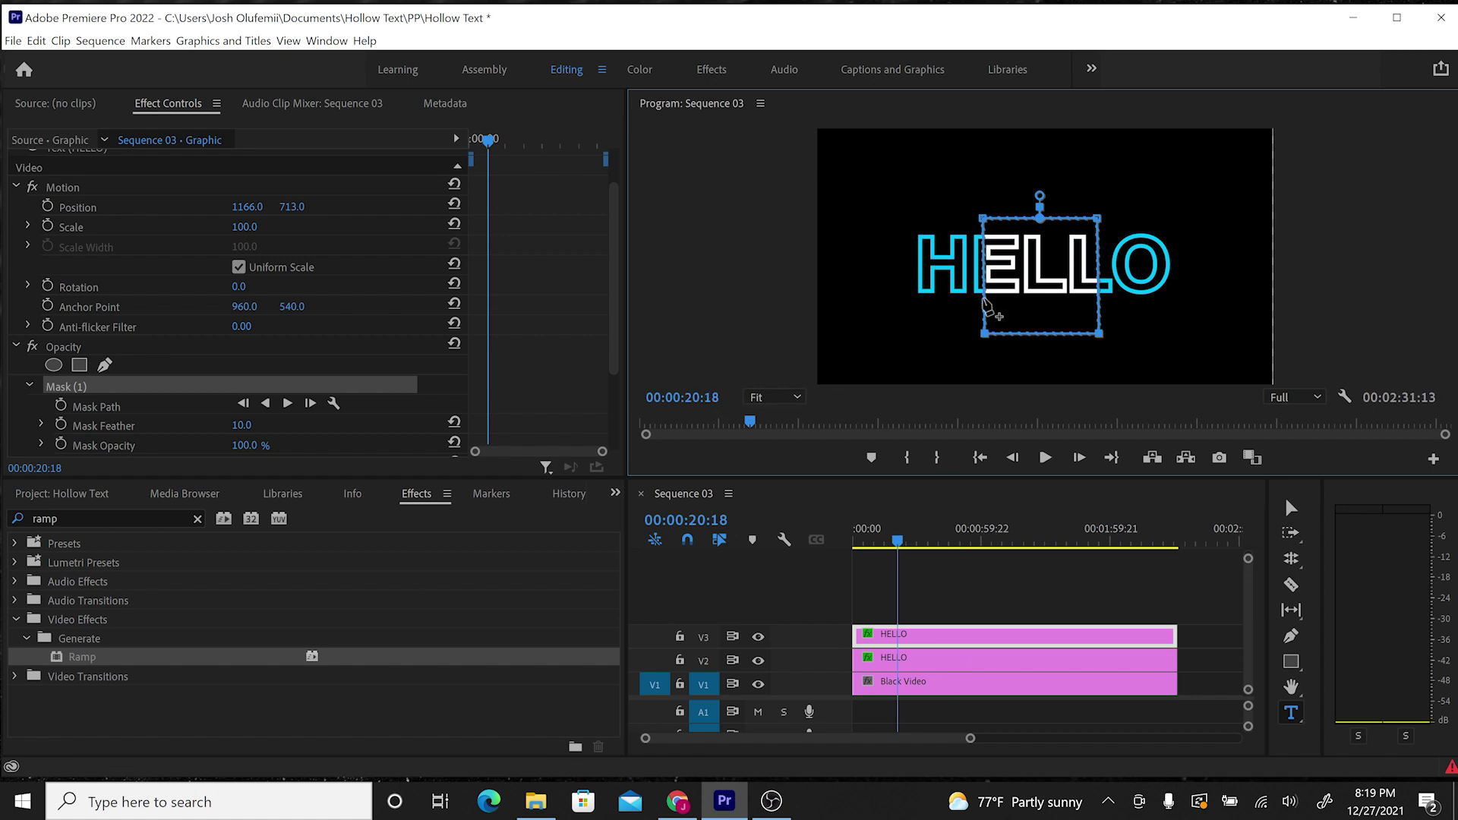
mouse_move(1033, 296)
left_mouse_down()
mouse_move(852, 291)
mouse_move(1246, 289)
mouse_move(1041, 283)
left_mouse_up()
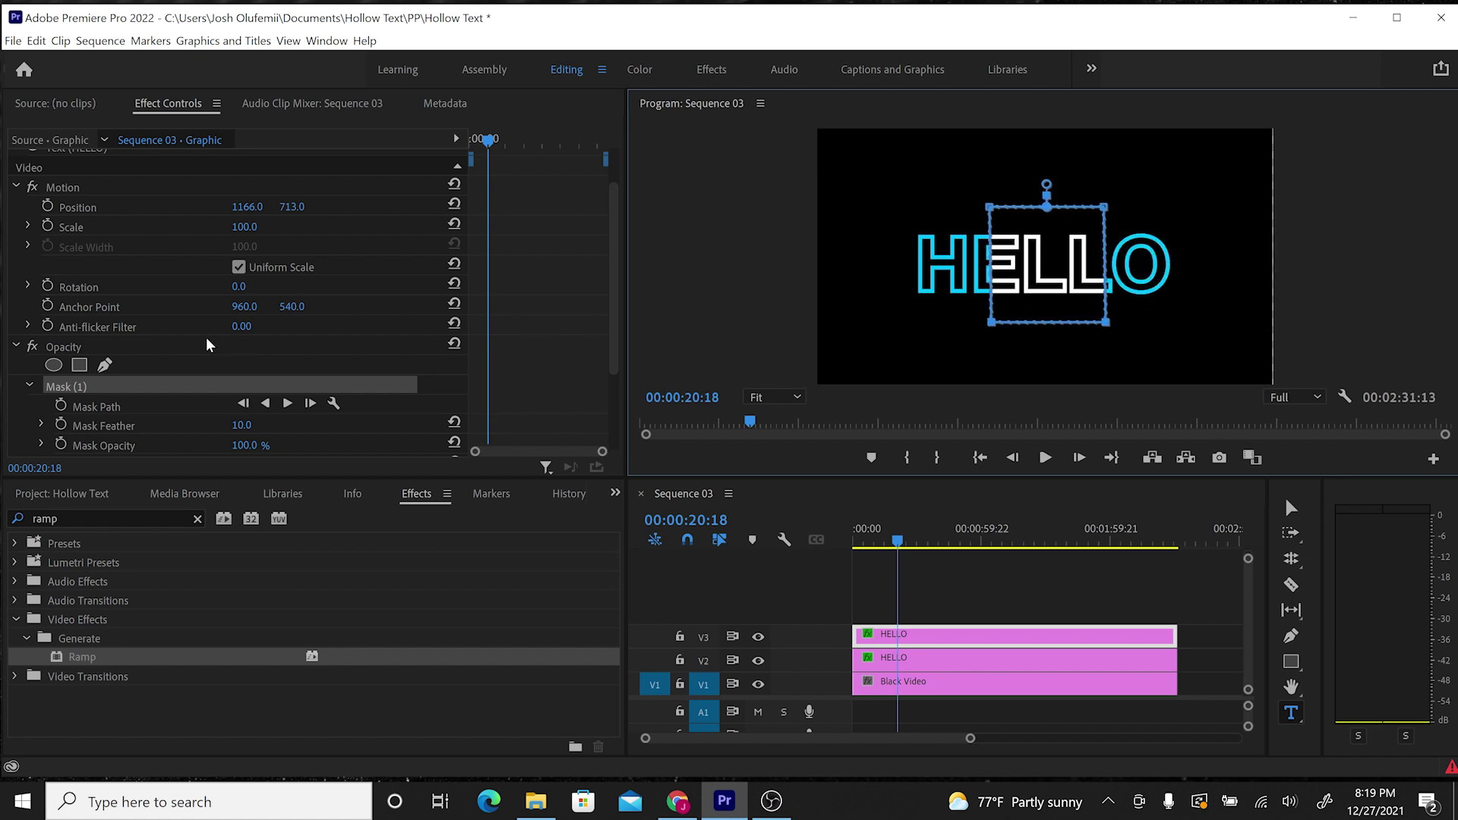
Feather the mask to 58 and keyframe Mask Path with the mask left of HELLO.
scroll(205, 336, "down", 3)
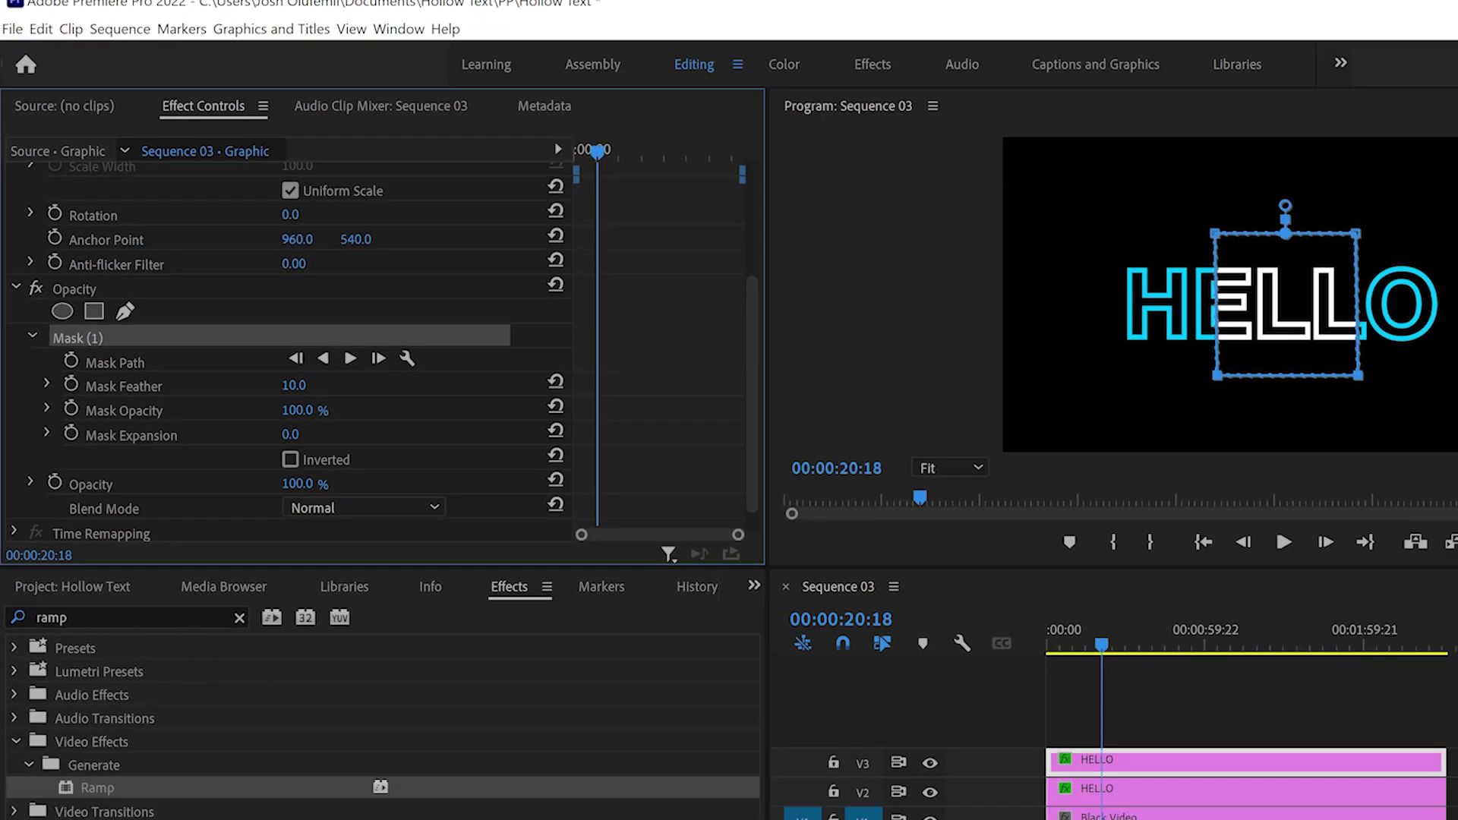
left_click_drag(446, 535, 514, 535)
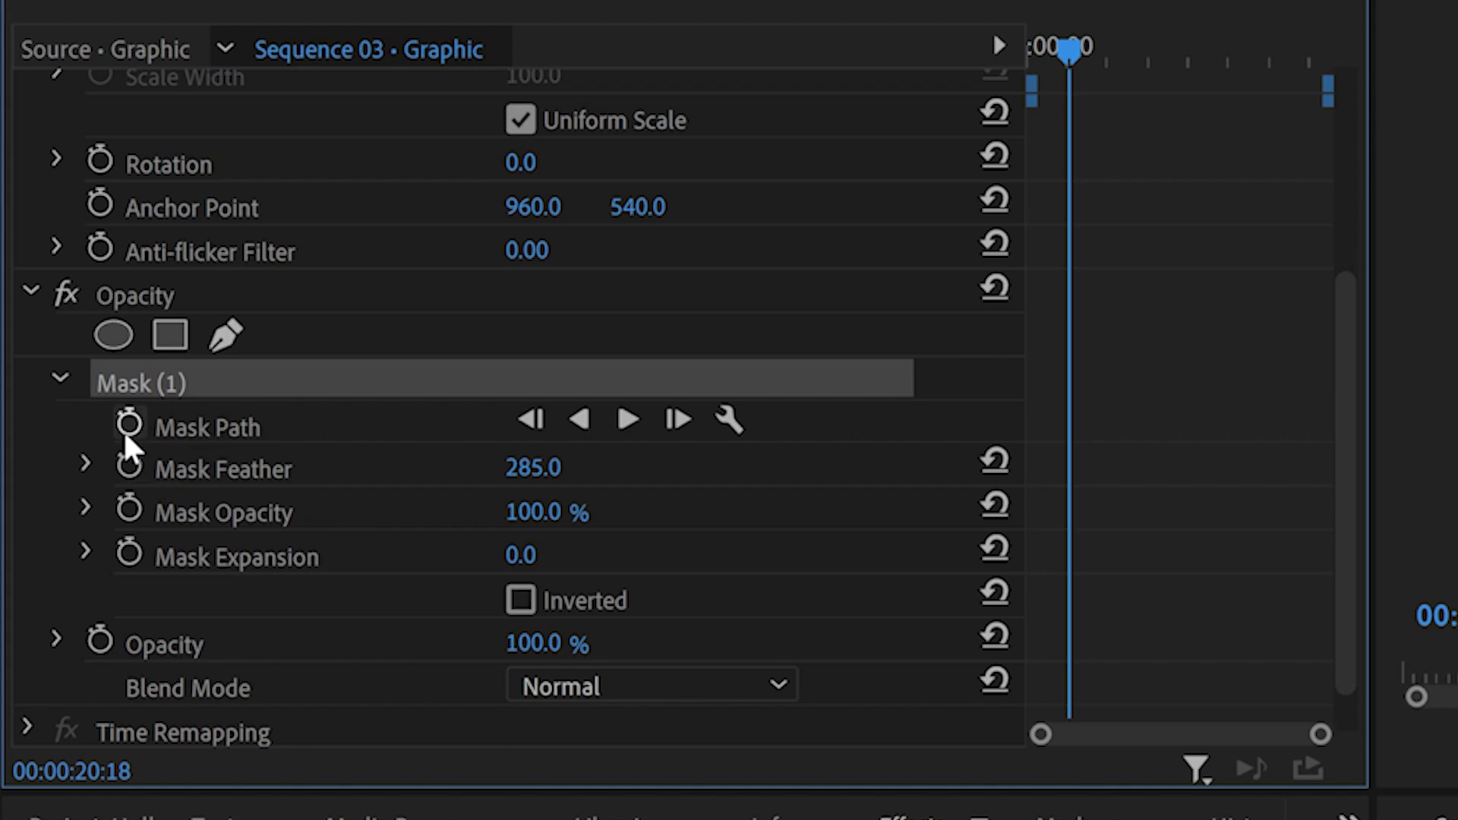
left_click(129, 422)
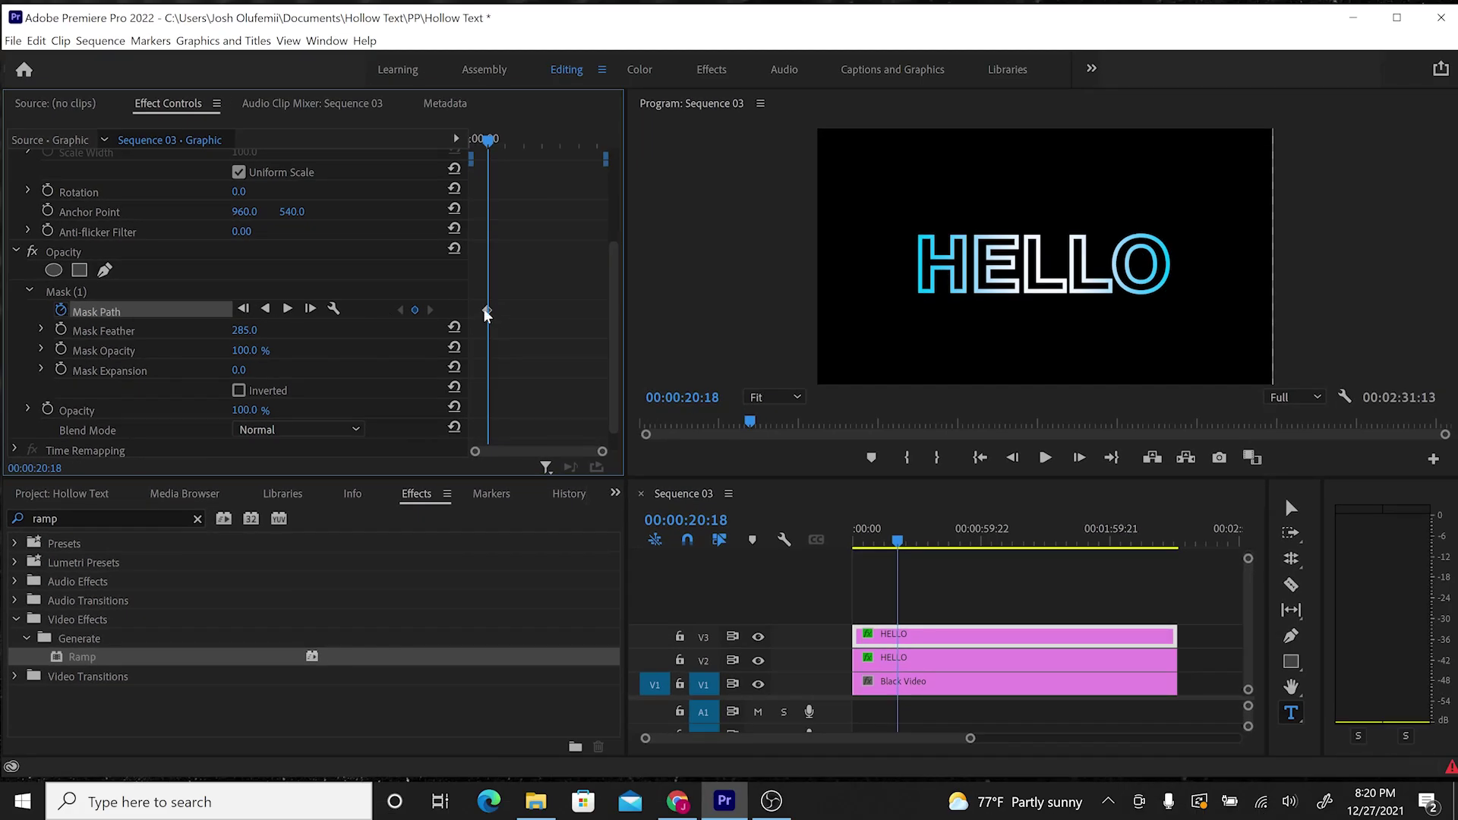
left_click(86, 292)
left_click_drag(1050, 276, 810, 275)
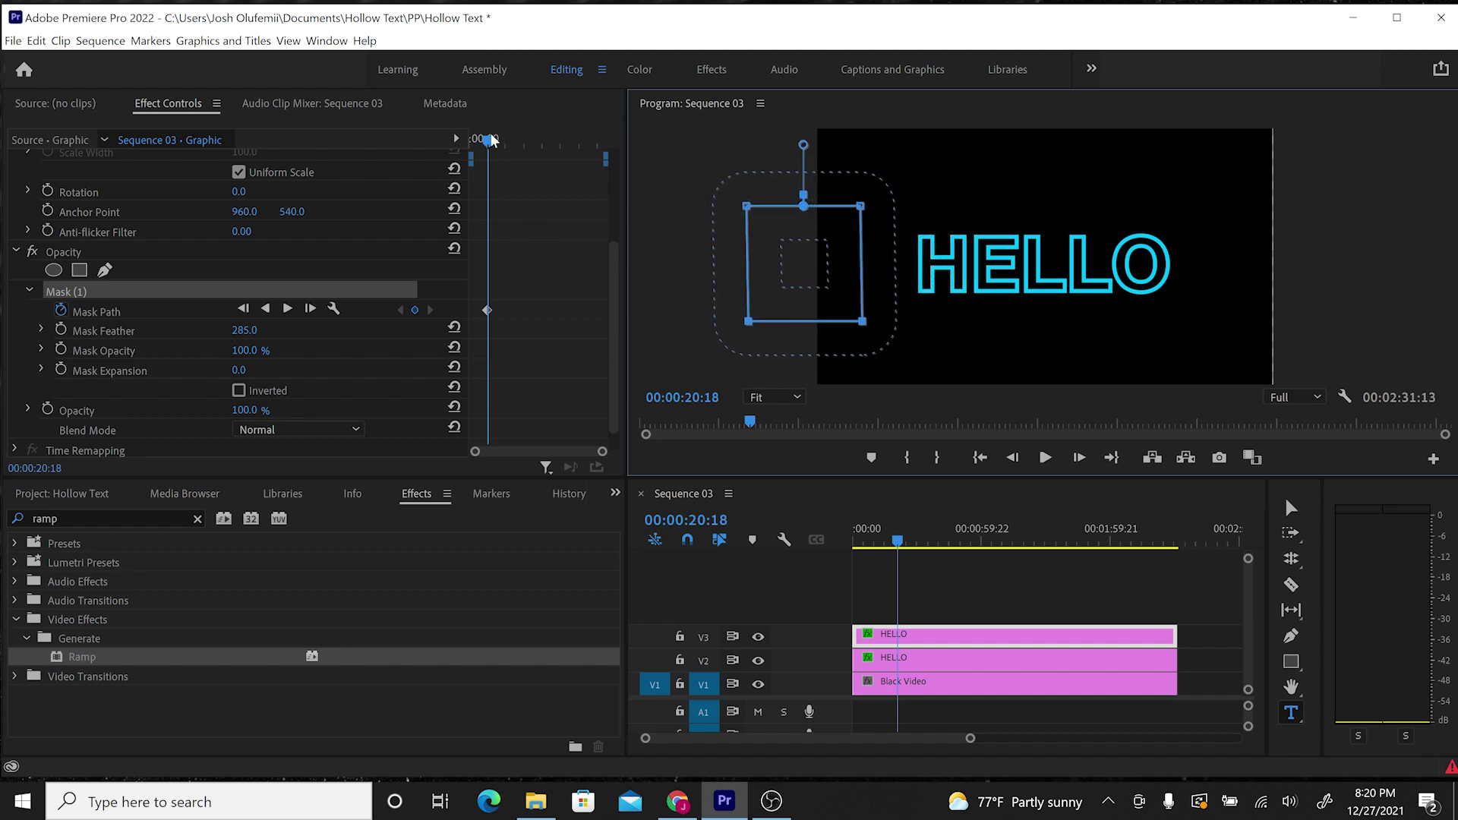
At 00:01:55:11, keyframe the mask moved right past the O, then play it back.
left_click_drag(492, 140, 578, 142)
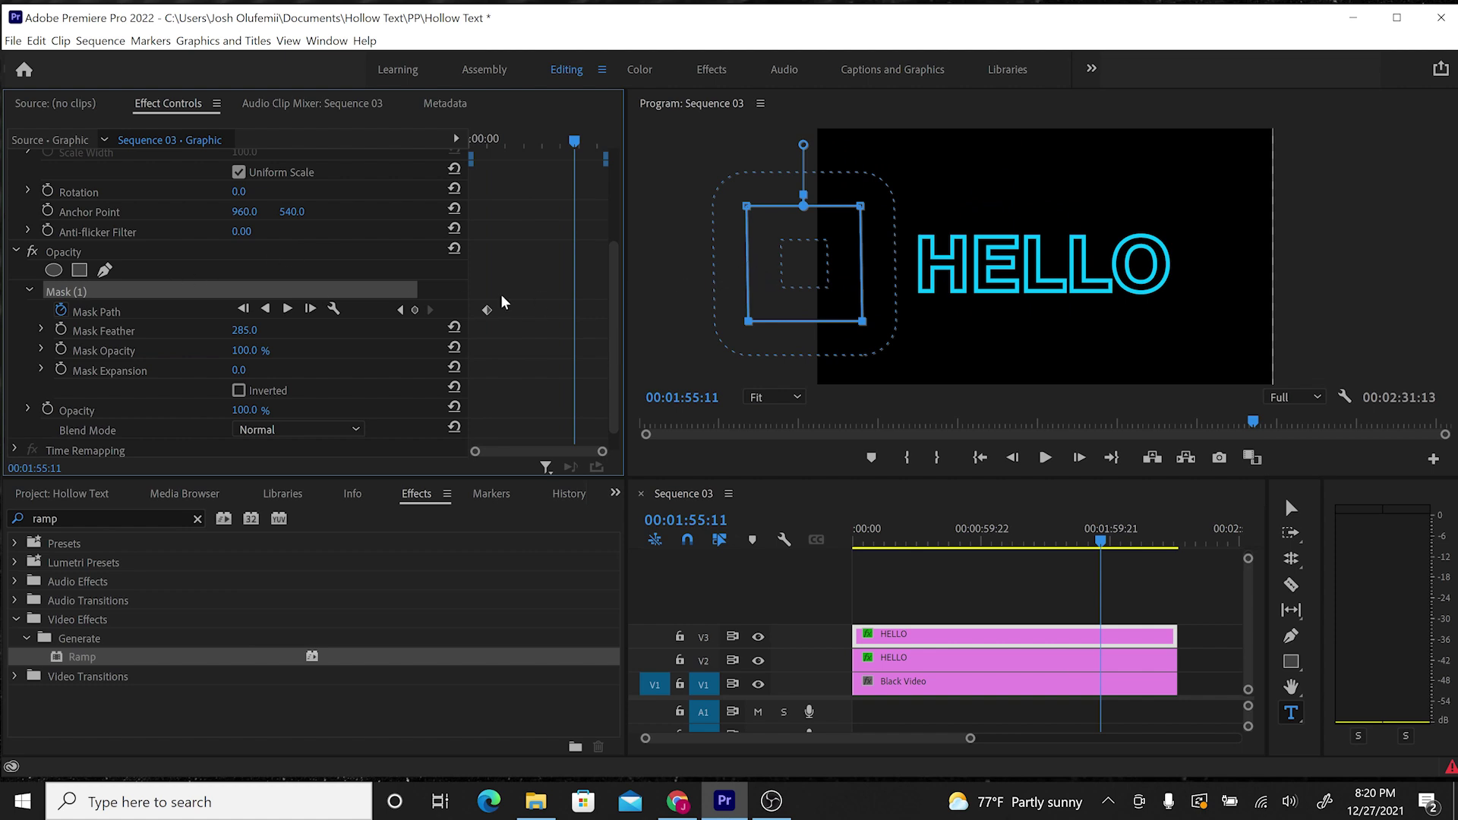
left_click(415, 311)
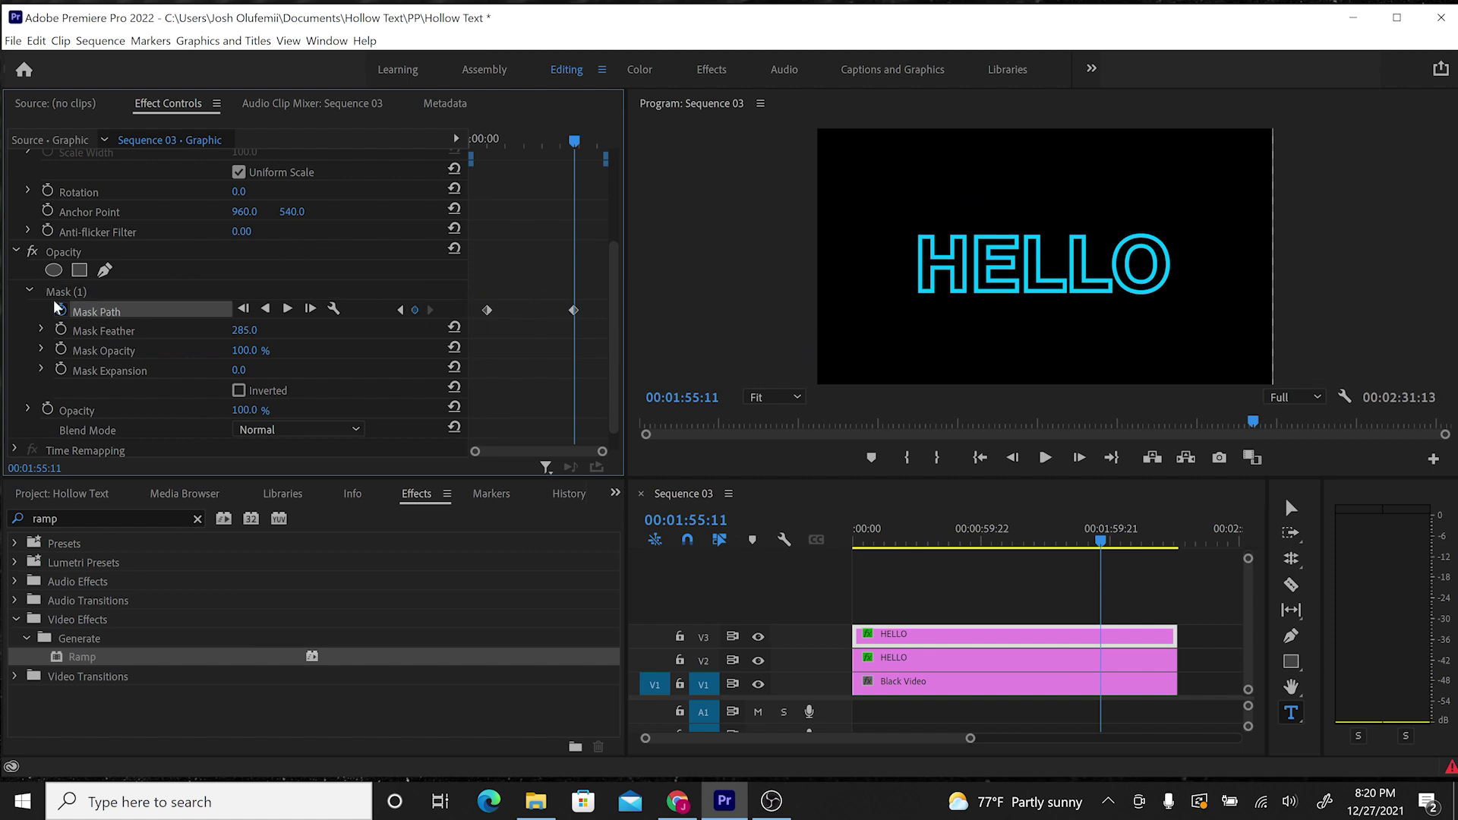
left_click(73, 294)
left_click_drag(824, 273, 1292, 277)
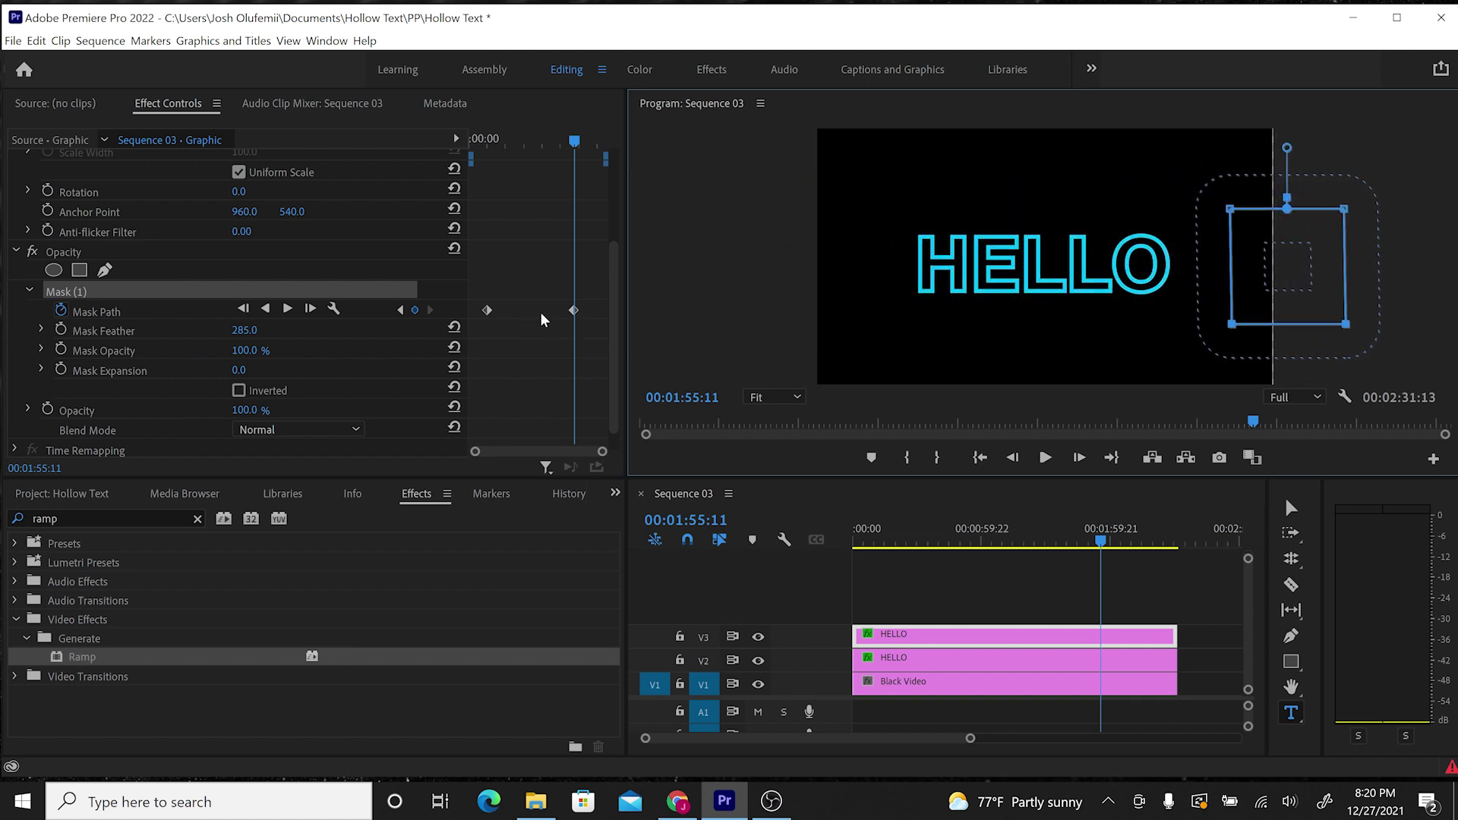
mouse_move(582, 137)
left_mouse_down()
mouse_move(484, 152)
mouse_move(581, 150)
left_mouse_up()
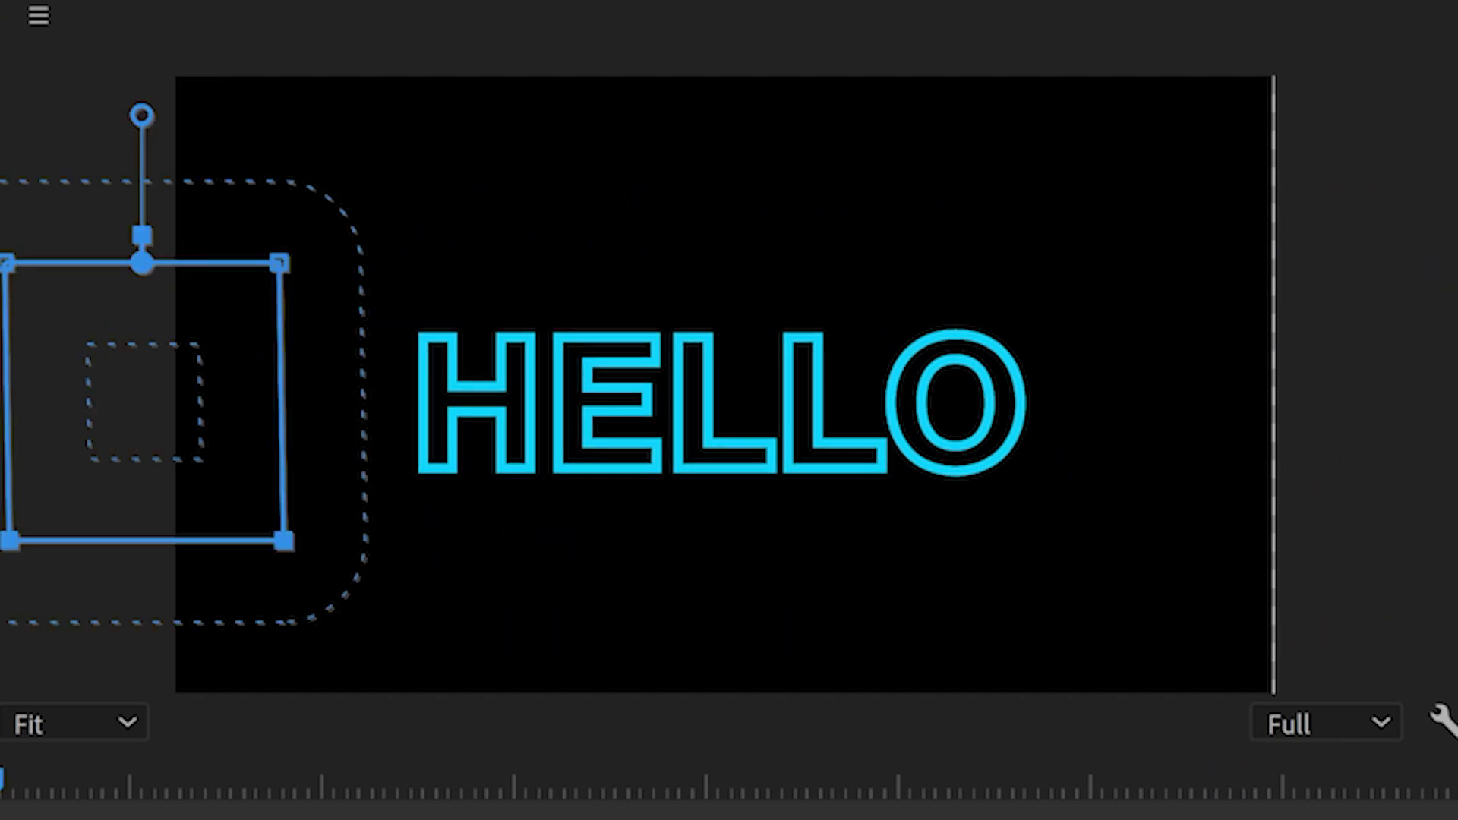
left_click(992, 525)
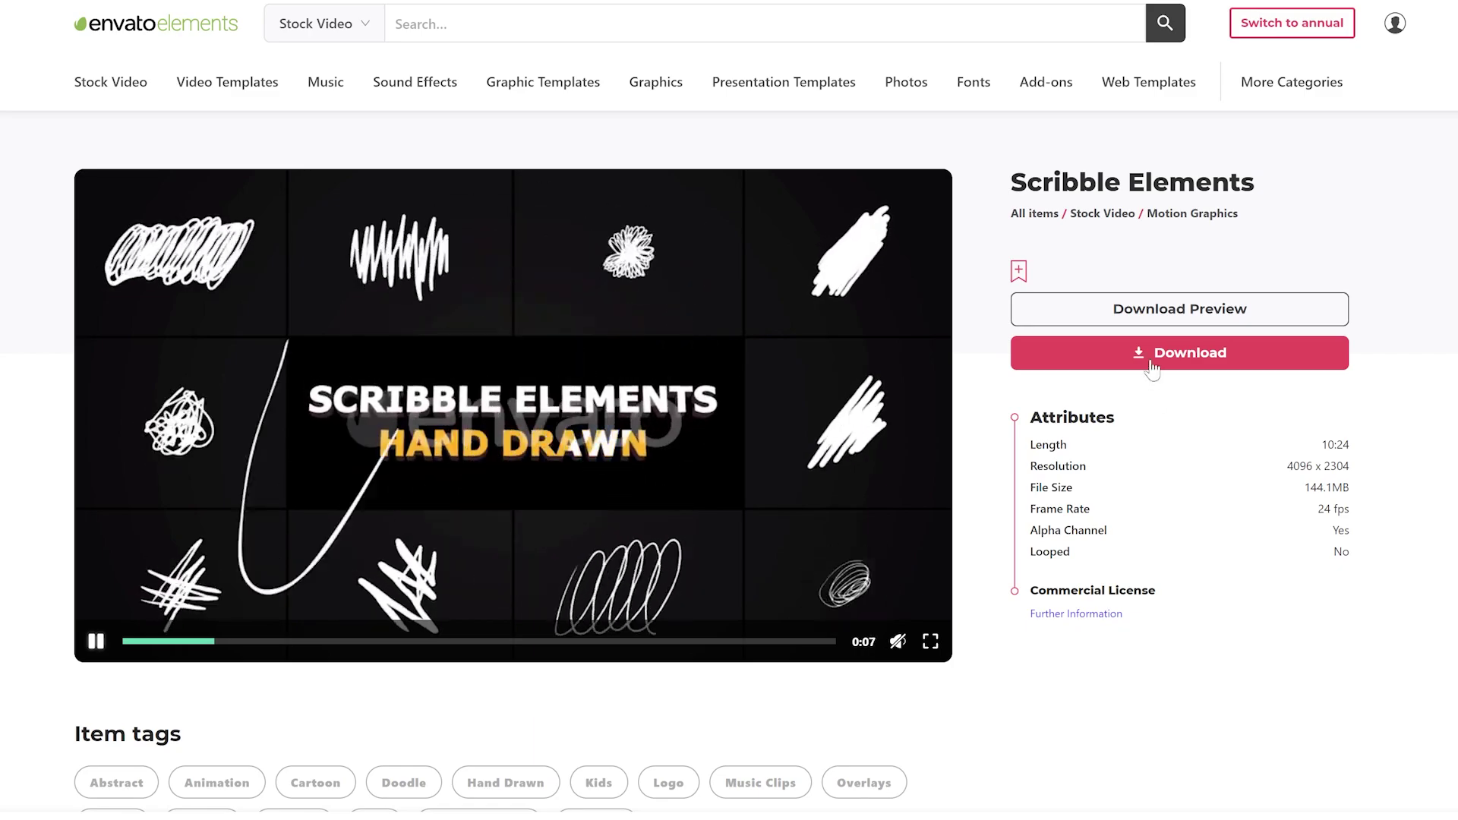
Download the Scribble Elements pack, adding it to a project.
left_click(1151, 368)
left_click(615, 321)
left_click(704, 546)
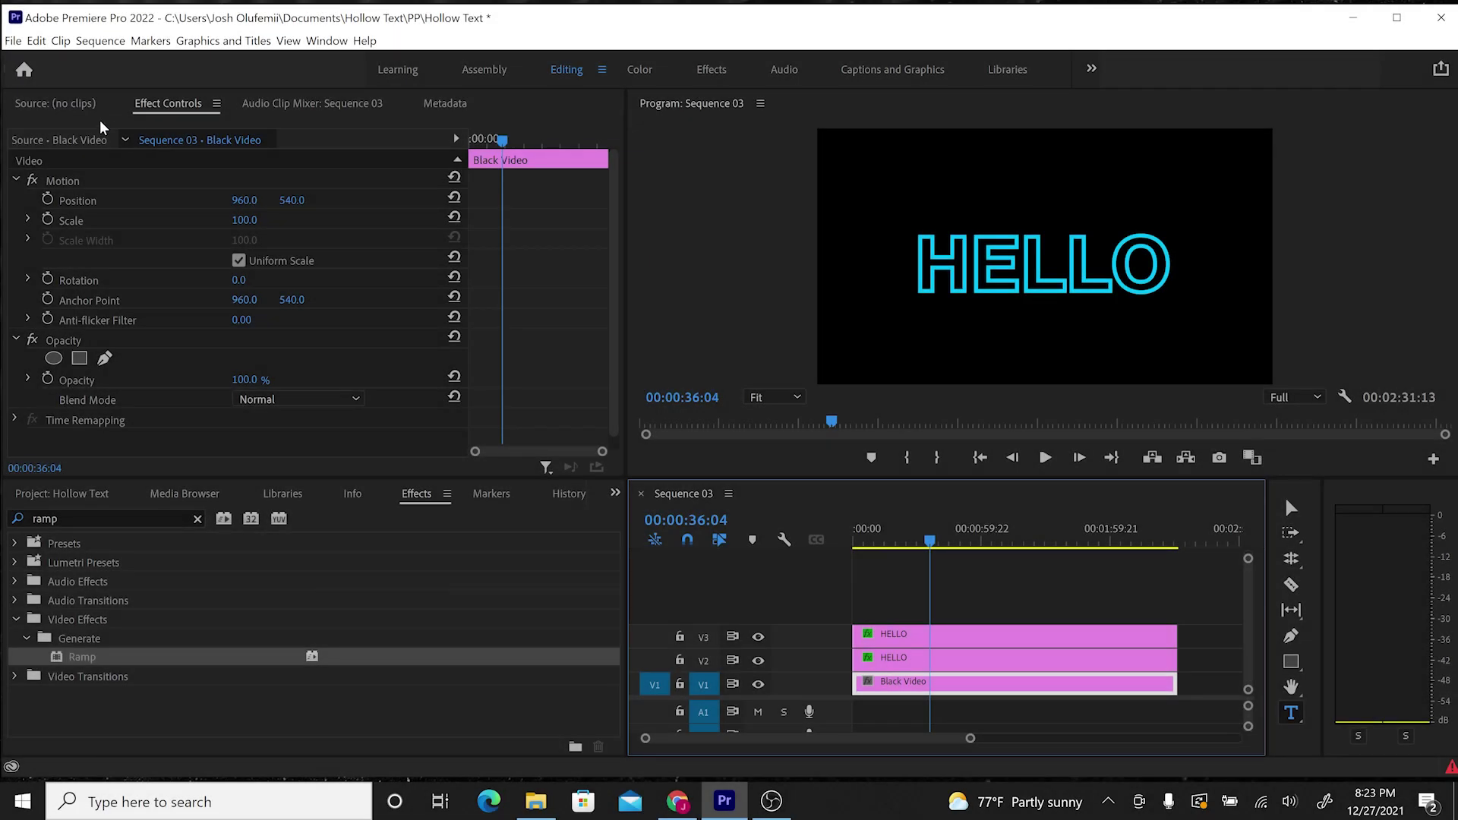
Import Painting 01–14 .mov from the scribble-elements folder and preview Painting 01.mov.
left_click(42, 493)
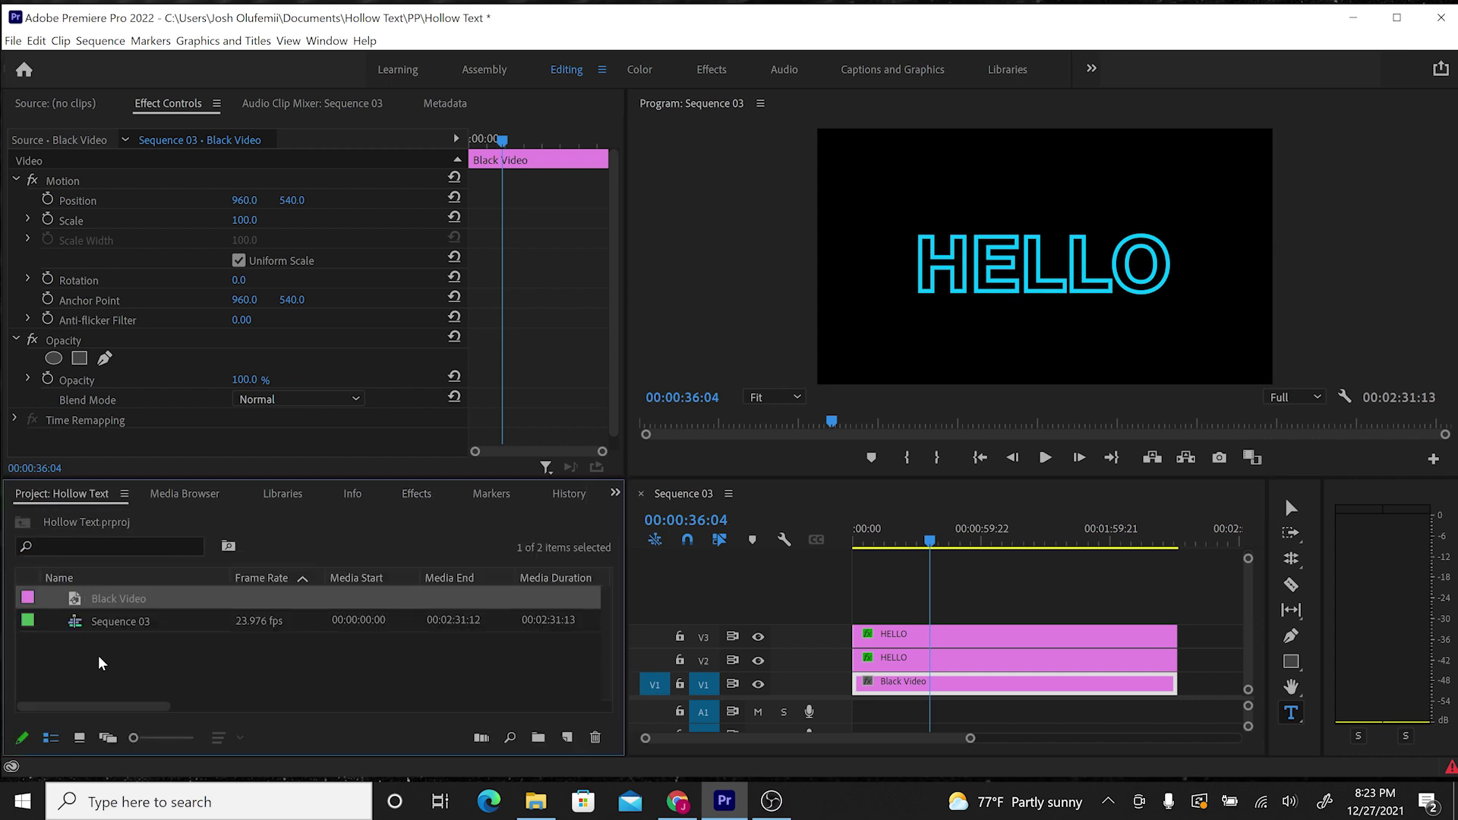
right_click(145, 657)
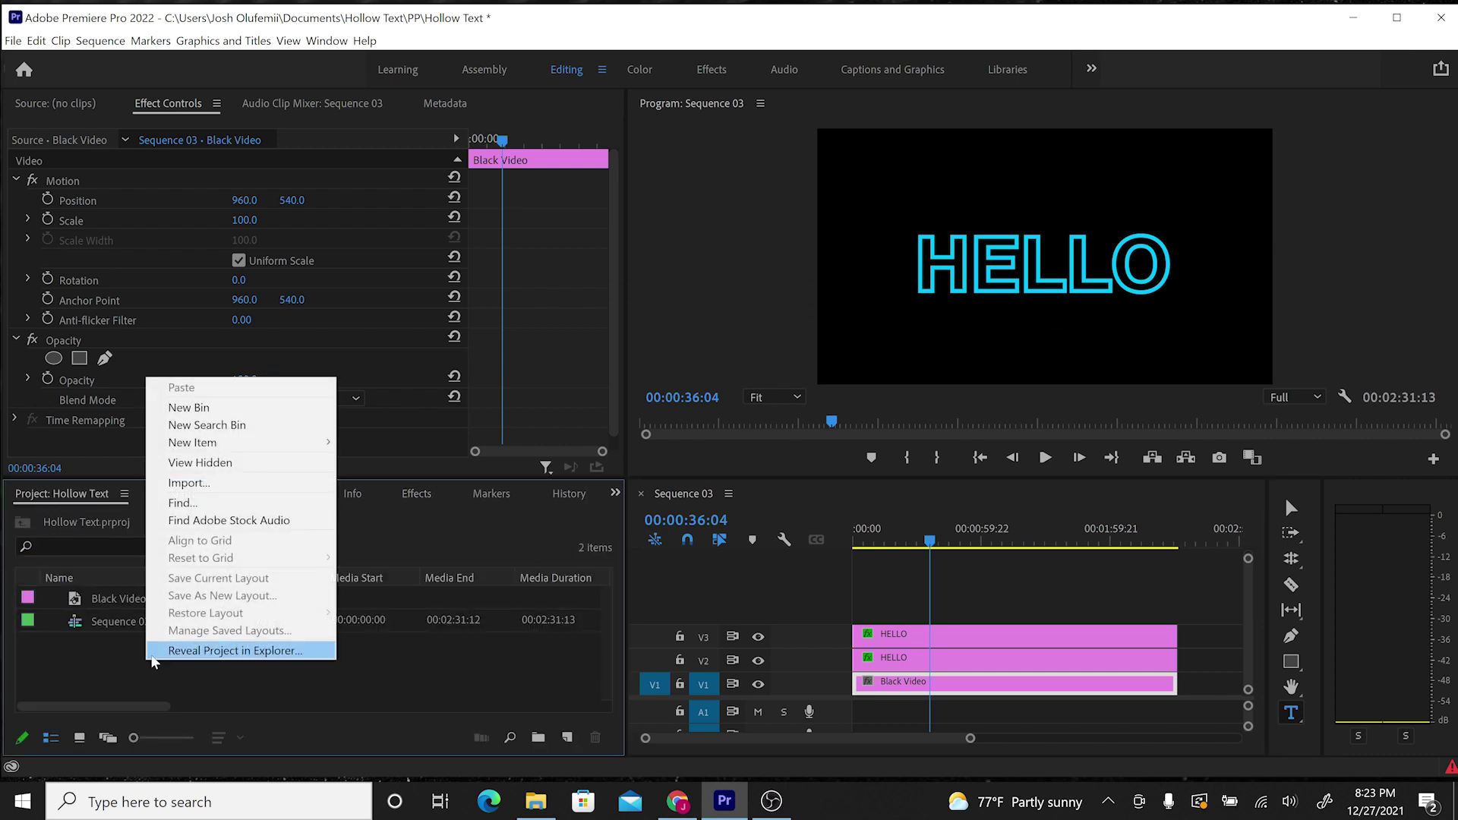
left_click(219, 481)
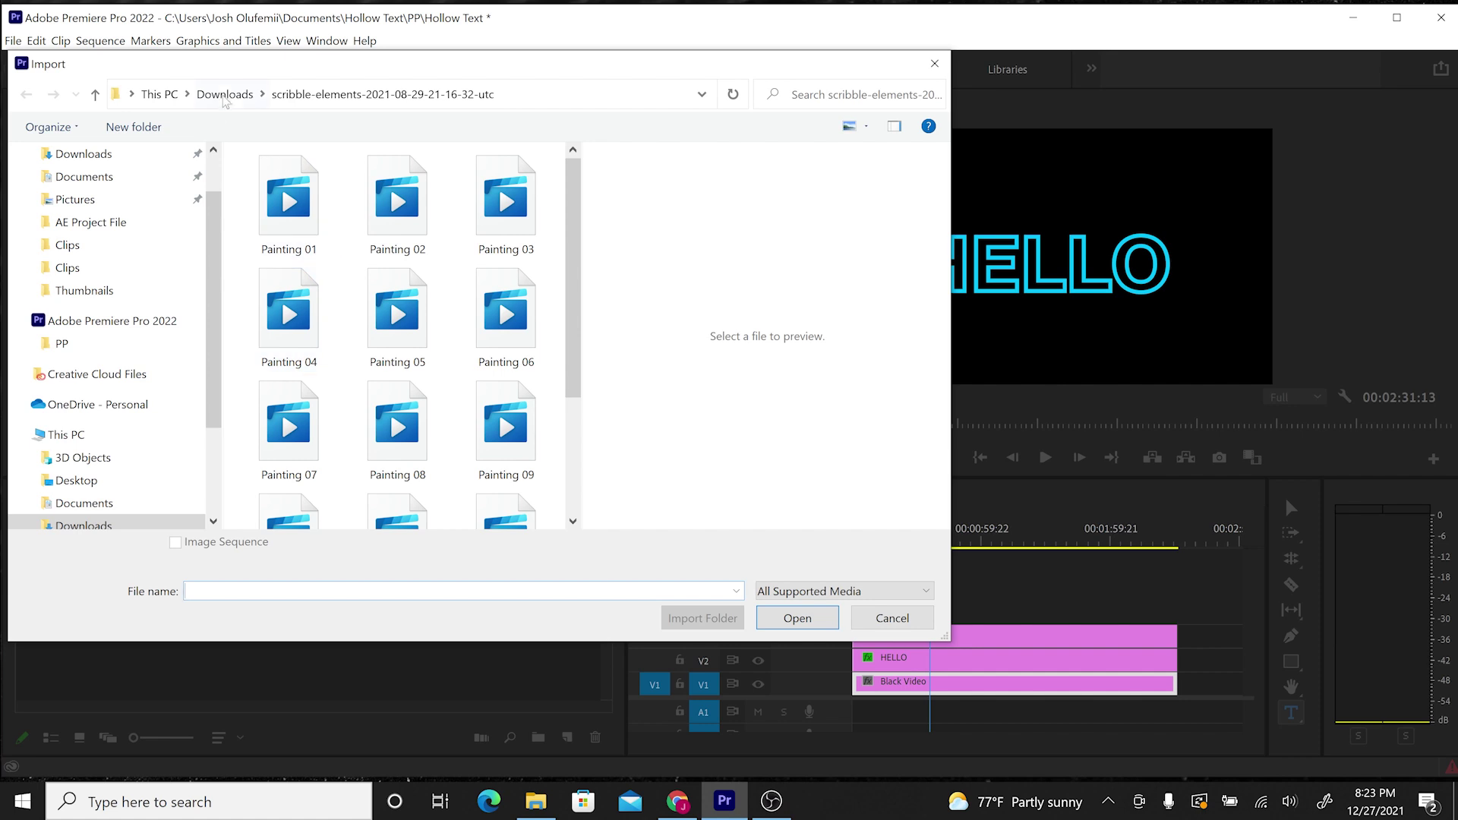
left_click(225, 94)
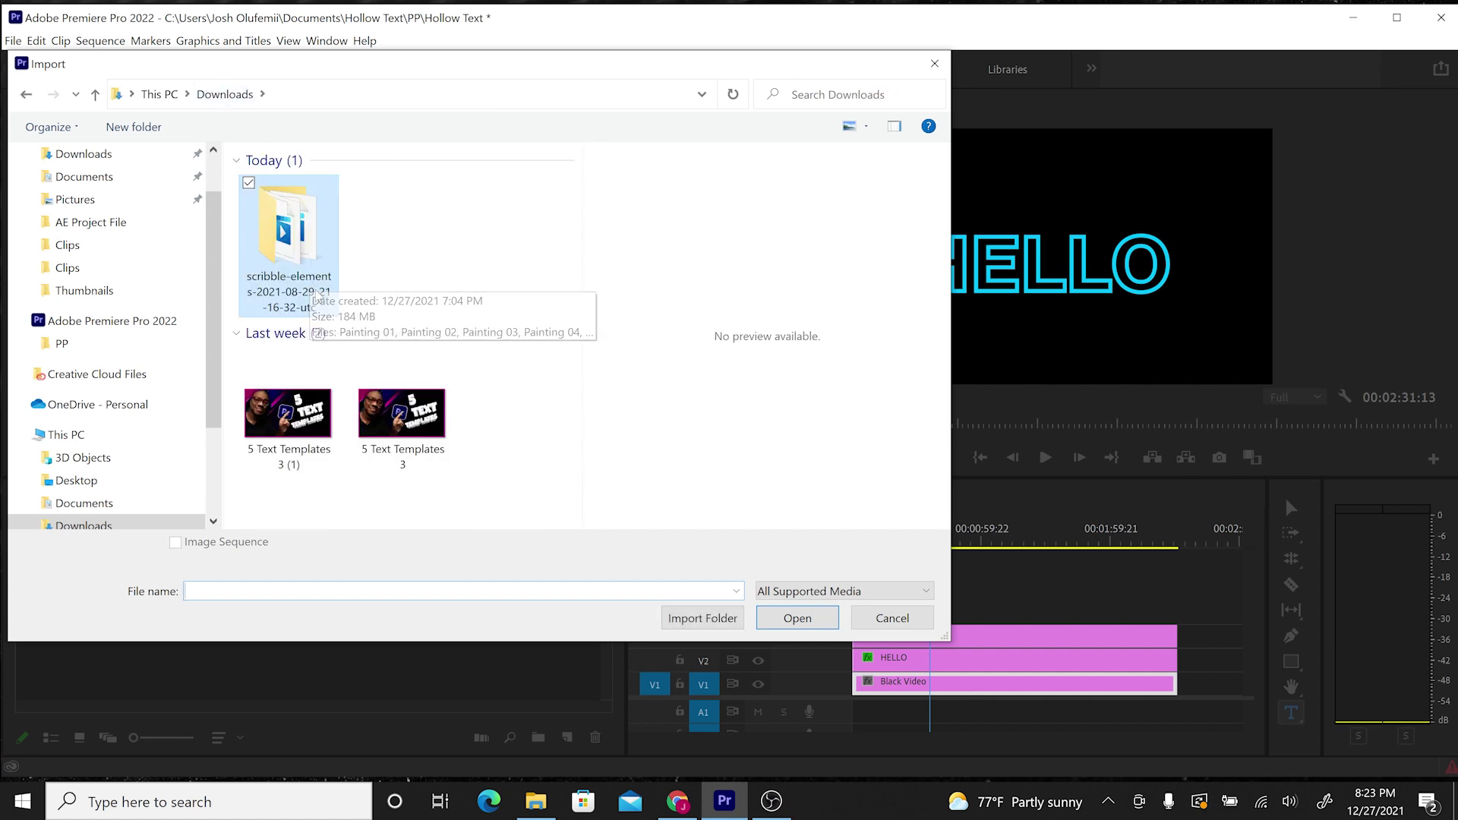
double_click(305, 251)
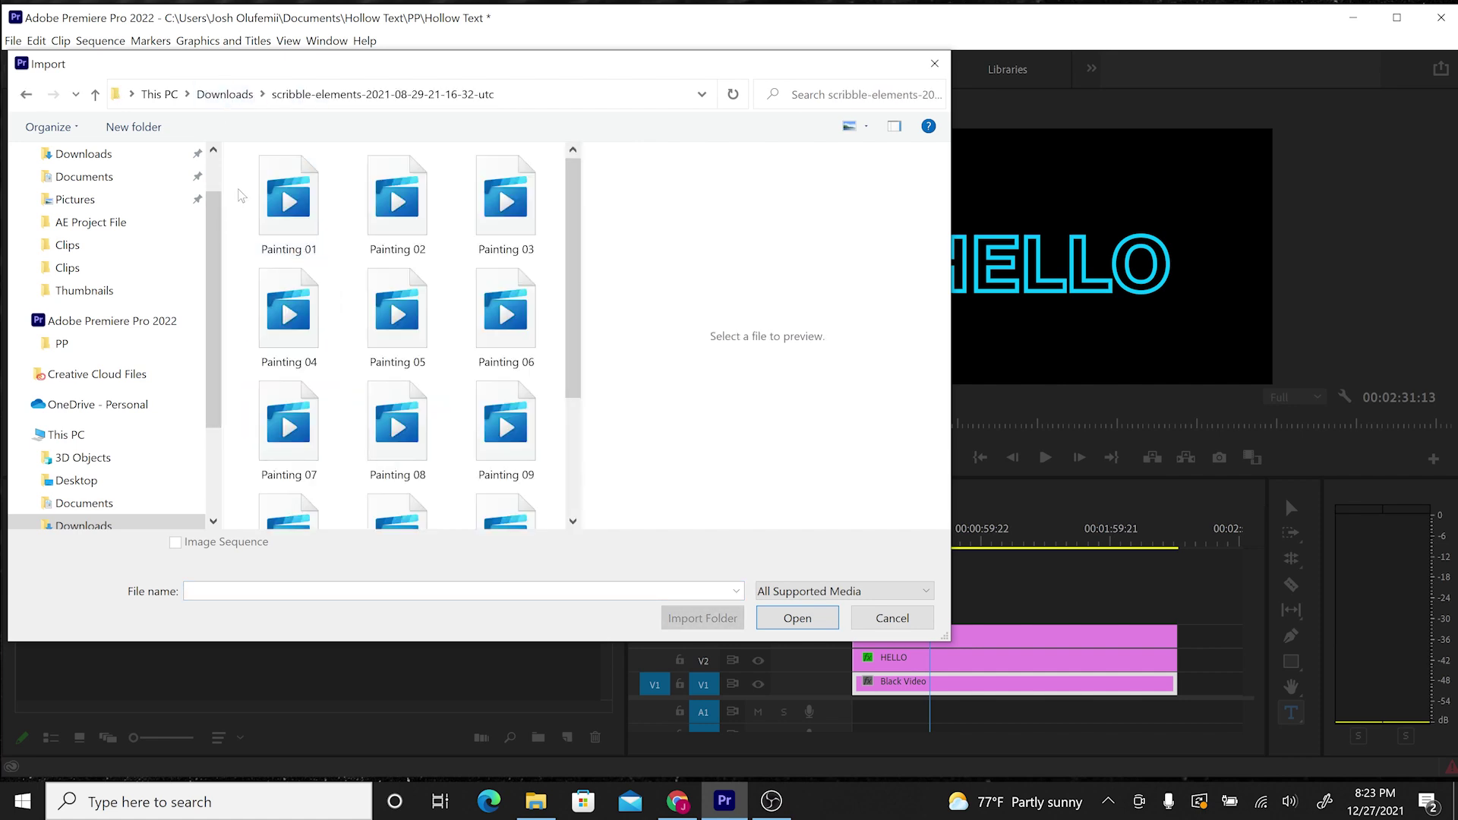
mouse_move(238, 190)
left_mouse_down()
mouse_move(533, 531)
mouse_move(562, 648)
mouse_move(540, 567)
left_mouse_up()
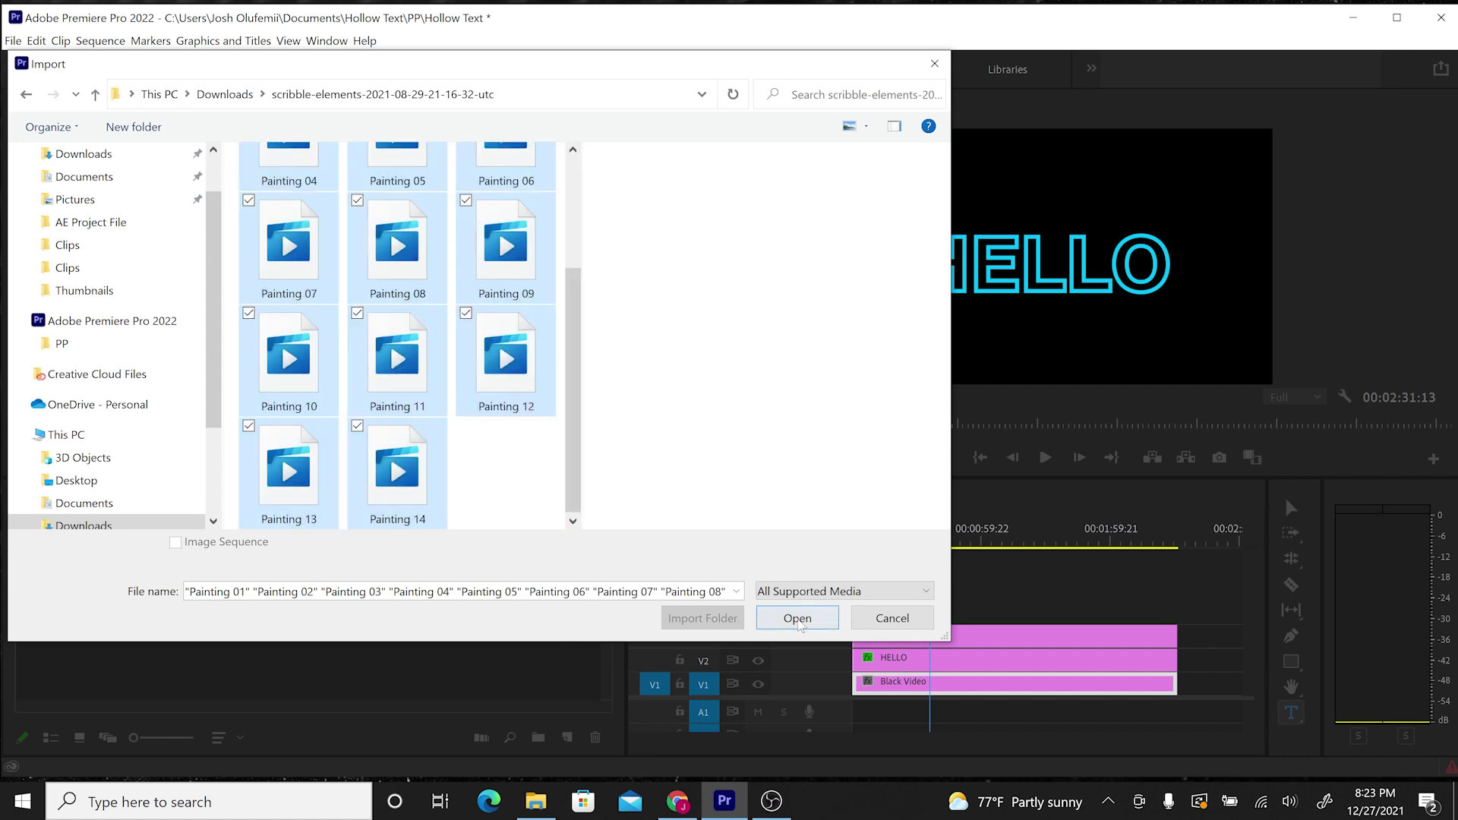
left_click(797, 619)
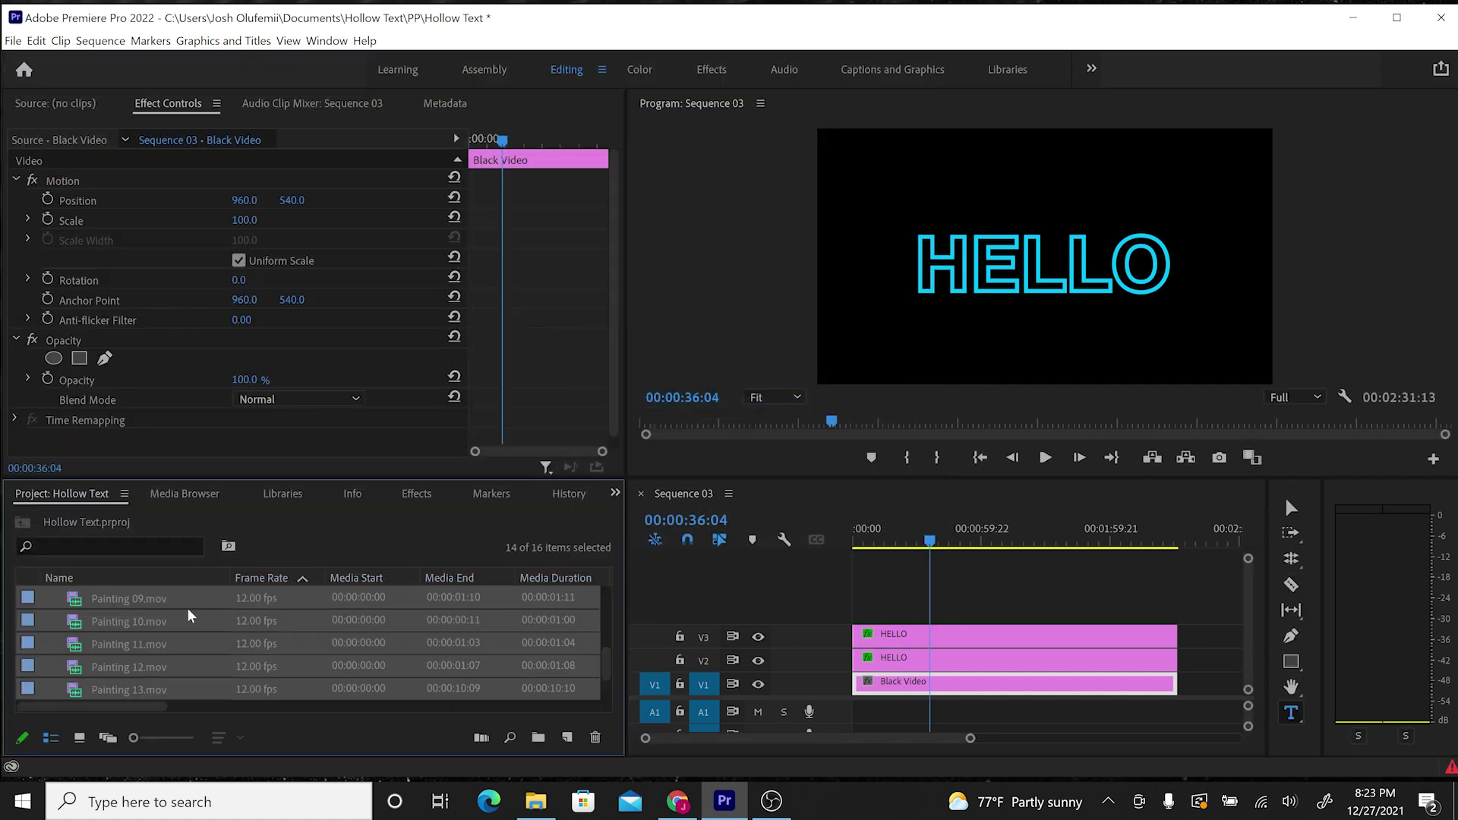
scroll(90, 609, "up", 3)
double_click(79, 623)
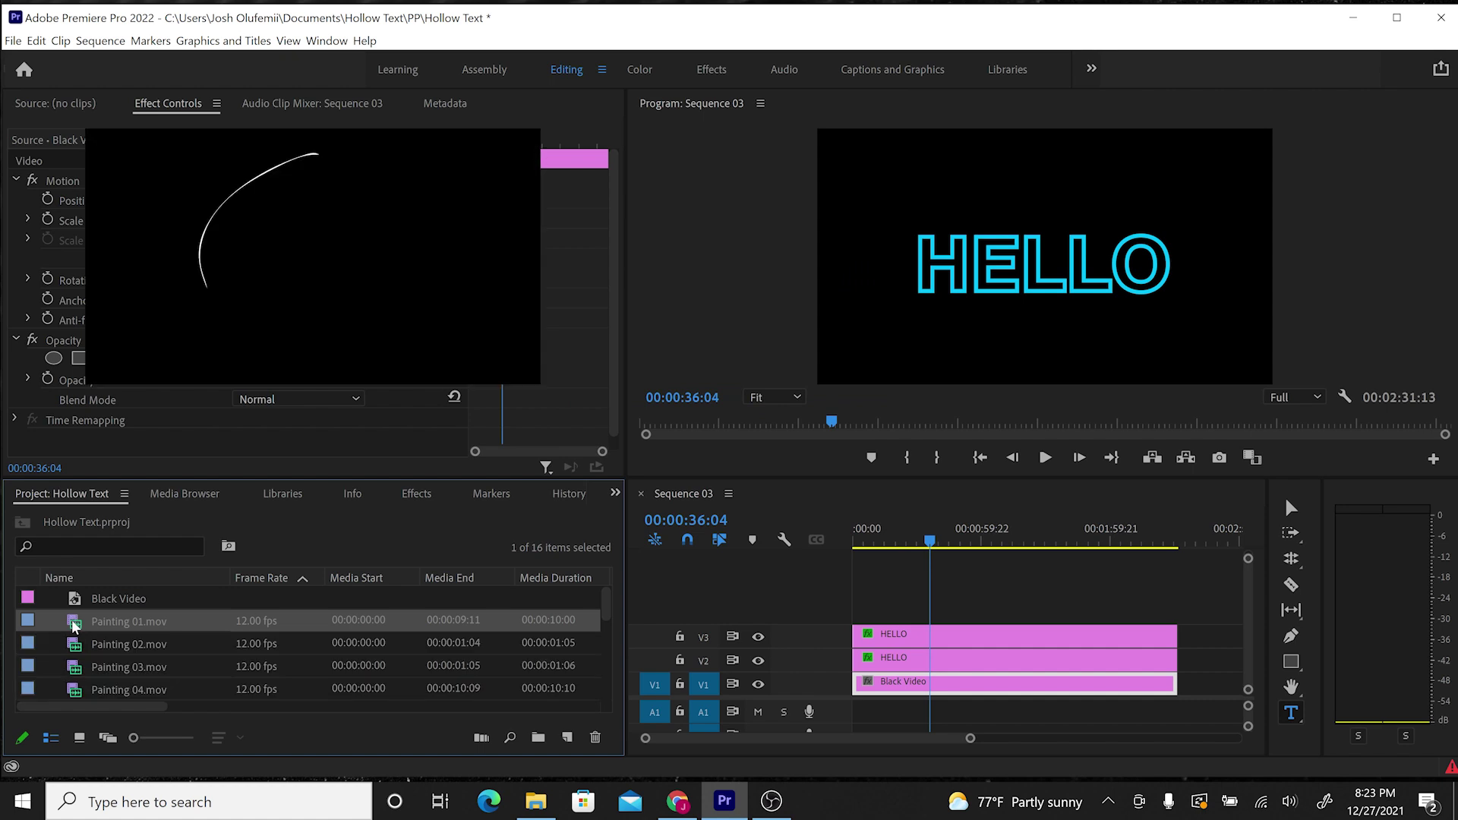
Preview Painting 01, 02 and 03.mov in the Source monitor.
mouse_move(82, 416)
left_mouse_down()
mouse_move(24, 435)
mouse_move(88, 431)
mouse_move(18, 434)
mouse_move(167, 419)
mouse_move(167, 431)
mouse_move(19, 427)
mouse_move(595, 435)
mouse_move(21, 422)
mouse_move(545, 407)
mouse_move(18, 422)
left_mouse_up()
double_click(73, 646)
double_click(75, 674)
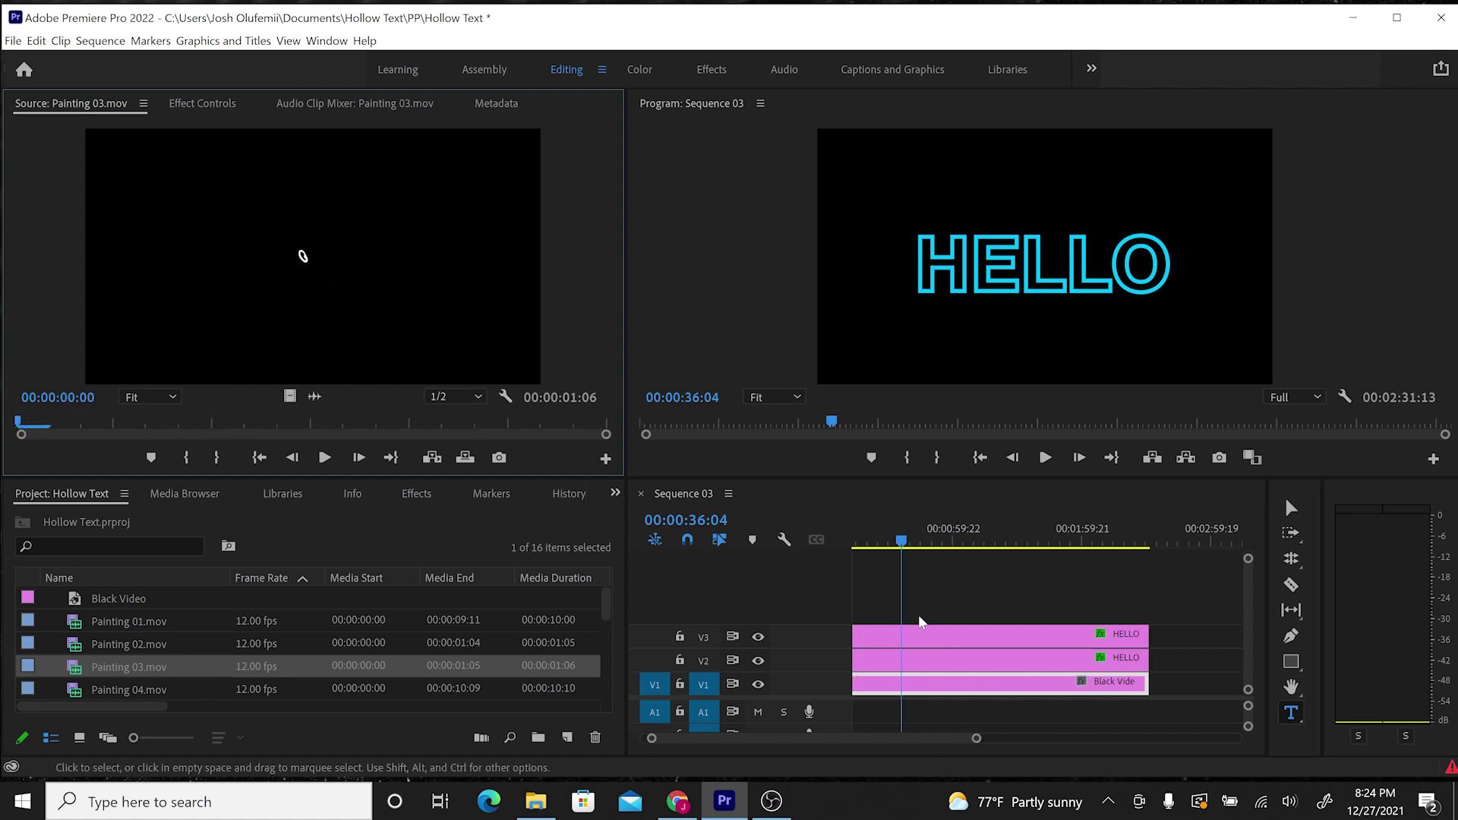
Delete the extra HELLO clip on track V3.
mouse_move(902, 543)
left_mouse_down()
mouse_move(869, 540)
mouse_move(914, 540)
left_mouse_up()
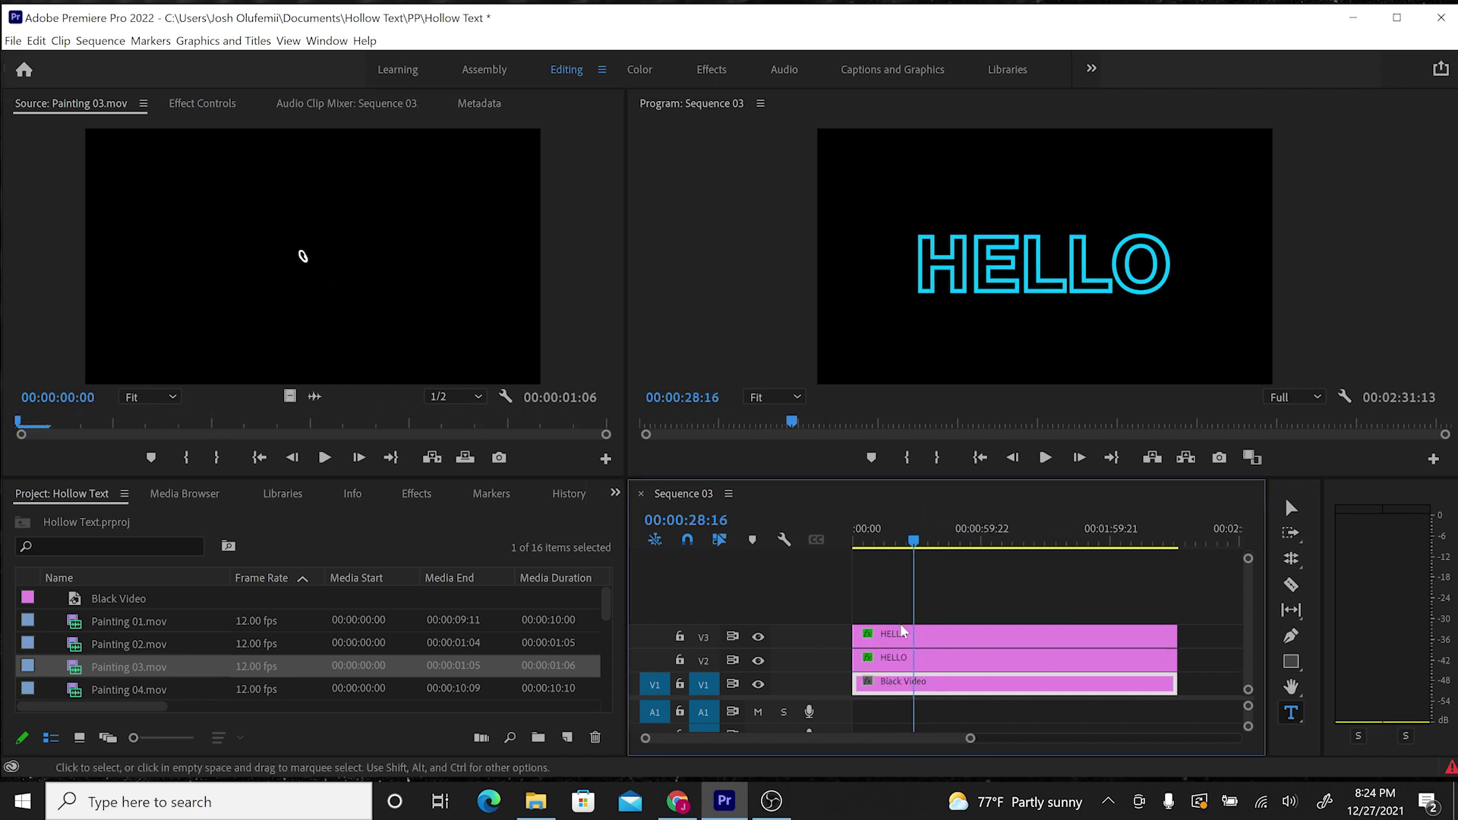
left_click(921, 642)
key("Delete")
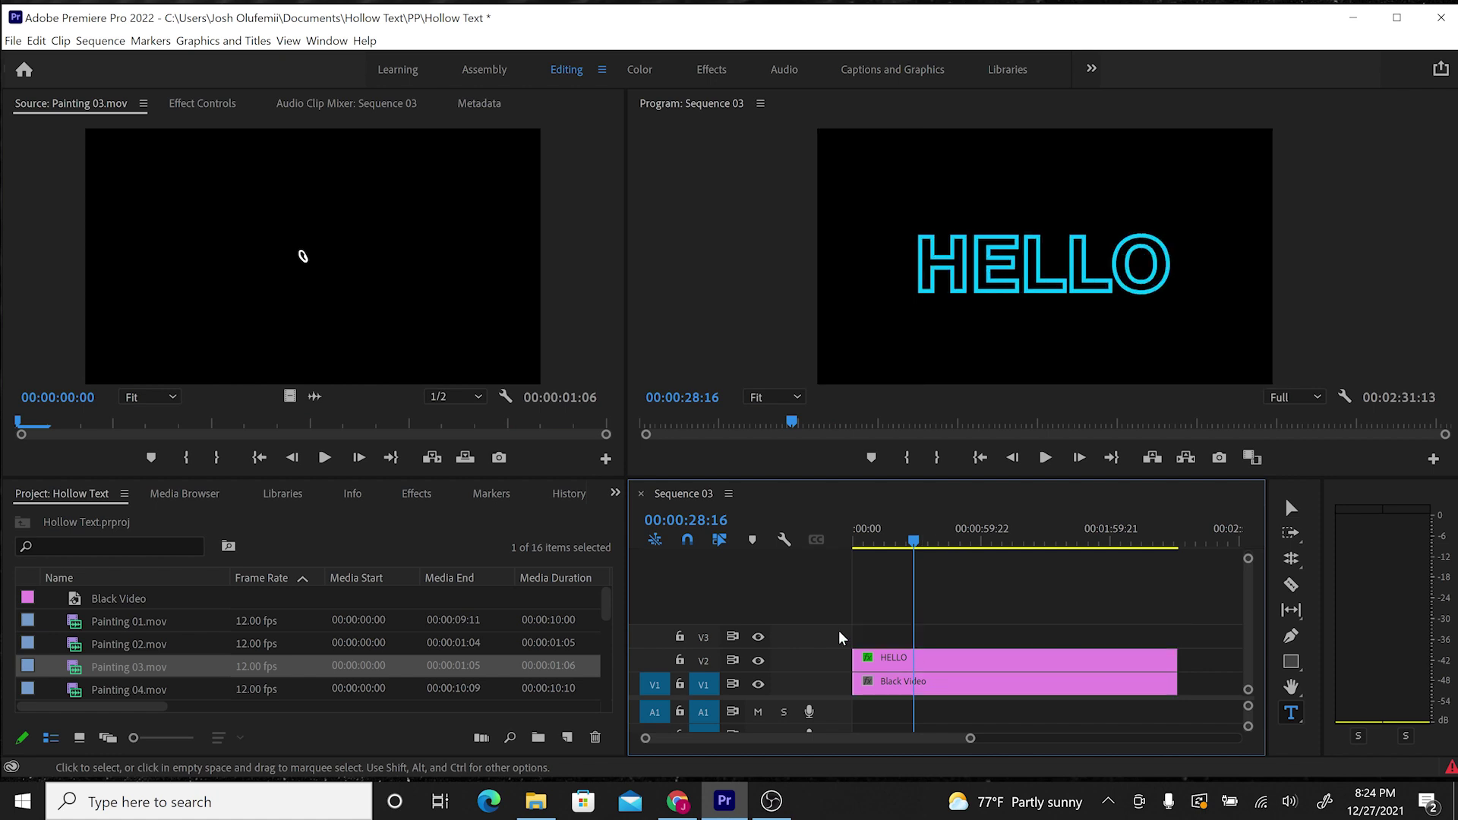
Trim Sequence 03 down to about 00:00:05:10.
left_click_drag(919, 540, 869, 541)
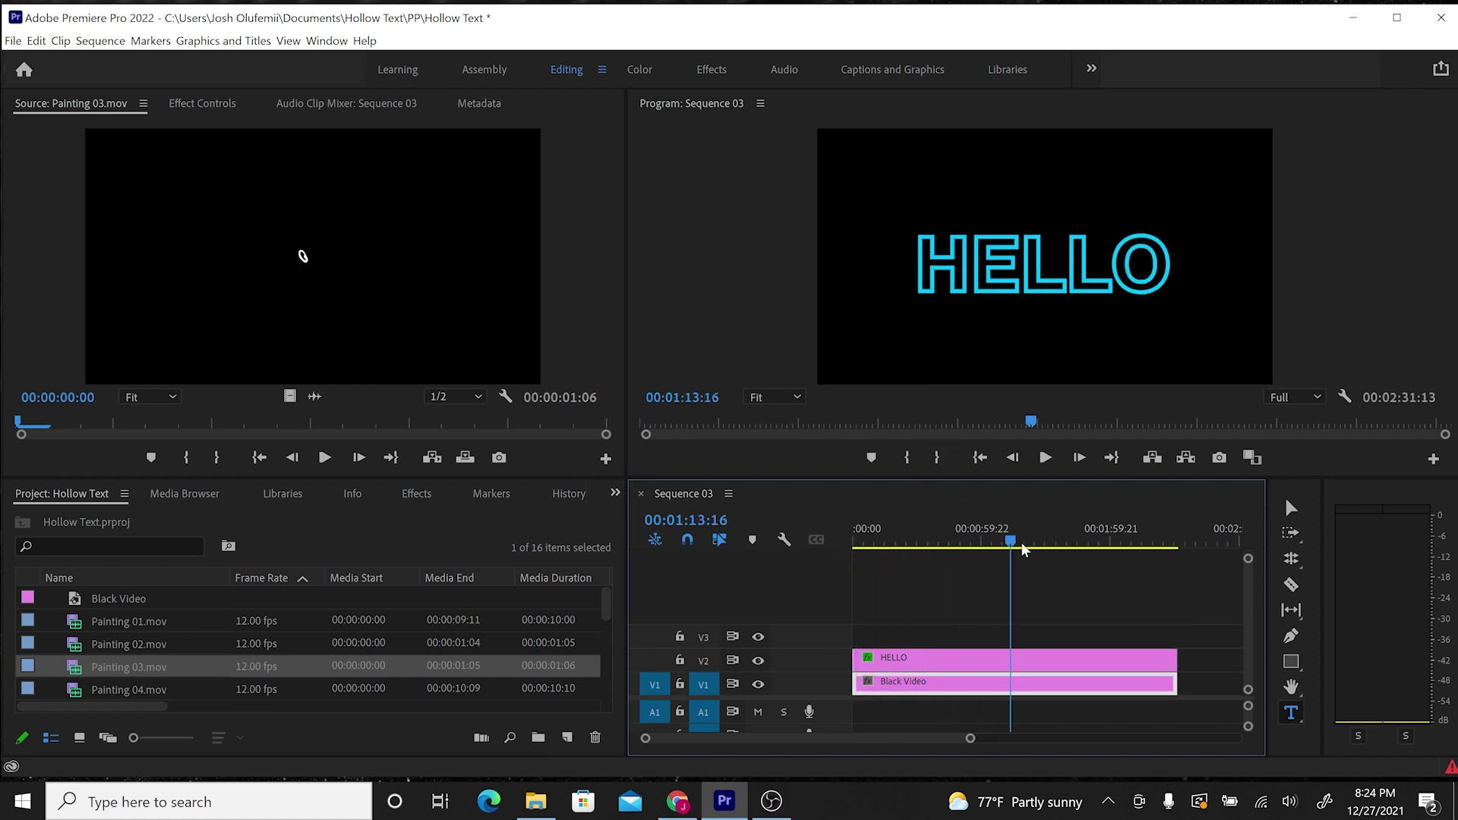
left_click_drag(912, 667, 791, 653)
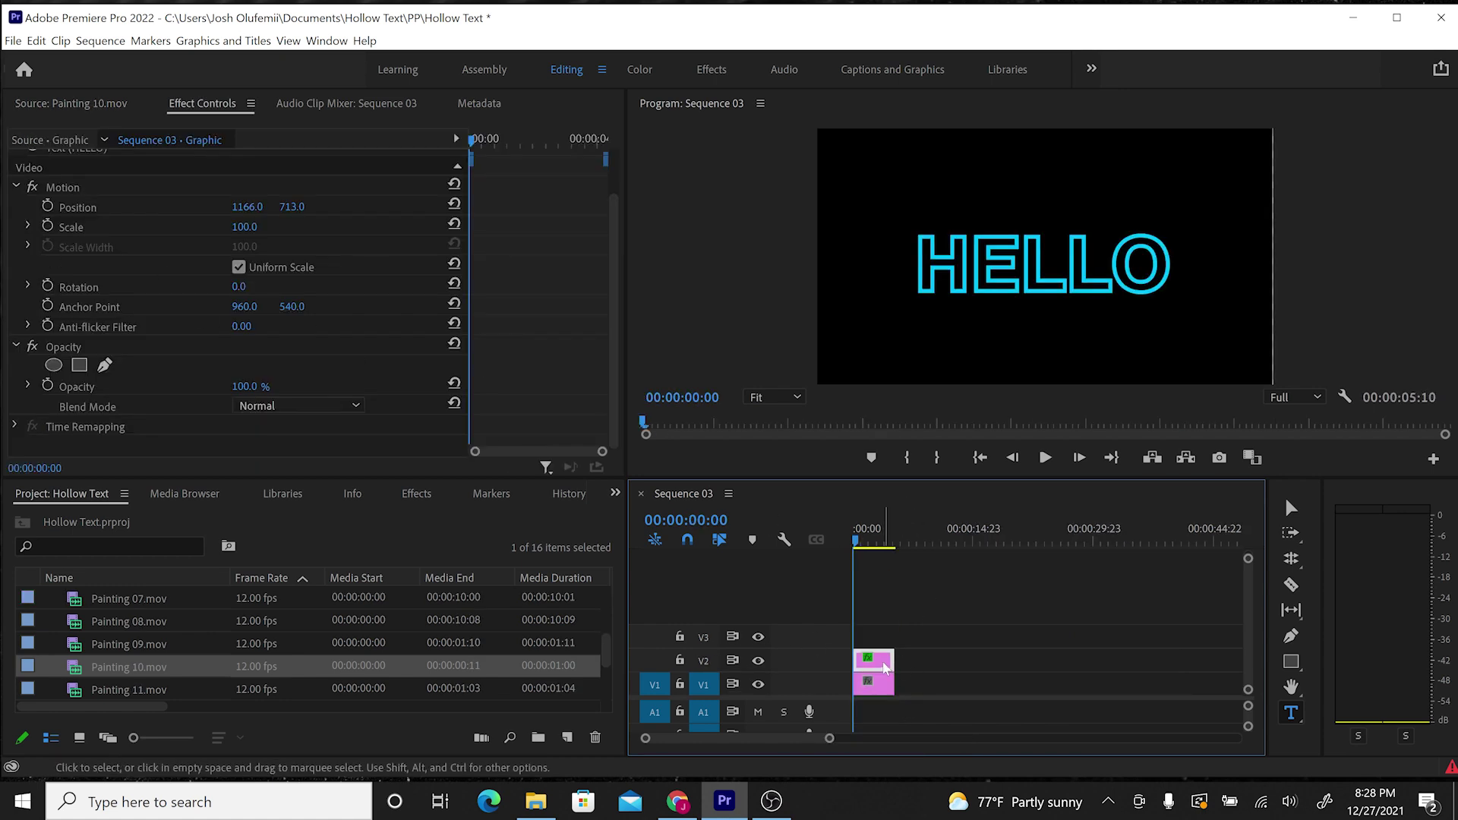
scroll(30, 308, "up", 3)
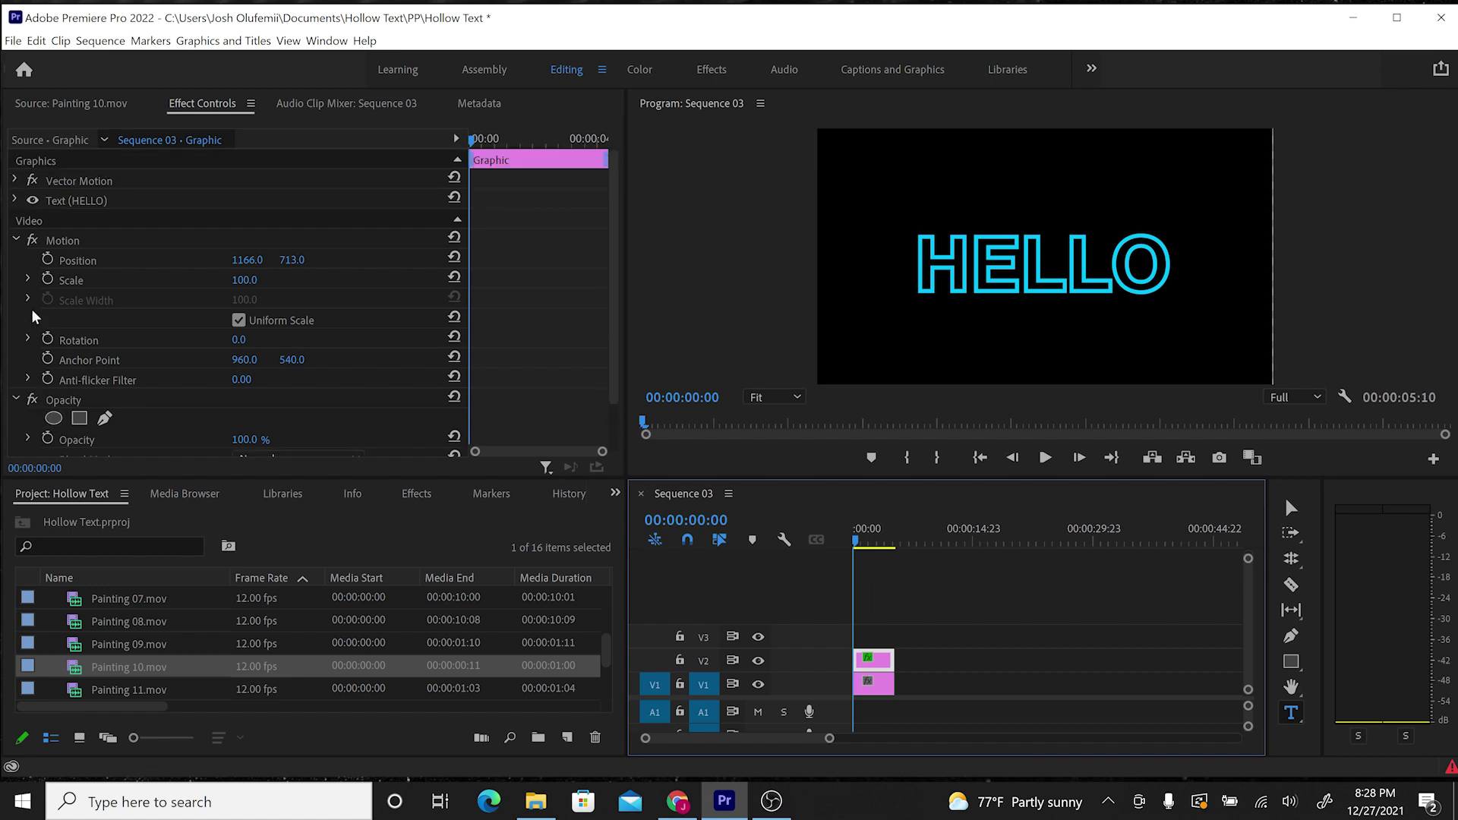
Select all of the HELLO text and change its Stroke colour from cyan to FFFFFF.
left_click(15, 200)
scroll(95, 445, "down", 3)
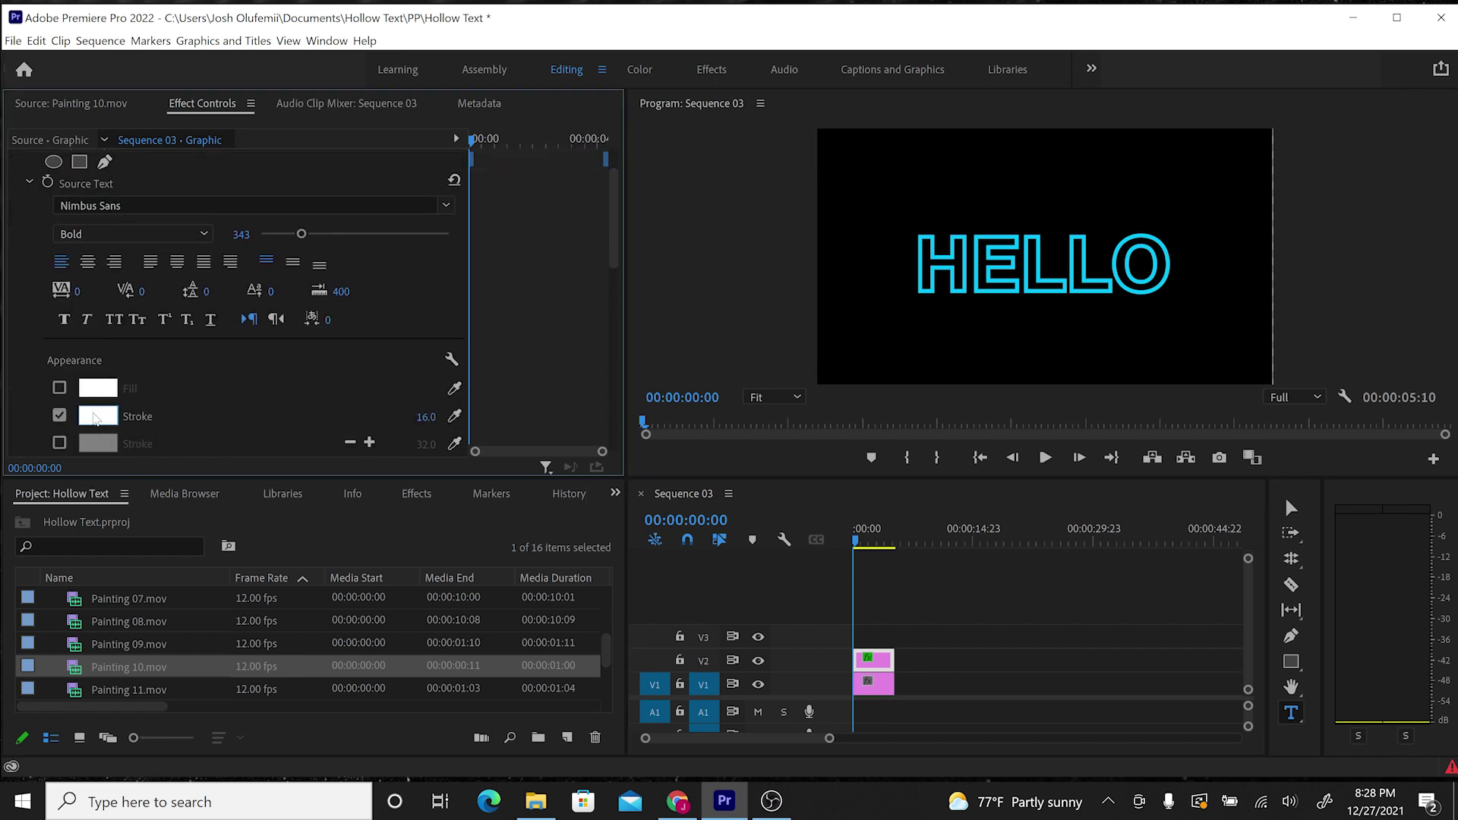
left_click(97, 419)
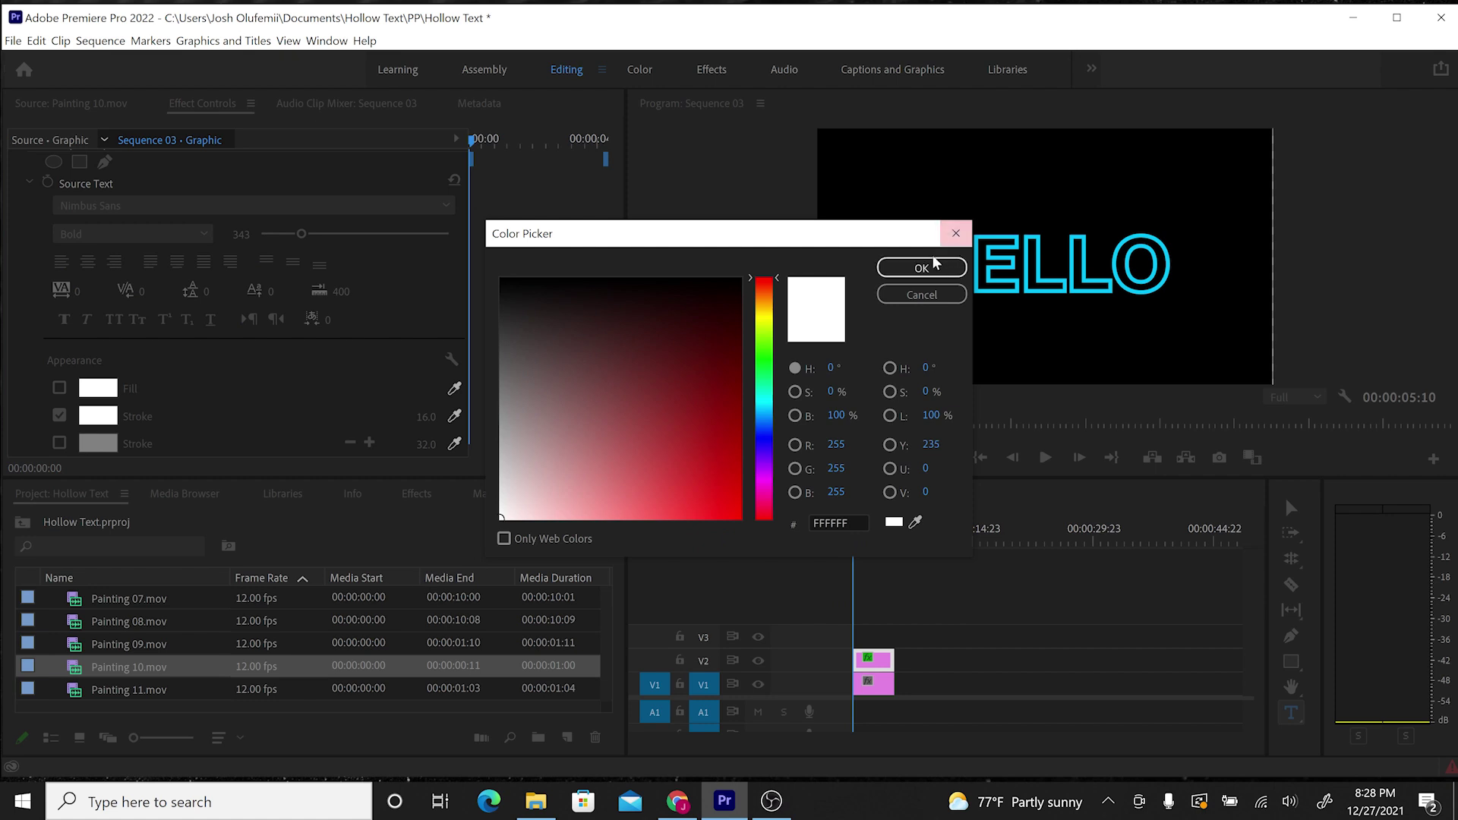
left_click(956, 233)
left_click_drag(917, 274, 1117, 274)
key("ctrl+a")
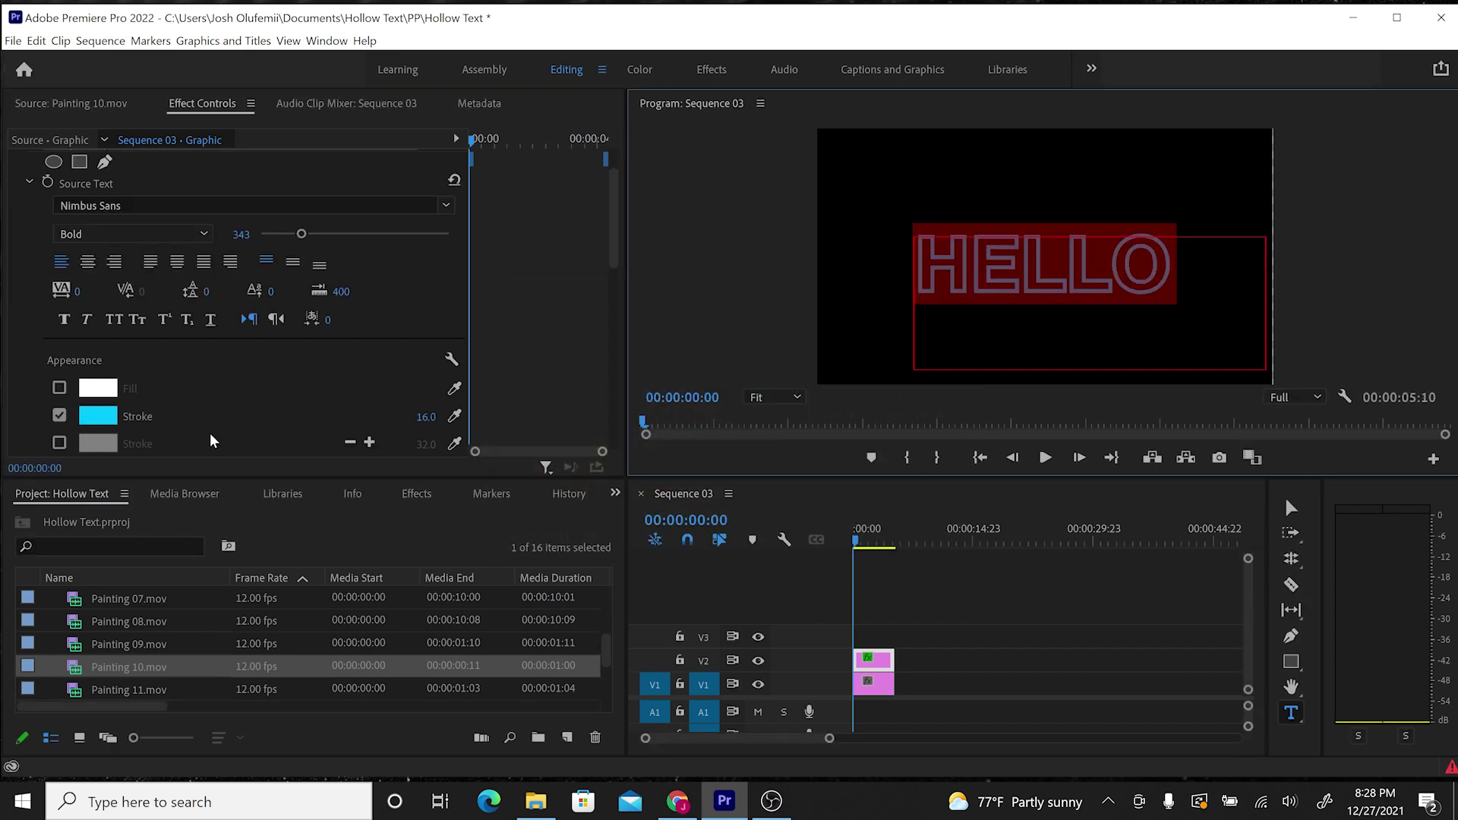
left_click(98, 416)
left_click(912, 262)
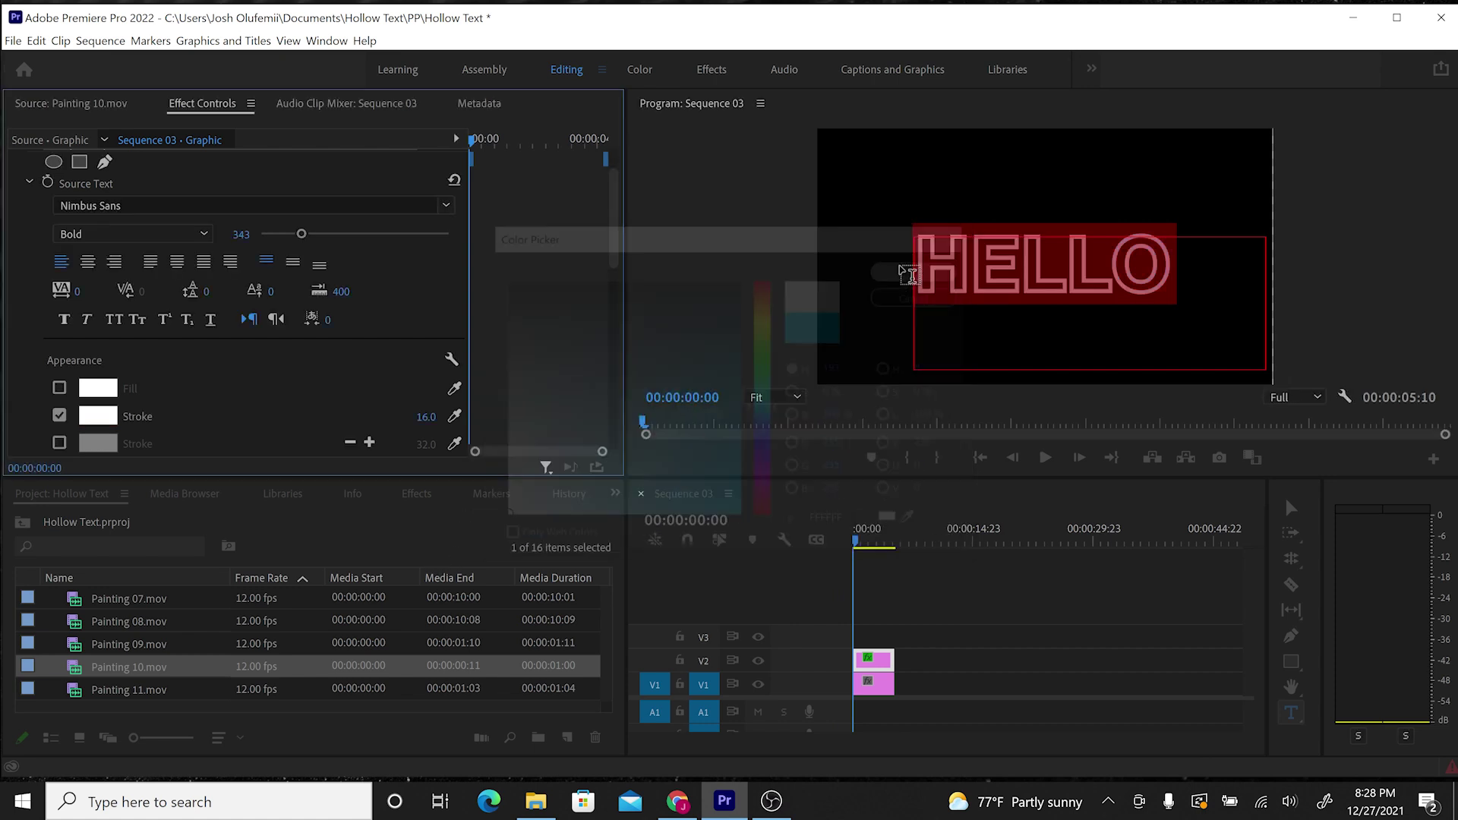
left_click(862, 540)
left_click(854, 582)
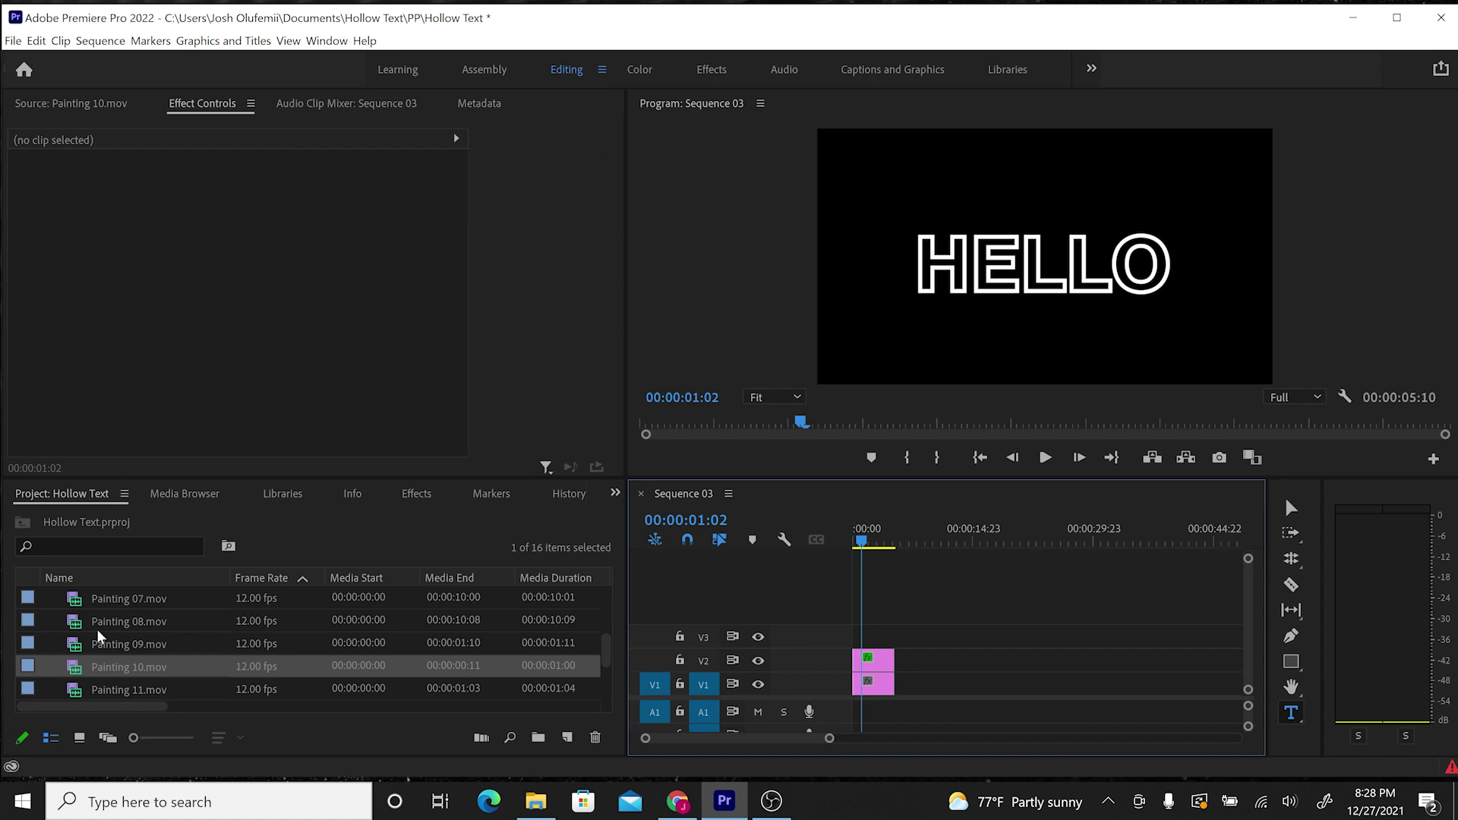
Compare Painting 01, 06 and 10, then place Painting 10.mov on V3 above HELLO.
scroll(47, 625, "up", 5)
double_click(73, 623)
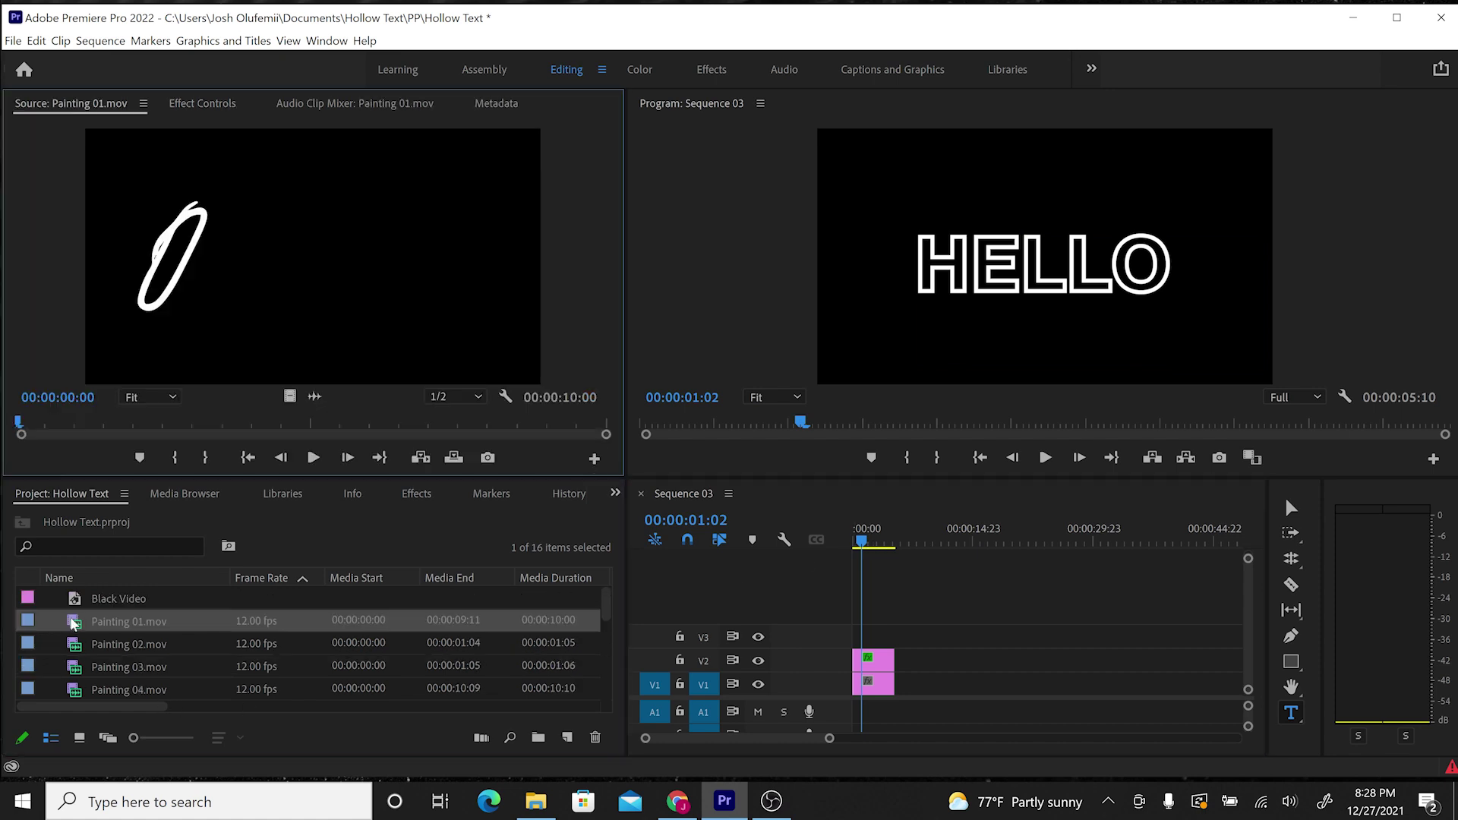
scroll(74, 622, "down", 2)
double_click(73, 629)
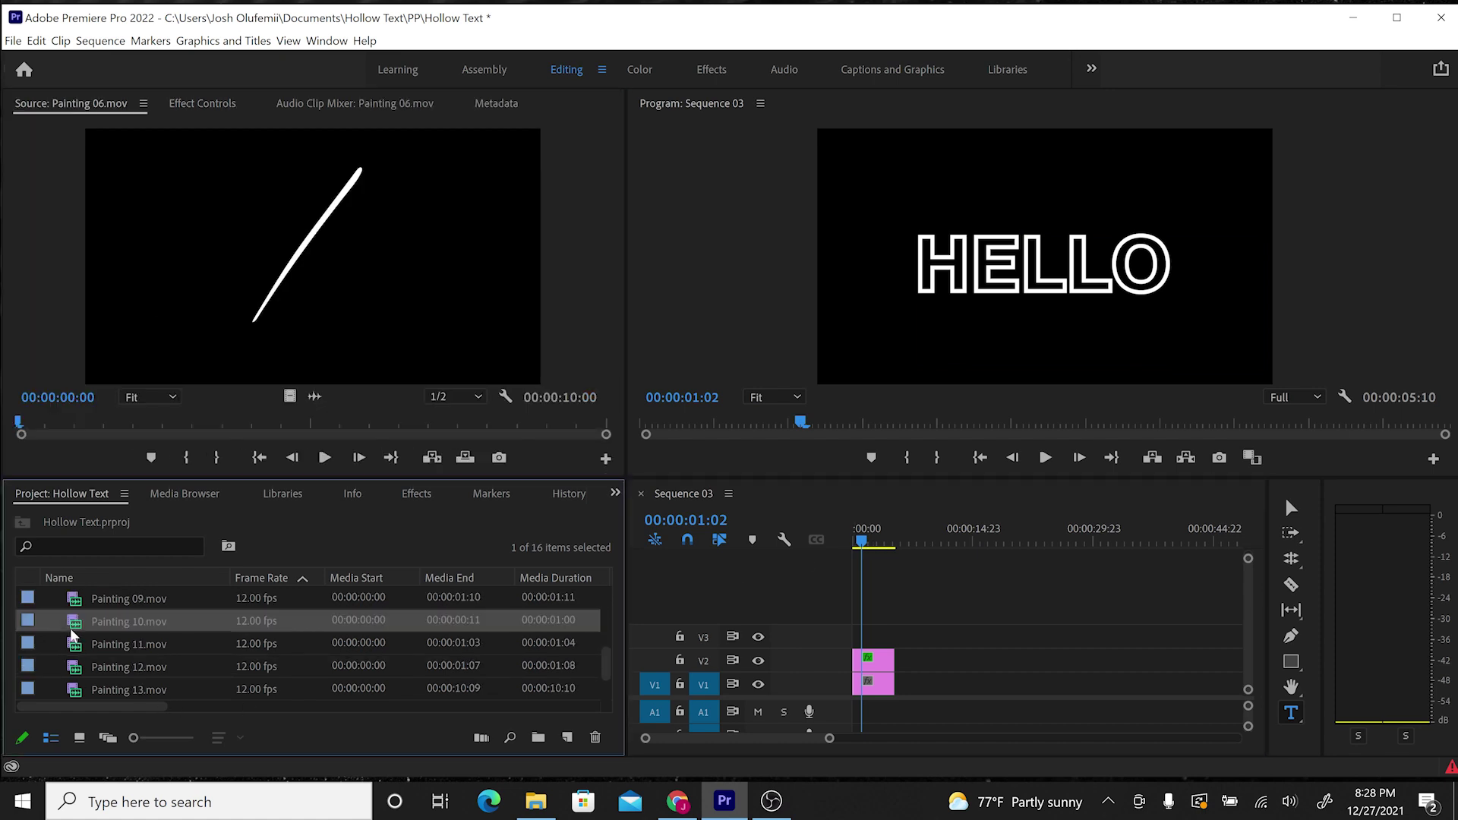
double_click(70, 628)
mouse_move(136, 422)
left_mouse_down()
mouse_move(399, 435)
mouse_move(84, 439)
mouse_move(580, 445)
mouse_move(80, 422)
mouse_move(560, 427)
mouse_move(108, 430)
mouse_move(384, 425)
mouse_move(94, 408)
mouse_move(521, 397)
mouse_move(235, 415)
mouse_move(897, 658)
mouse_move(867, 636)
left_mouse_up()
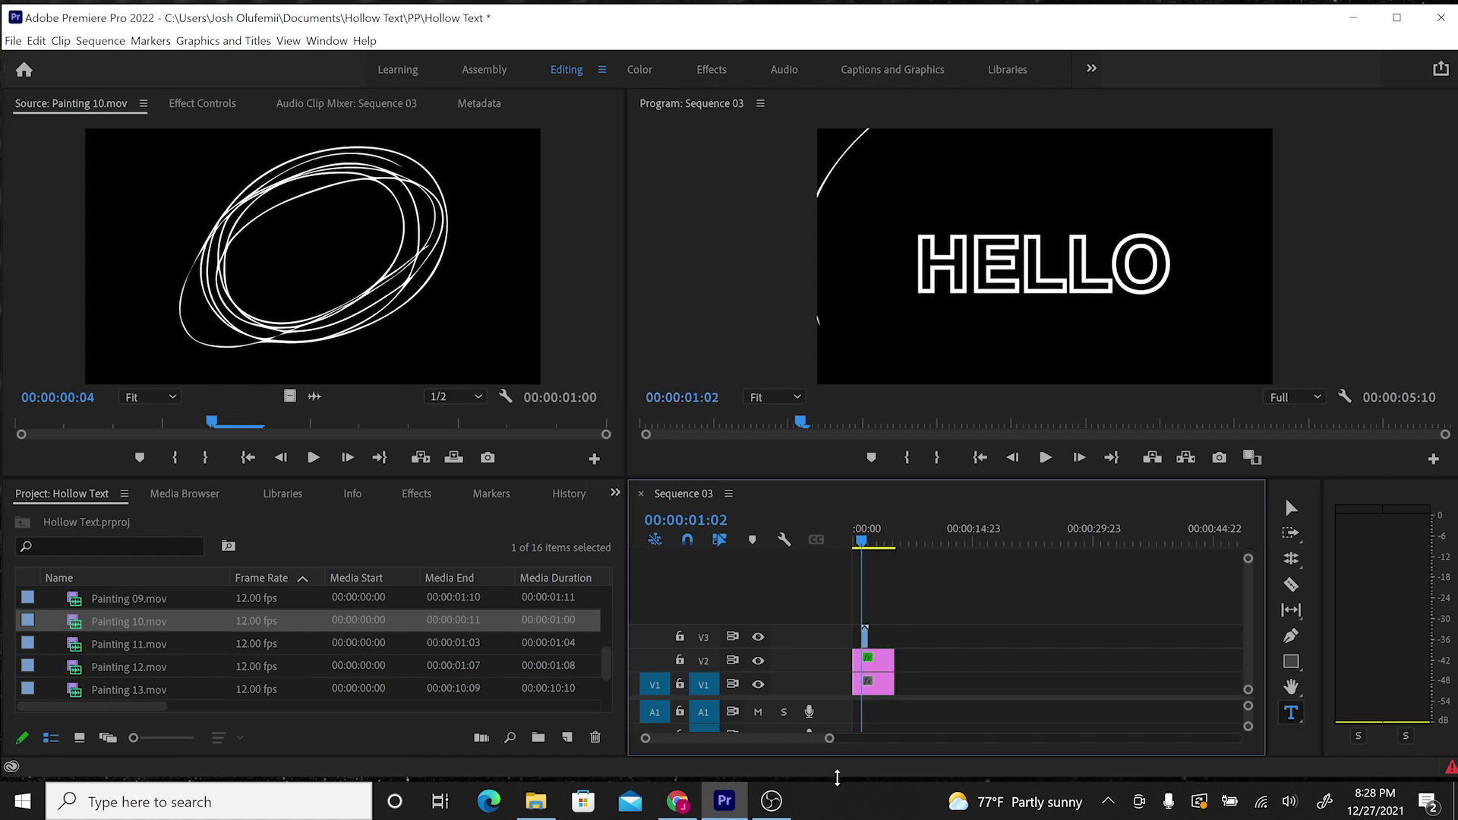
Slide the Painting 10 clip earlier on V3 to around 00:00:02:18, checking timing with playback.
left_click_drag(831, 746, 726, 741)
left_click_drag(904, 540, 987, 541)
left_click_drag(934, 638, 1094, 641)
mouse_move(1048, 540)
left_mouse_down()
mouse_move(1116, 542)
mouse_move(1067, 544)
left_mouse_up()
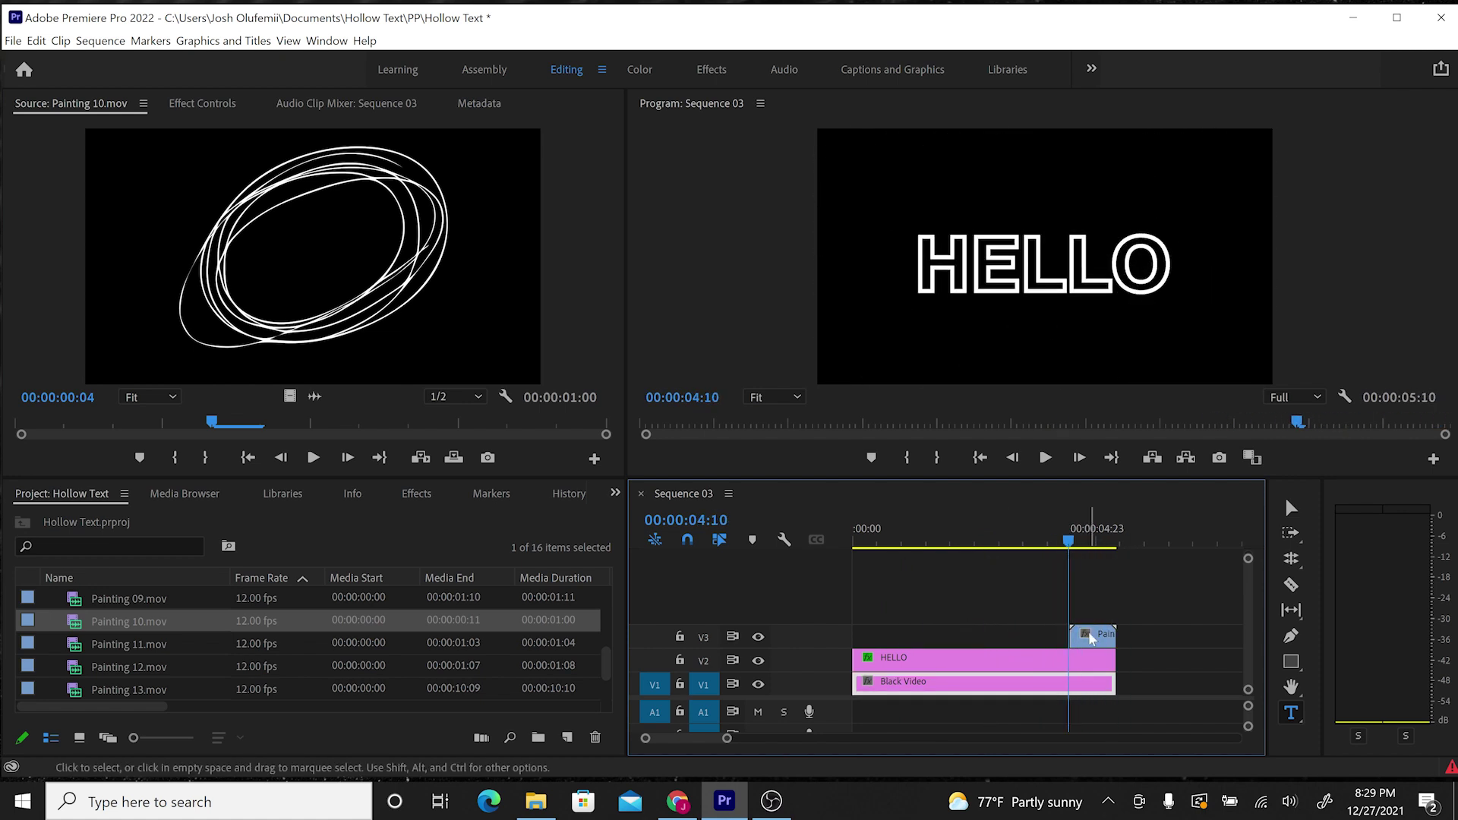
left_click_drag(1093, 638, 1070, 638)
left_click(1030, 539)
key("space")
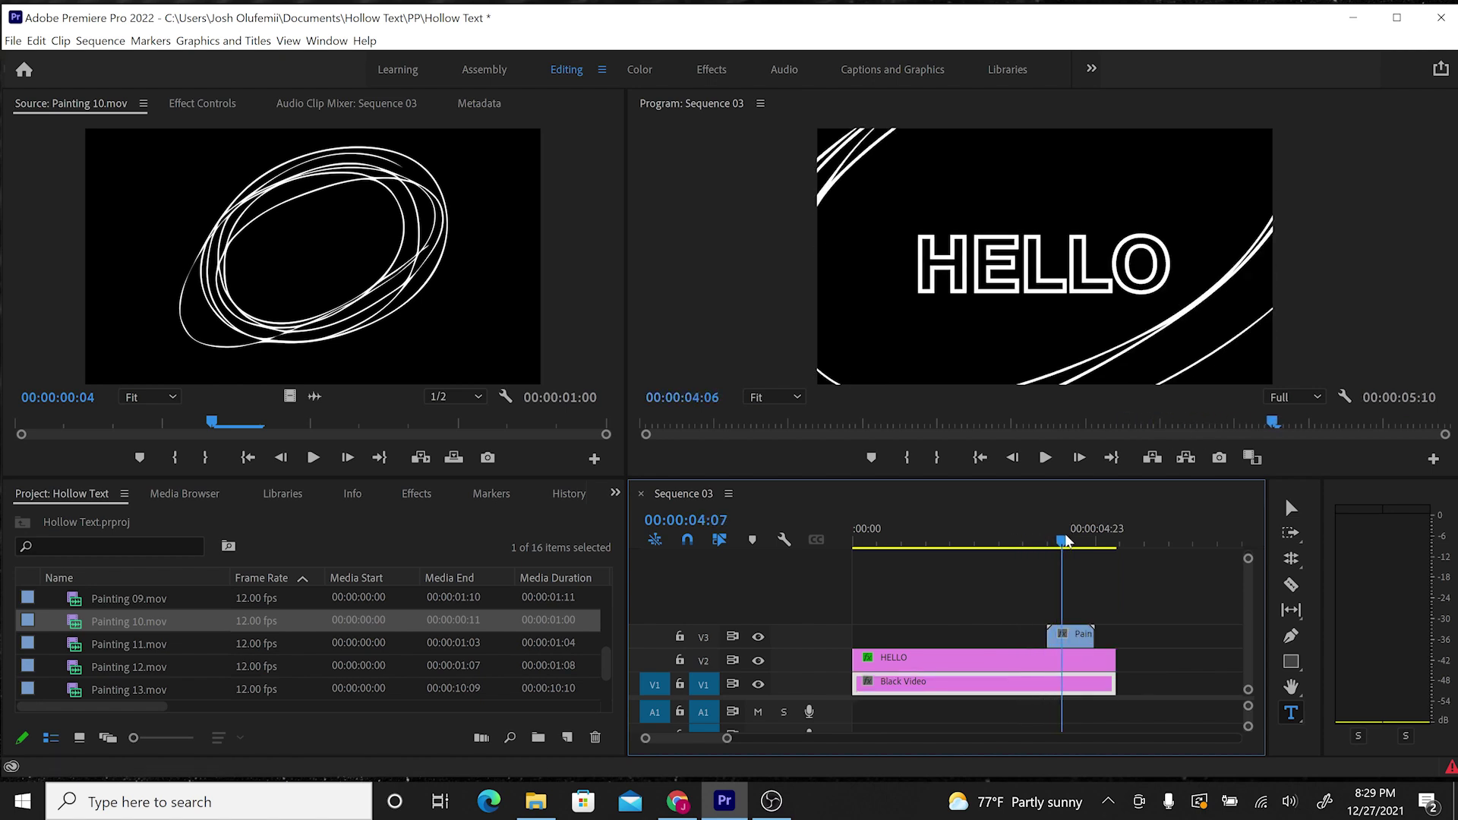
left_click_drag(1063, 637, 979, 636)
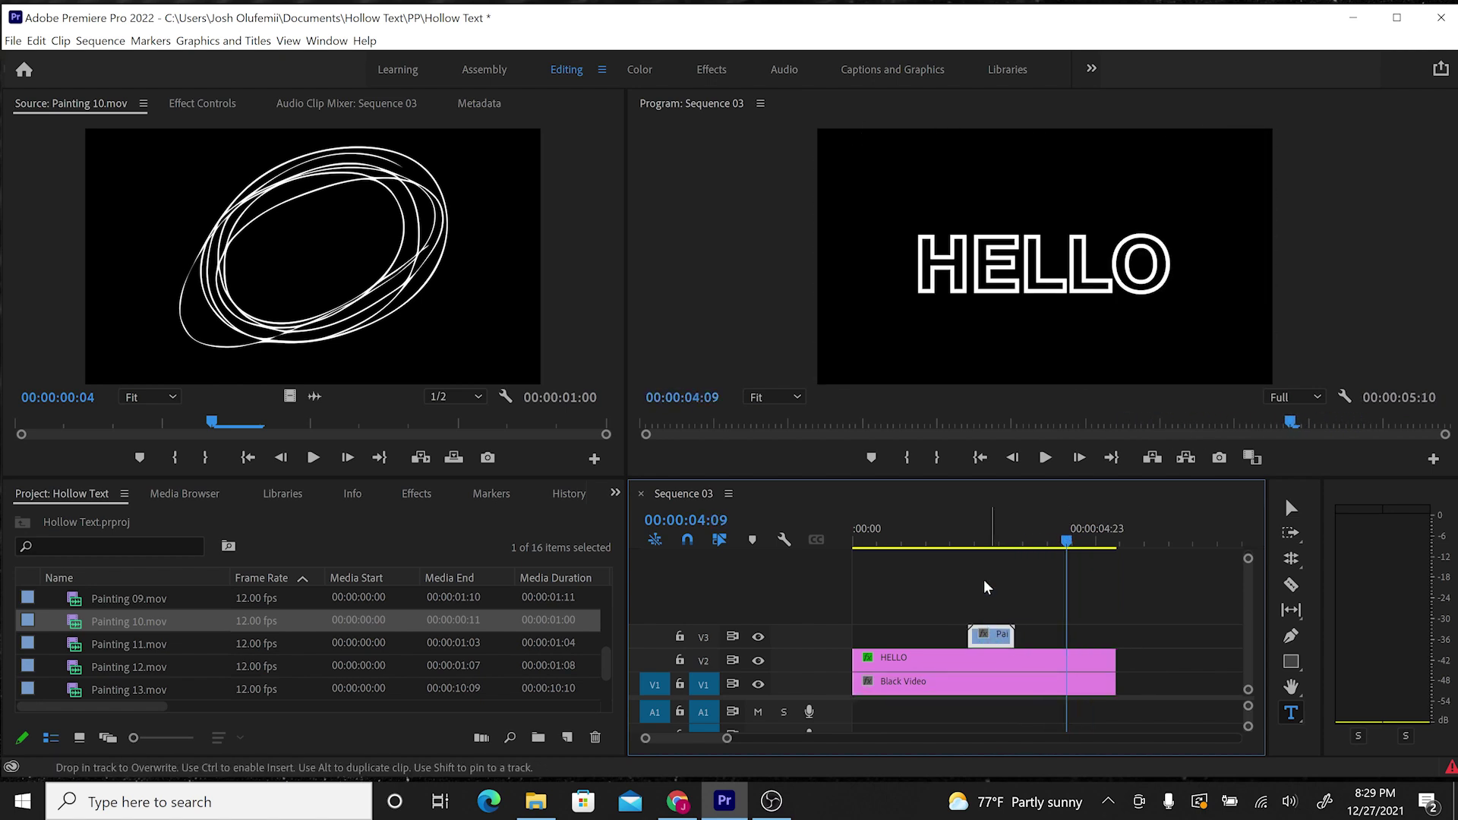
mouse_move(962, 540)
left_mouse_down()
mouse_move(1010, 540)
mouse_move(955, 542)
mouse_move(987, 542)
left_mouse_up()
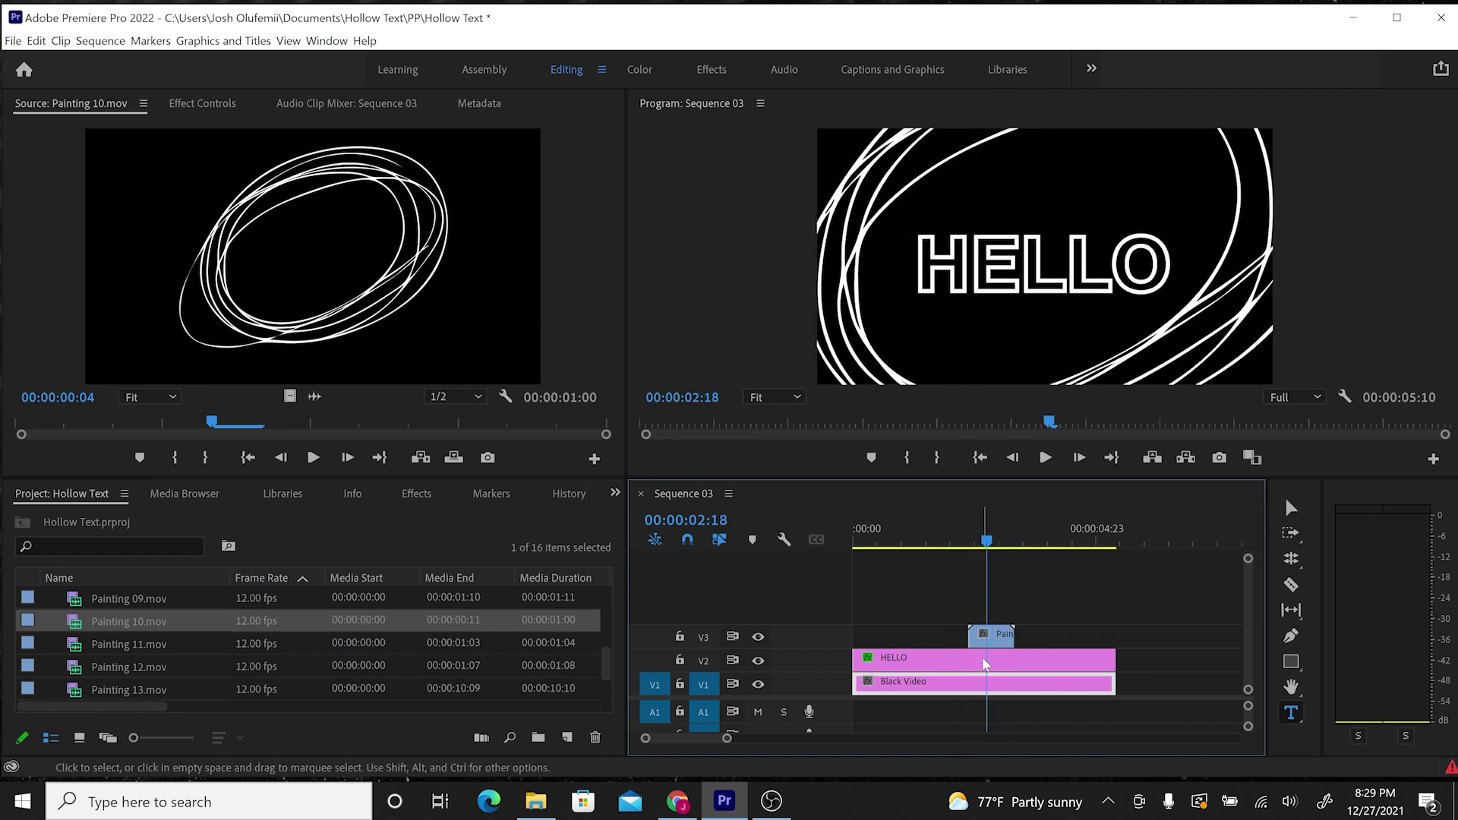
left_click(955, 659)
Add an ellipse Opacity mask to HELLO and stretch it around the whole word.
left_click(192, 103)
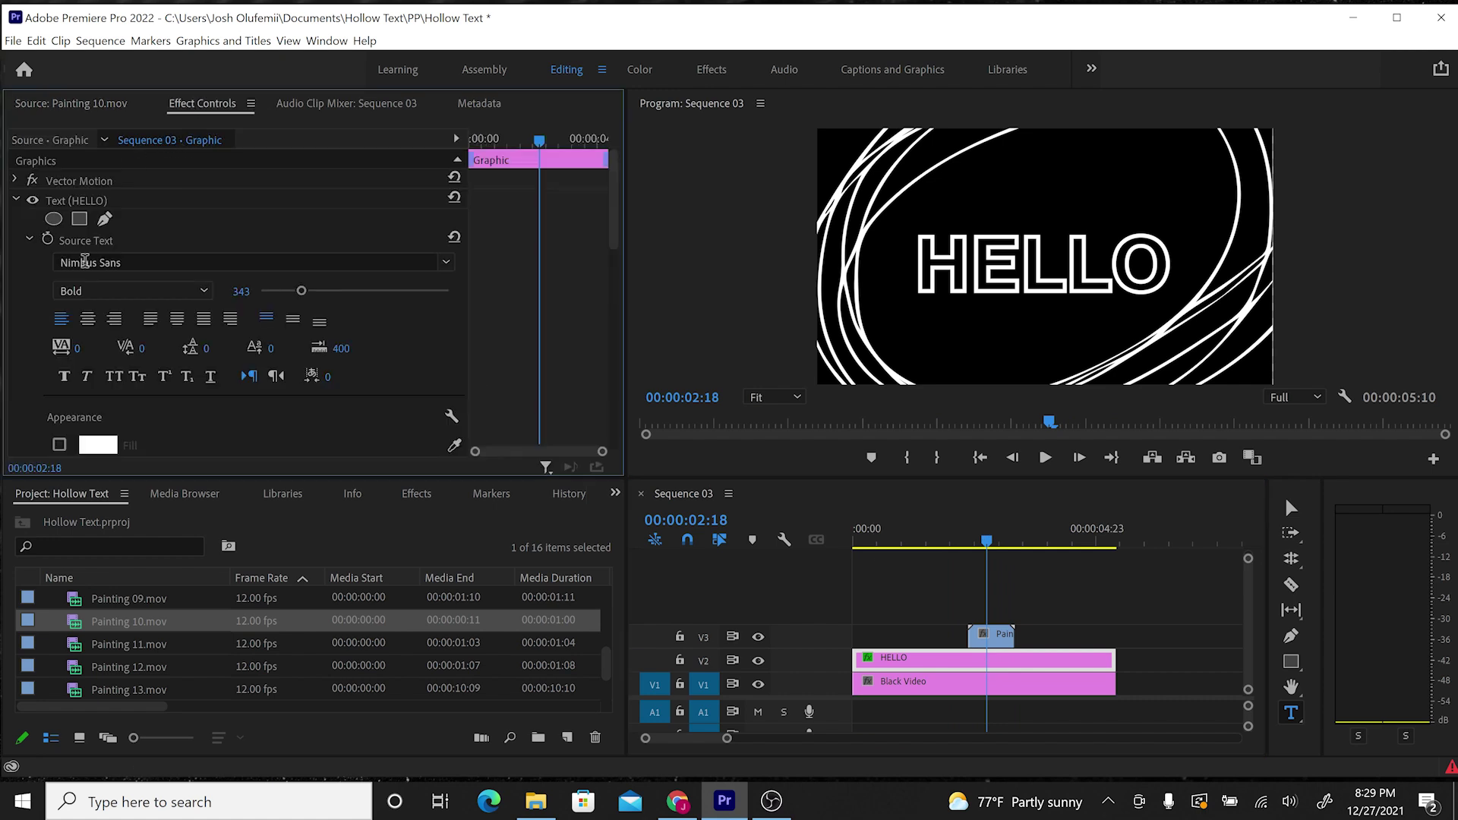
left_click(16, 200)
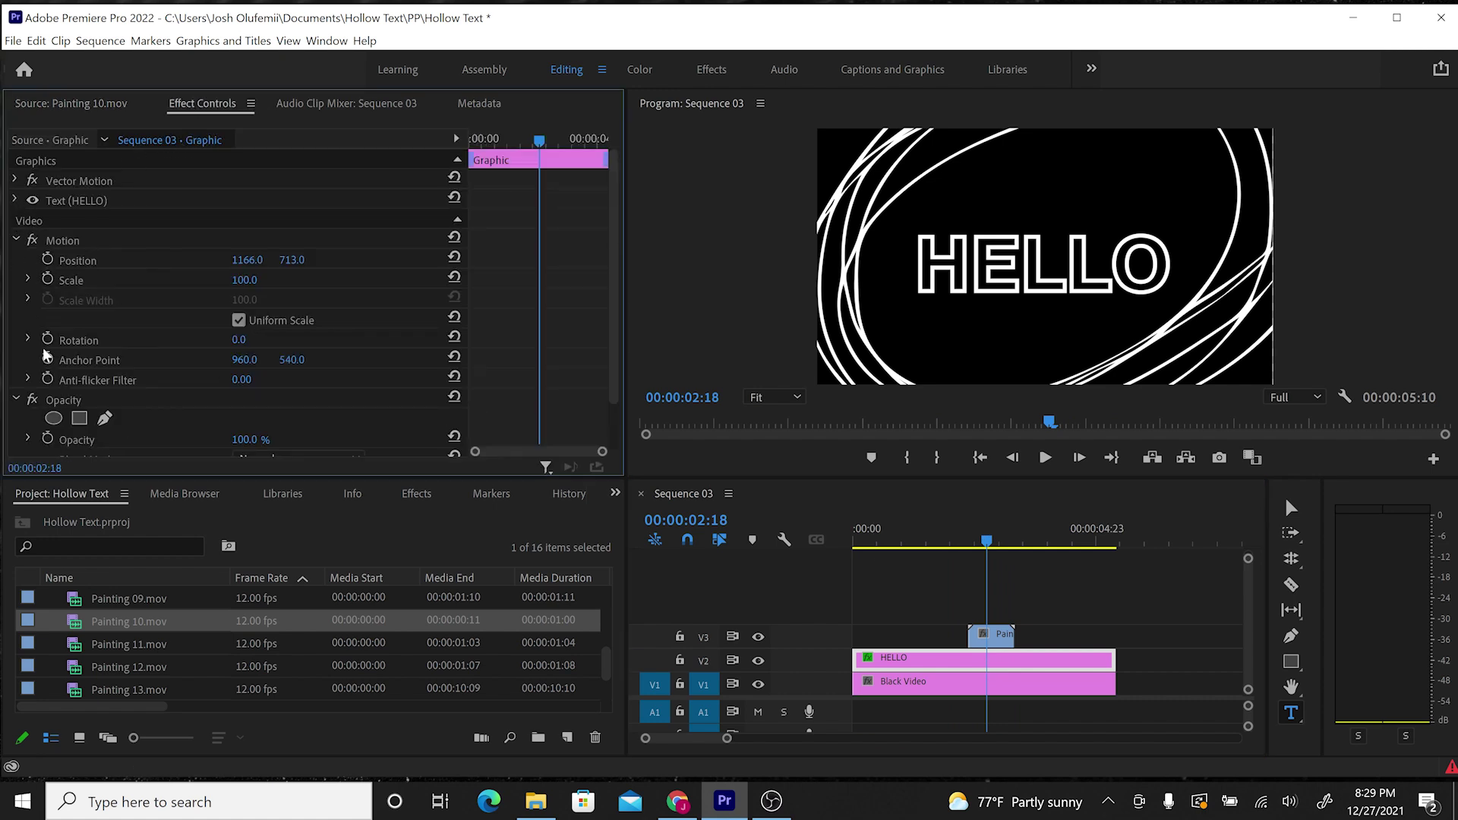
scroll(47, 355, "down", 2)
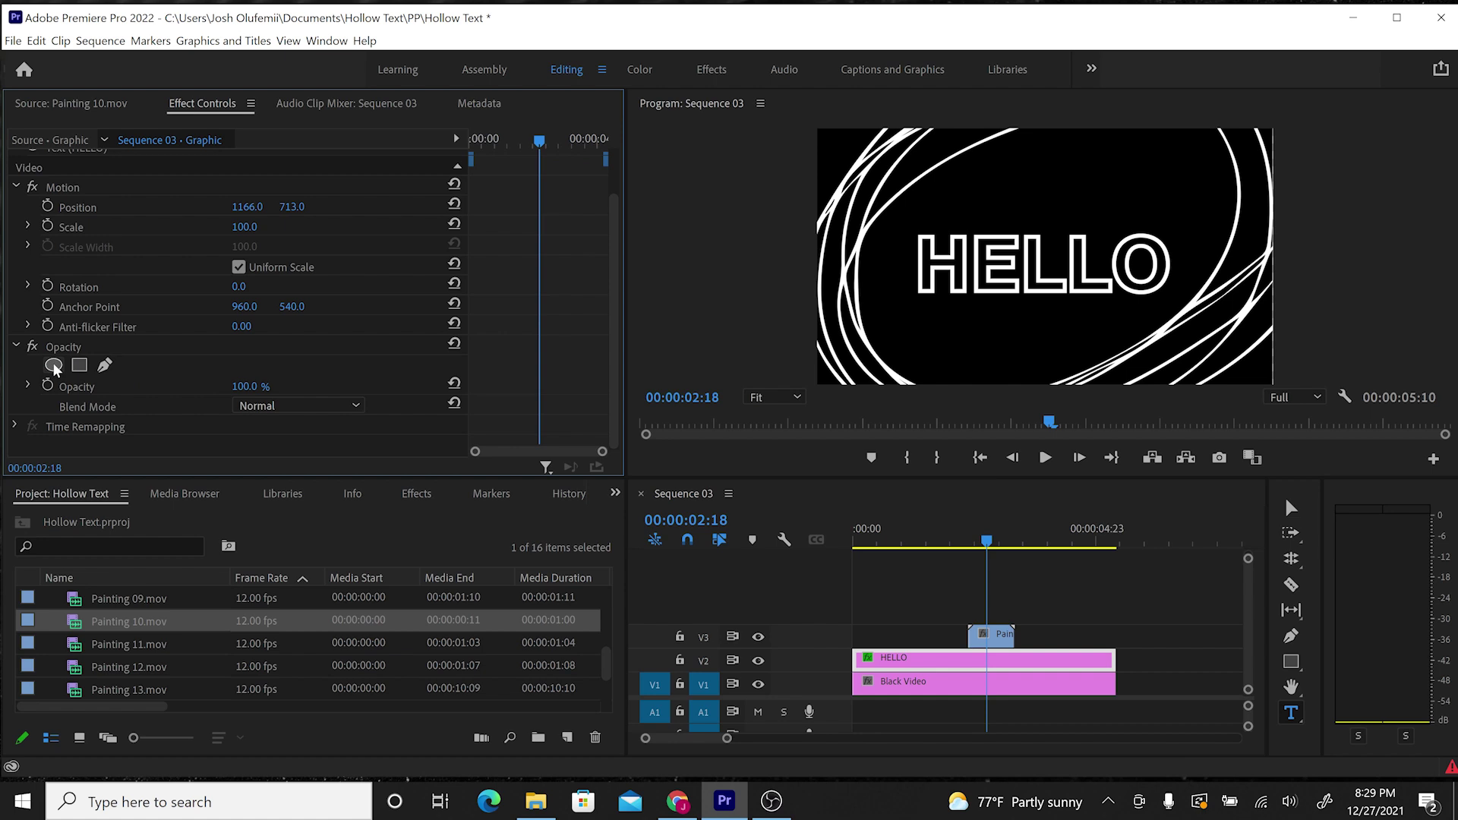
left_click(53, 365)
left_click_drag(1037, 298, 883, 298)
left_click_drag(1015, 231, 1006, 187)
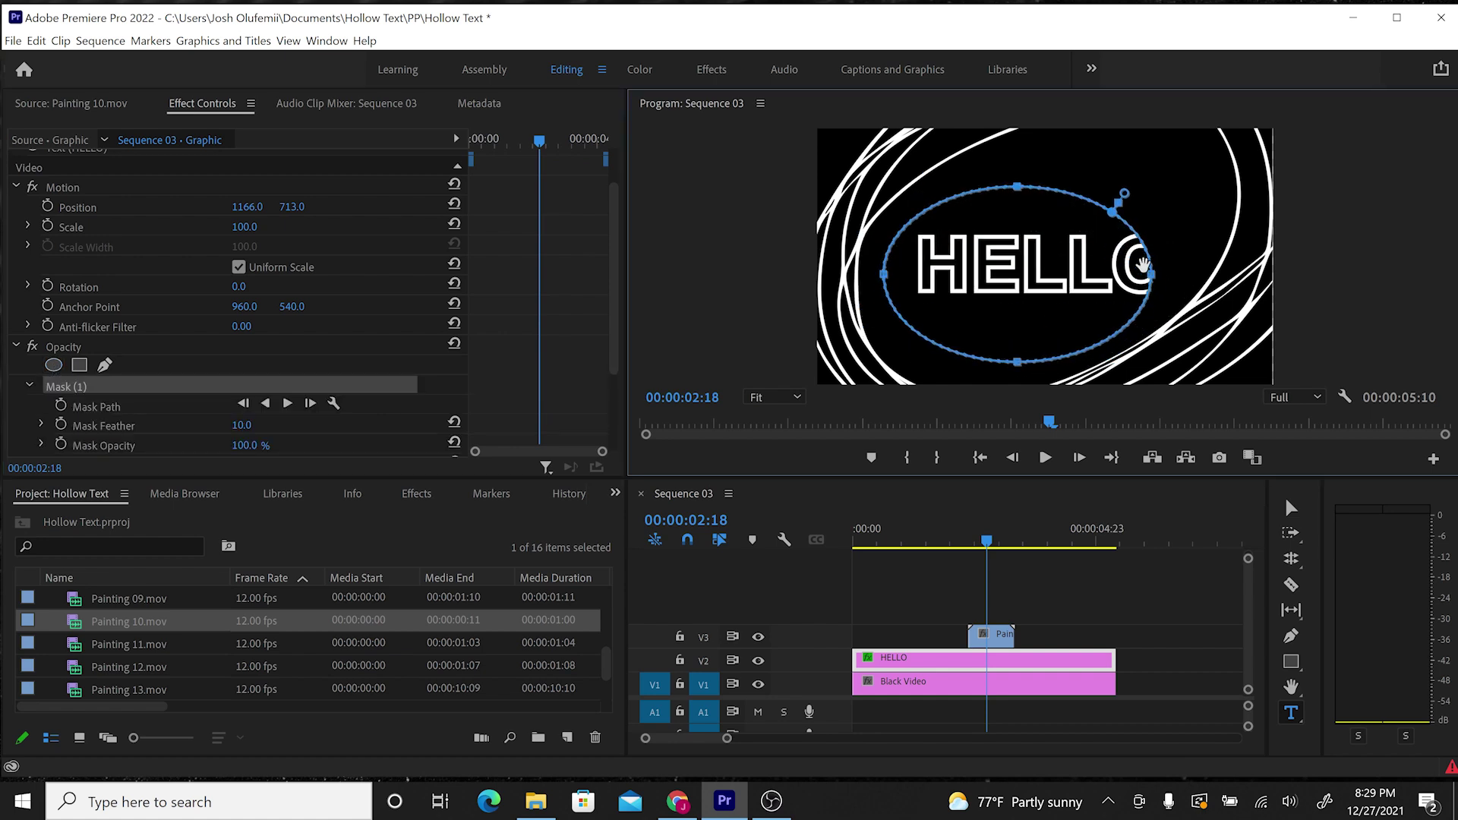
left_click_drag(1143, 266, 1213, 273)
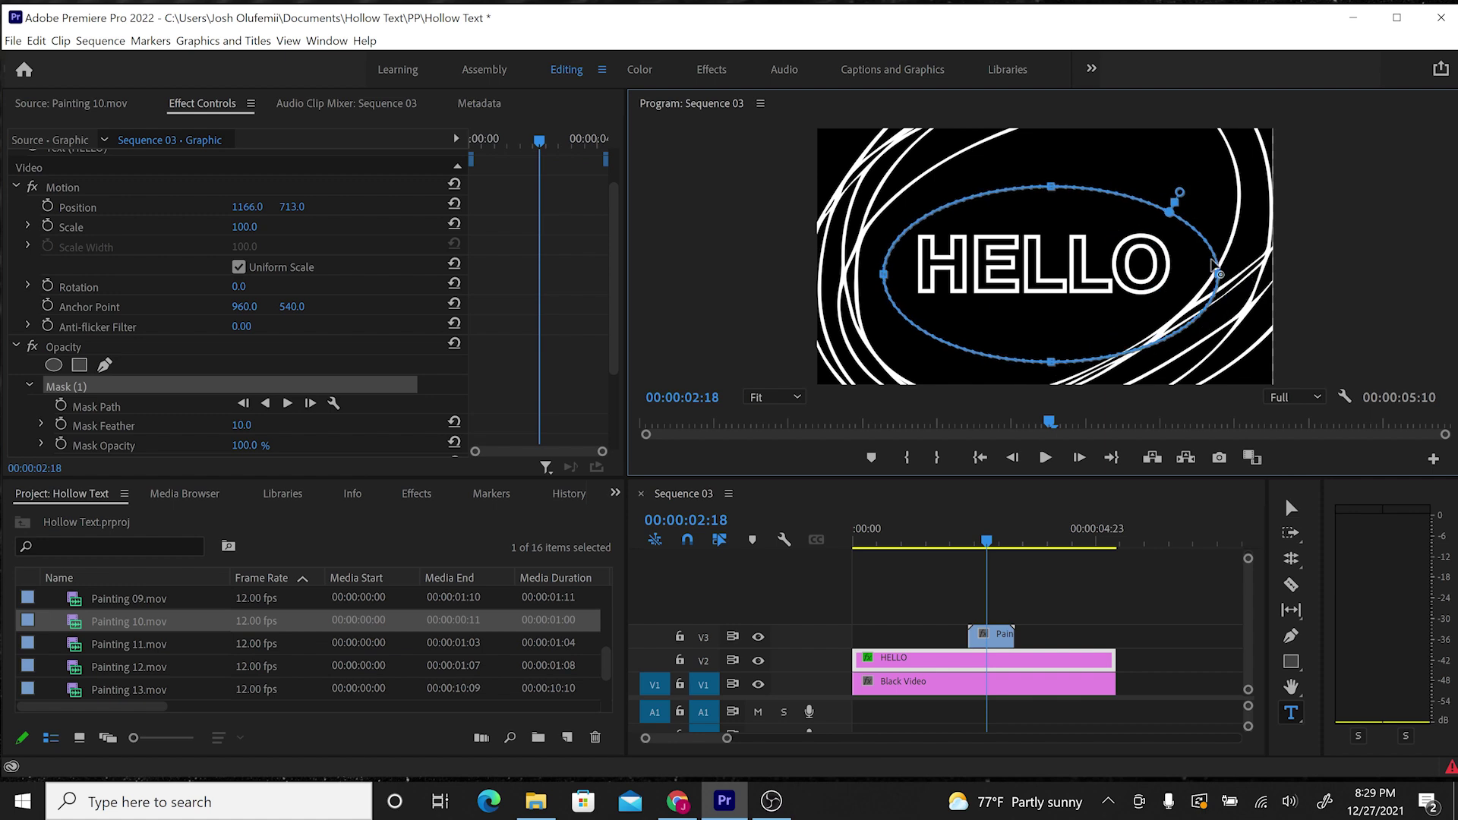
Keyframe Mask Path at 02:18 and shrink the mask to a thin sliver by 03:07.
left_click(61, 407)
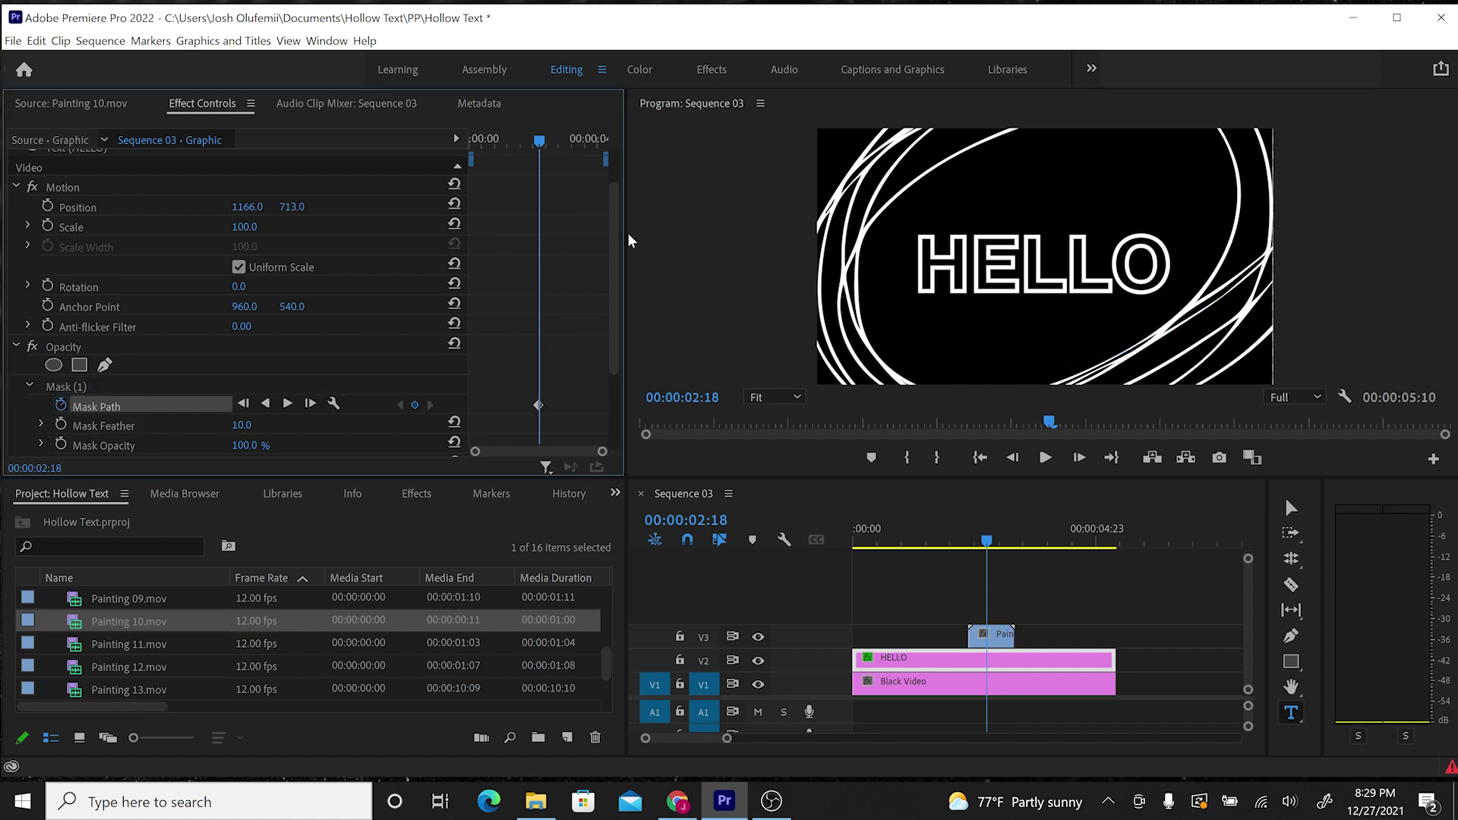
left_click_drag(541, 139, 554, 149)
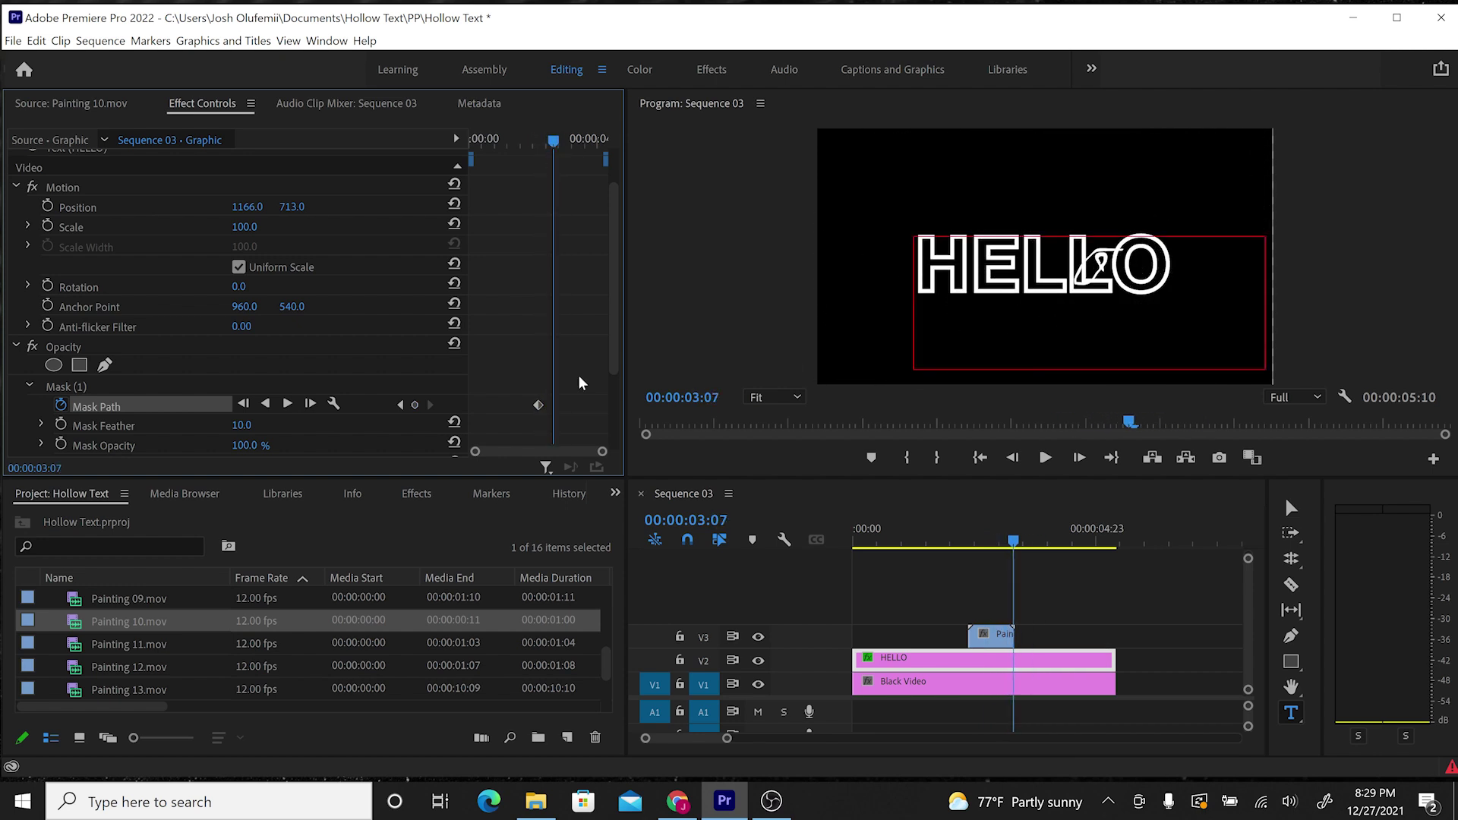
left_click(416, 405)
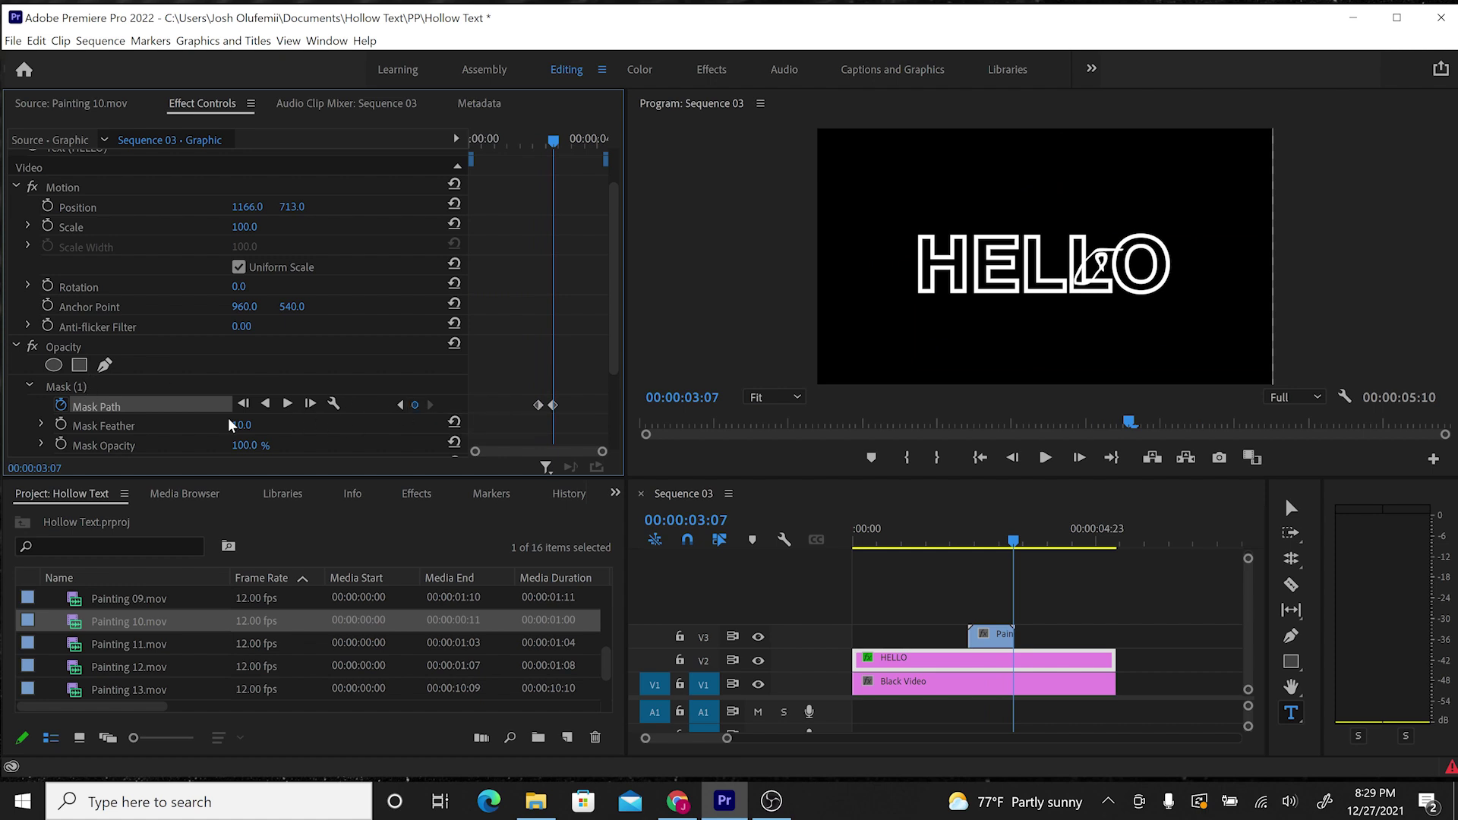
left_click(79, 388)
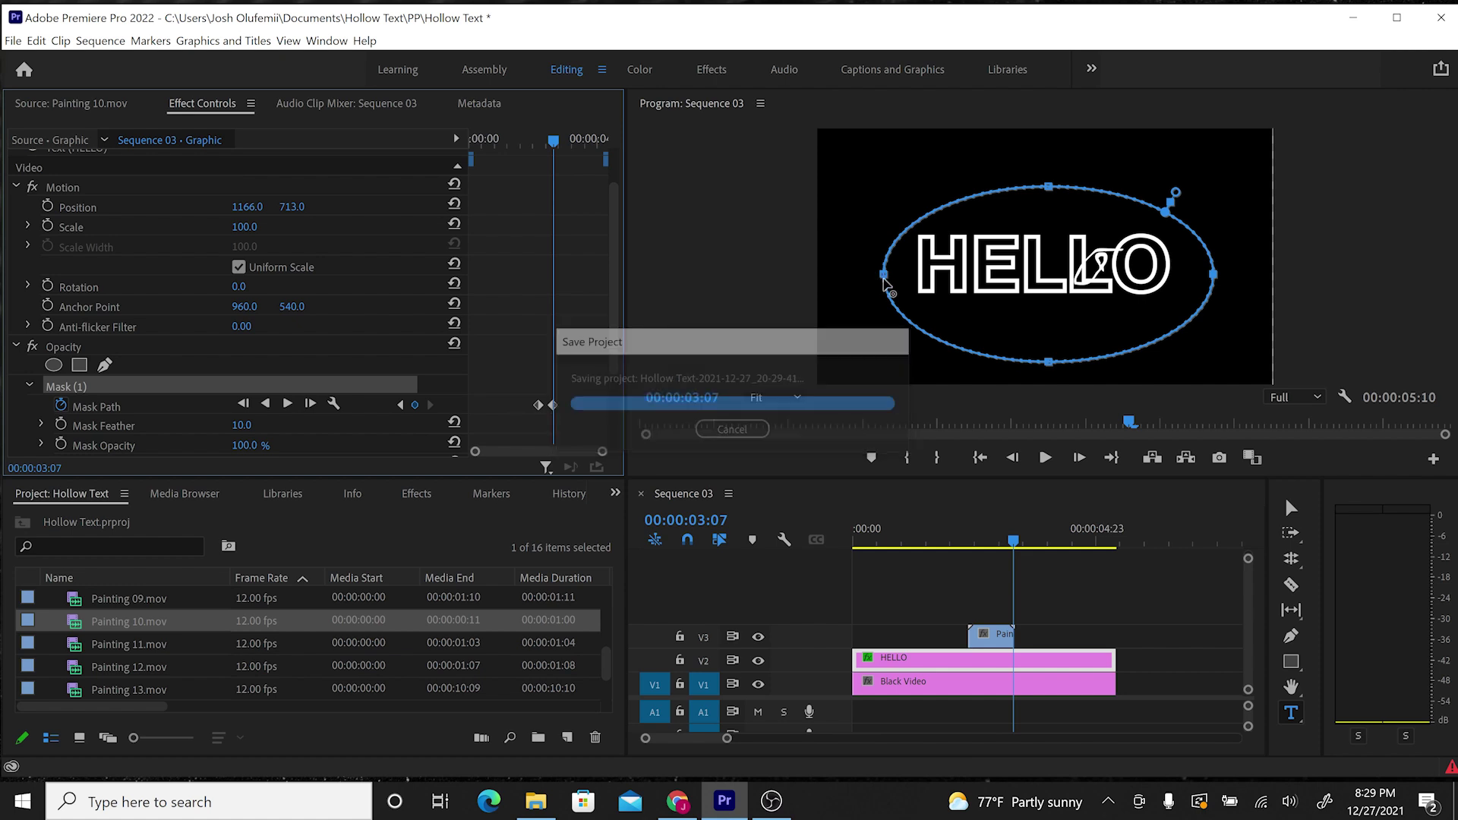
left_click_drag(884, 280, 1089, 278)
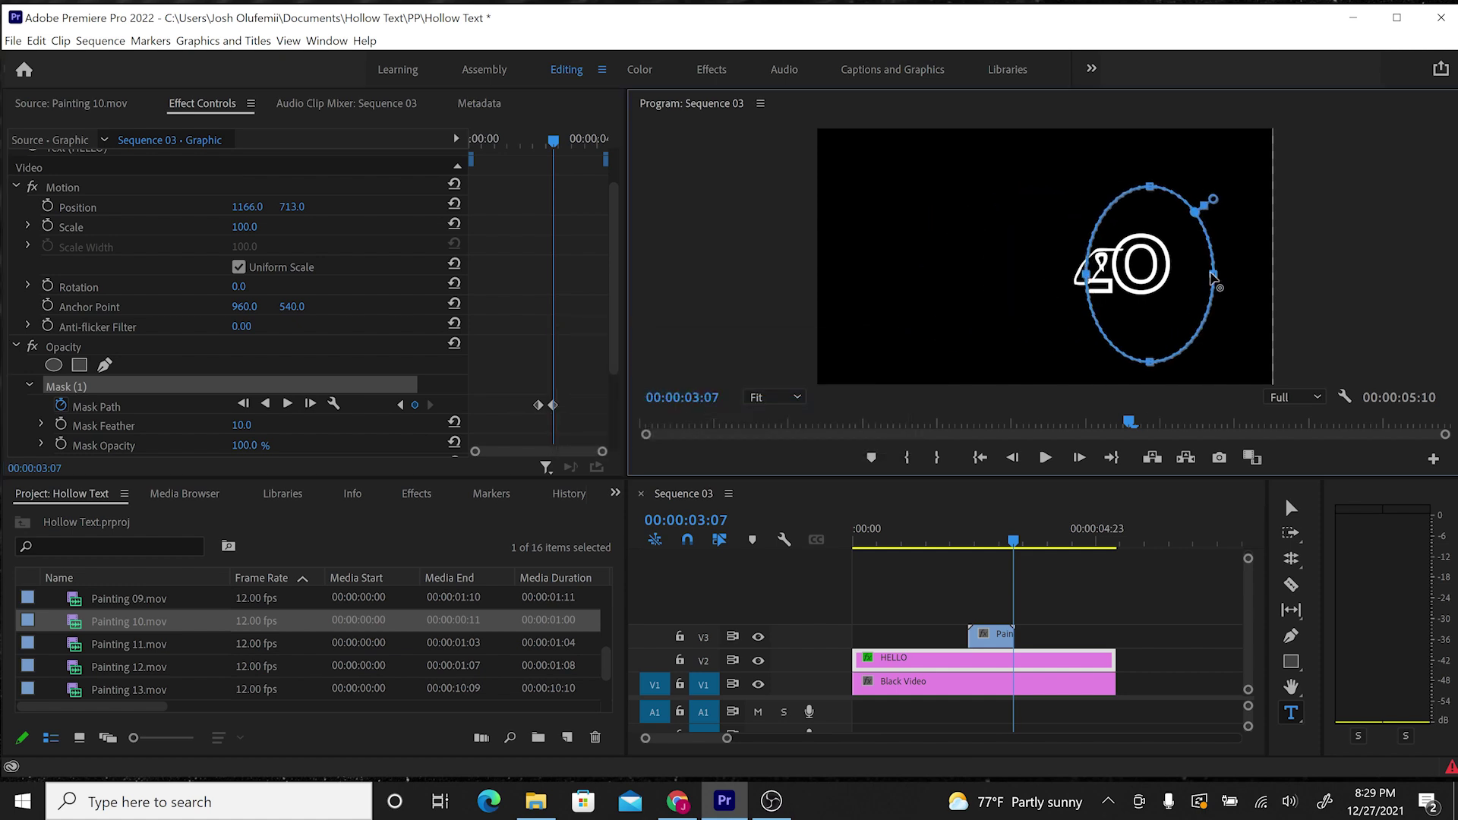
left_click_drag(1214, 280, 1103, 268)
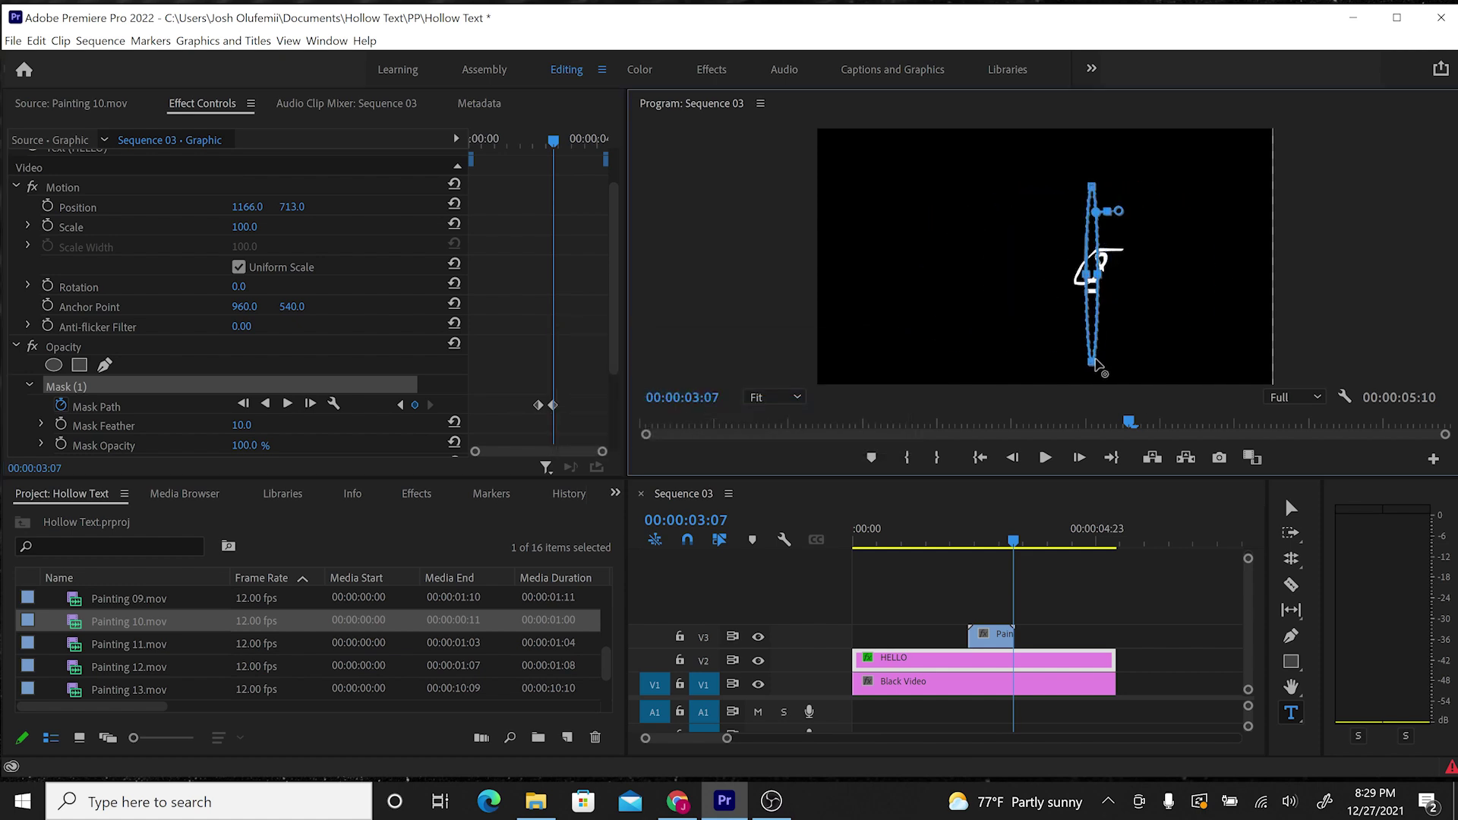
left_click_drag(1096, 361, 1101, 281)
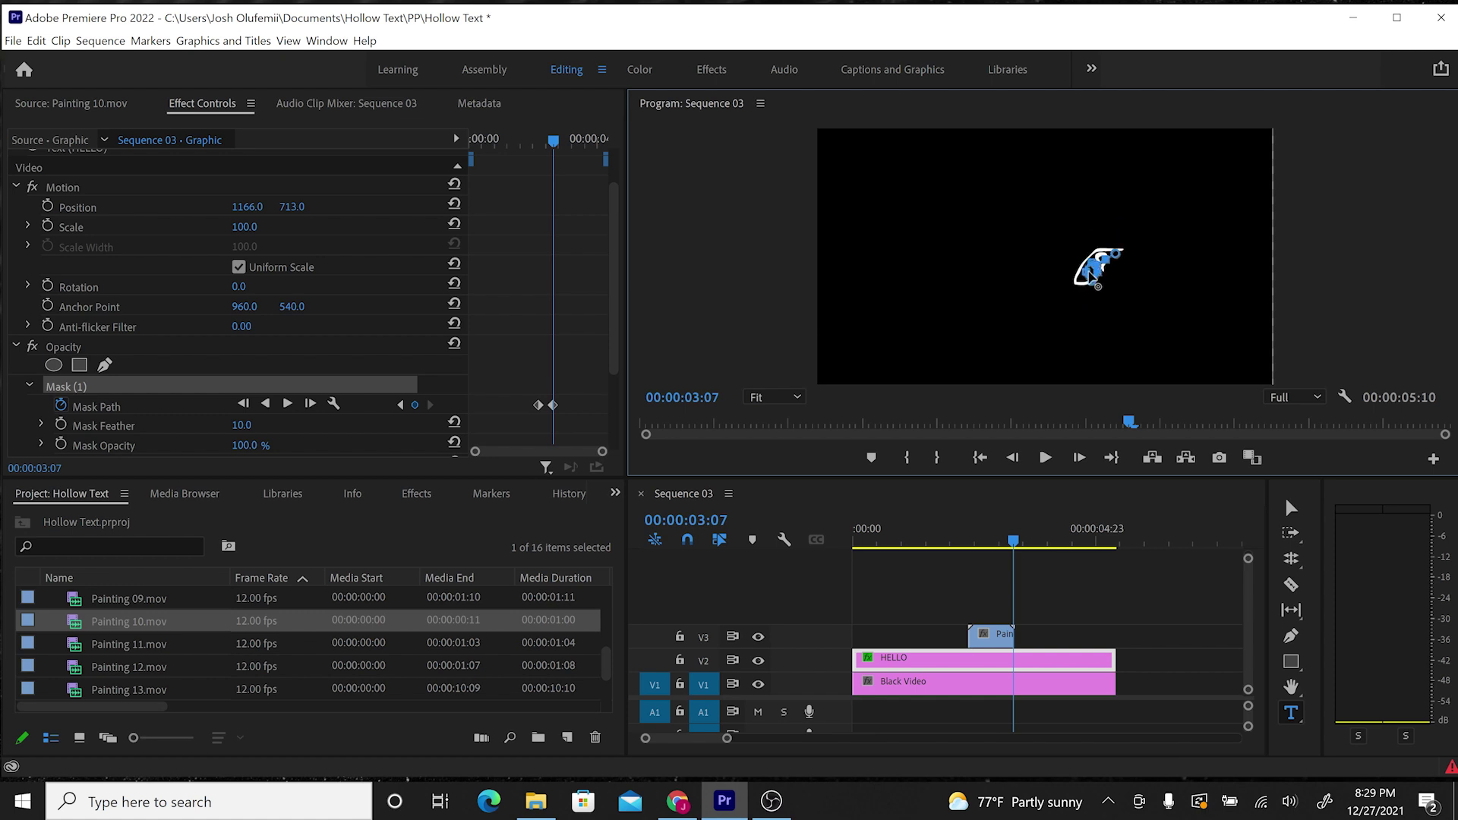
left_click_drag(1018, 546, 949, 541)
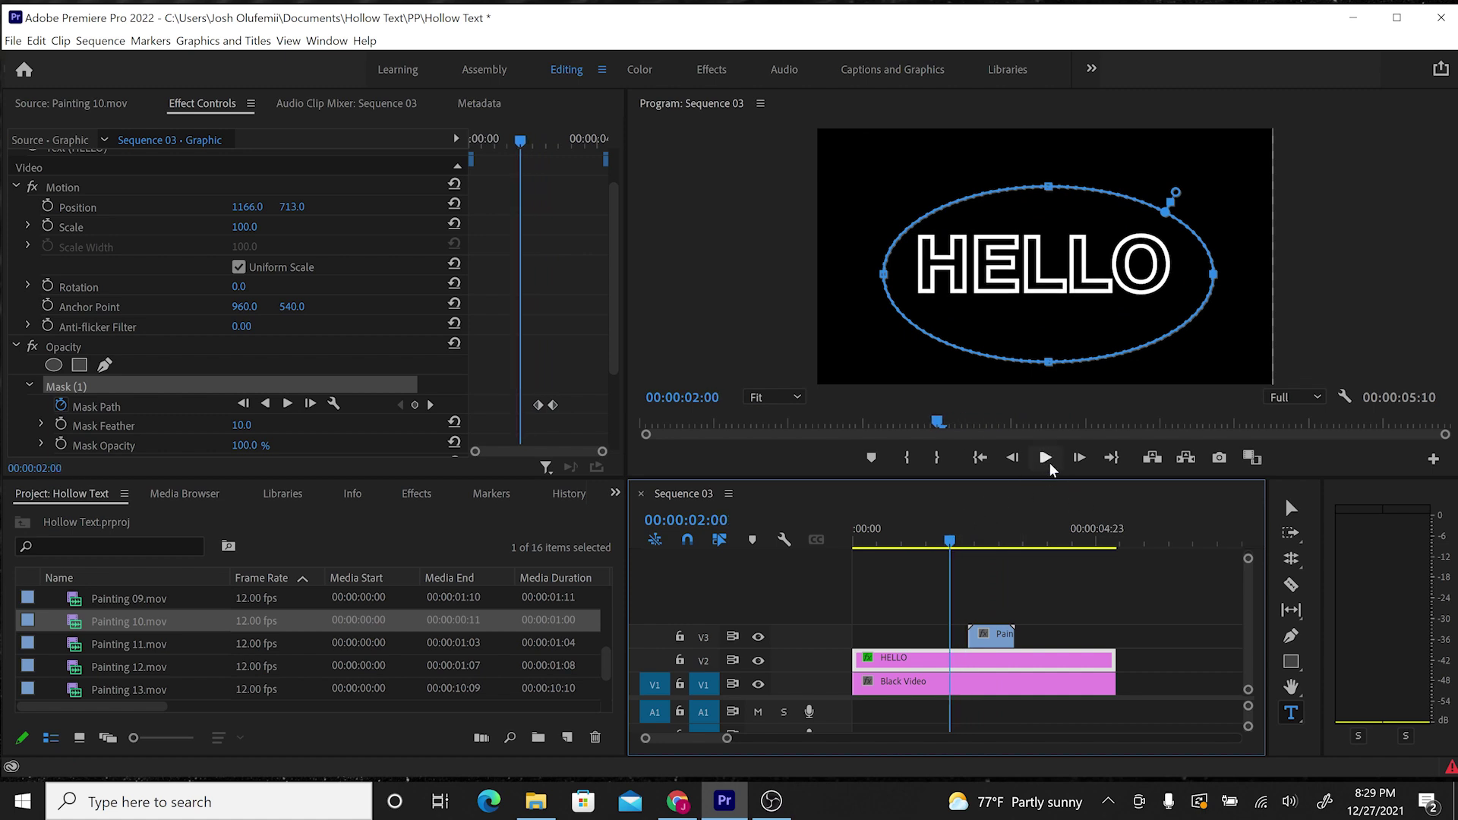
left_click(1048, 462)
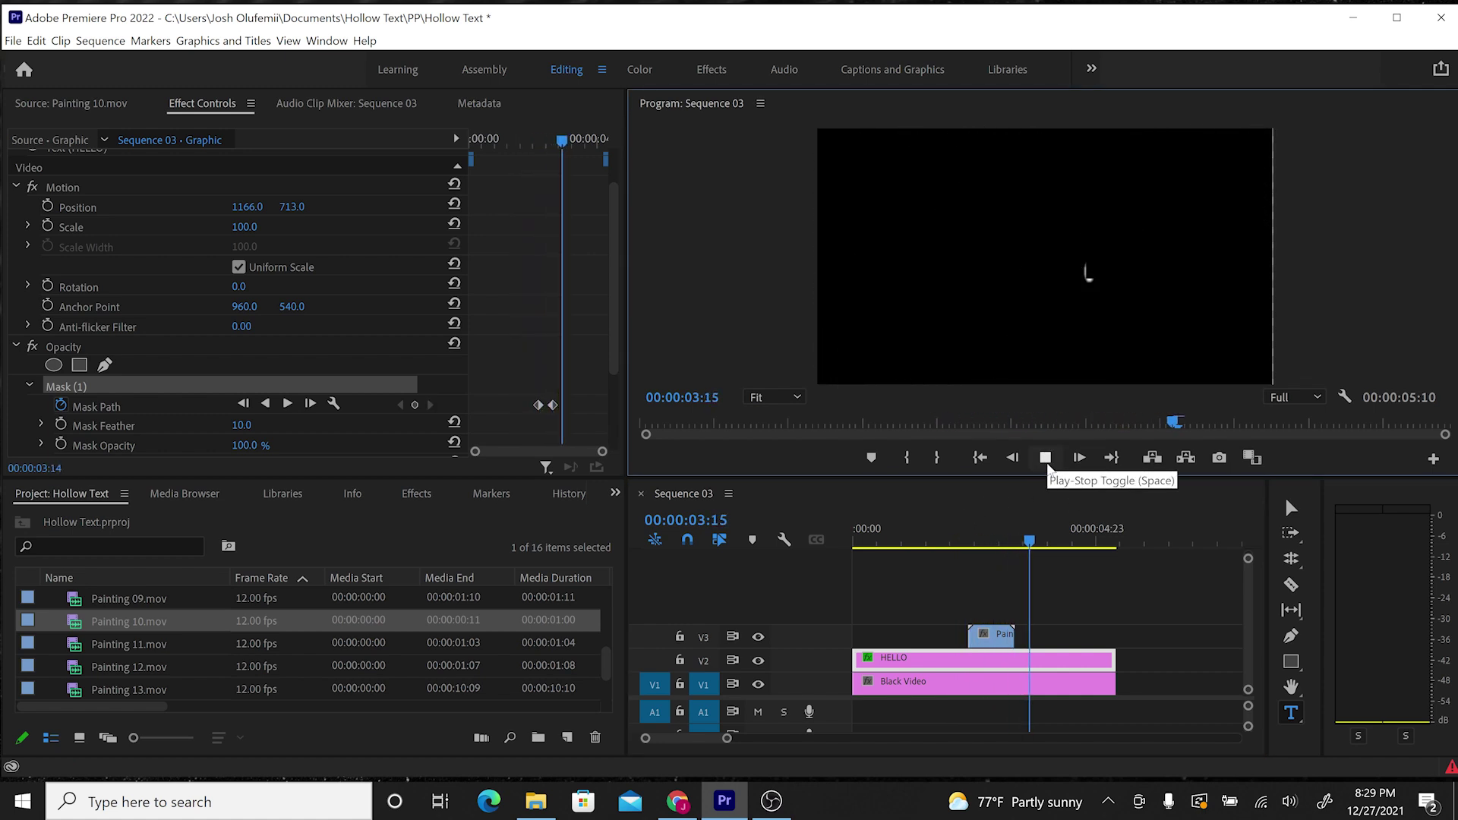
left_click(1009, 682)
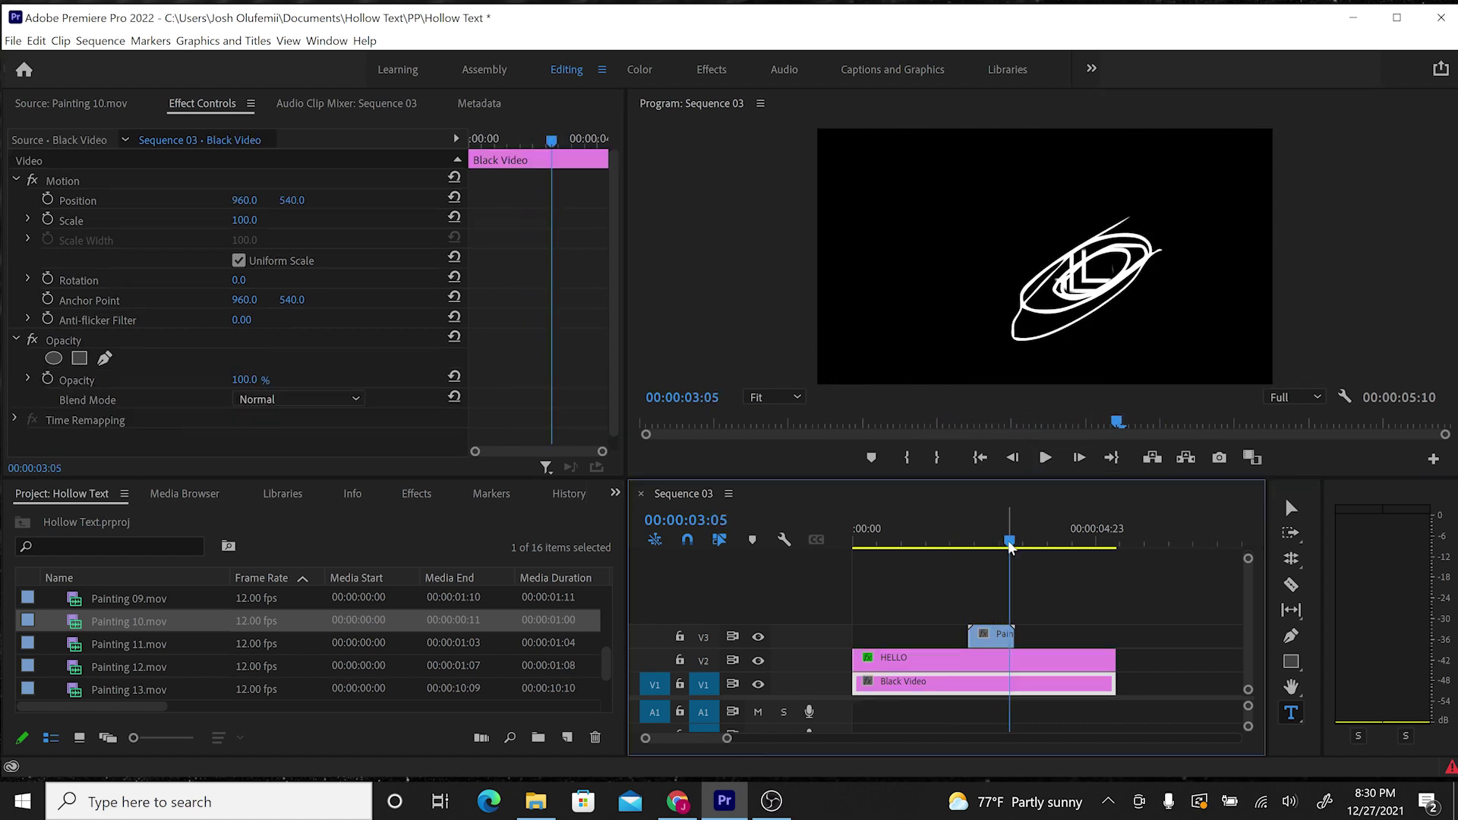
left_click(1002, 641)
scroll(194, 336, "down", 1)
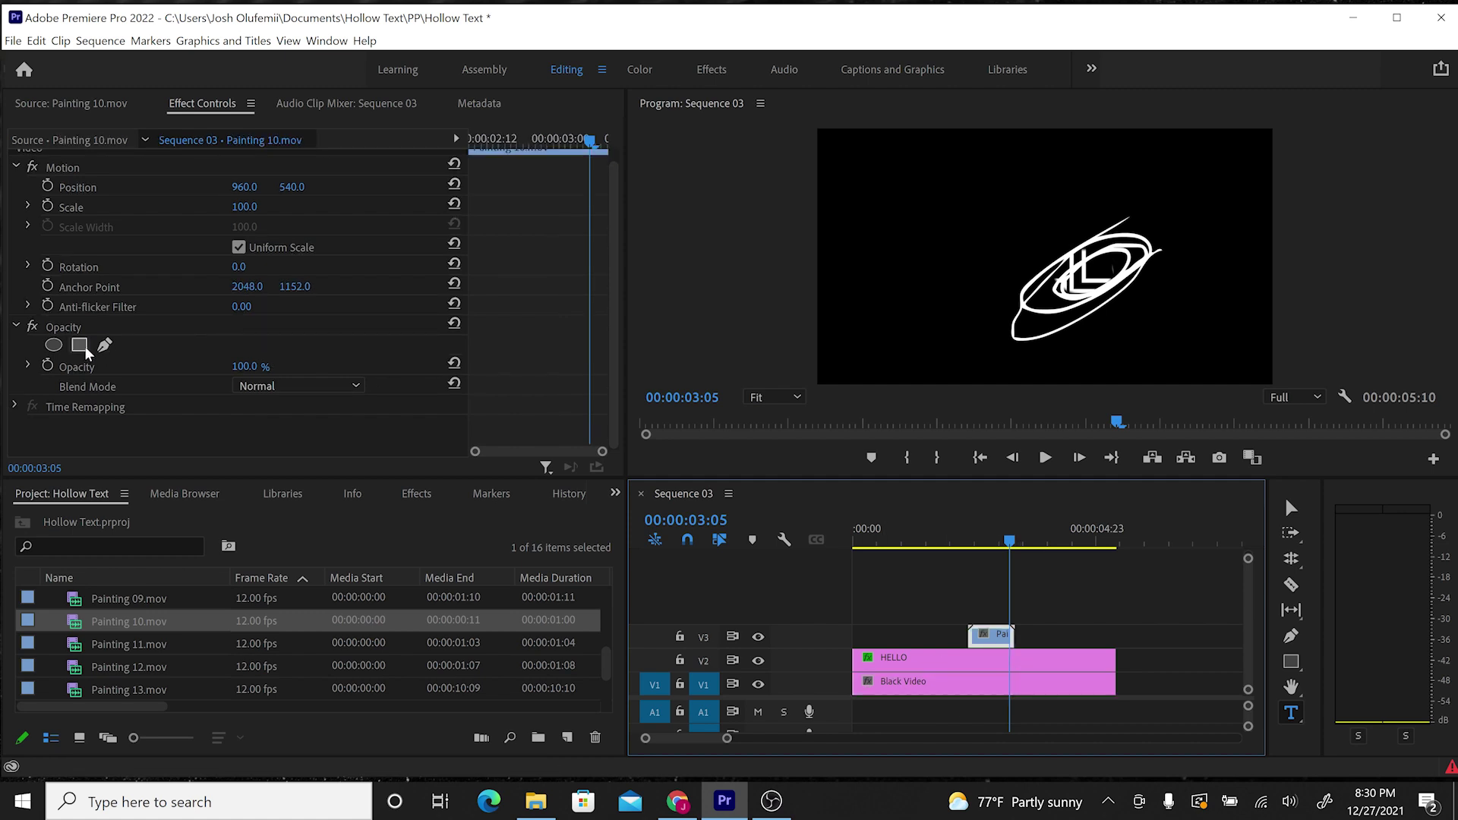
left_click(17, 328)
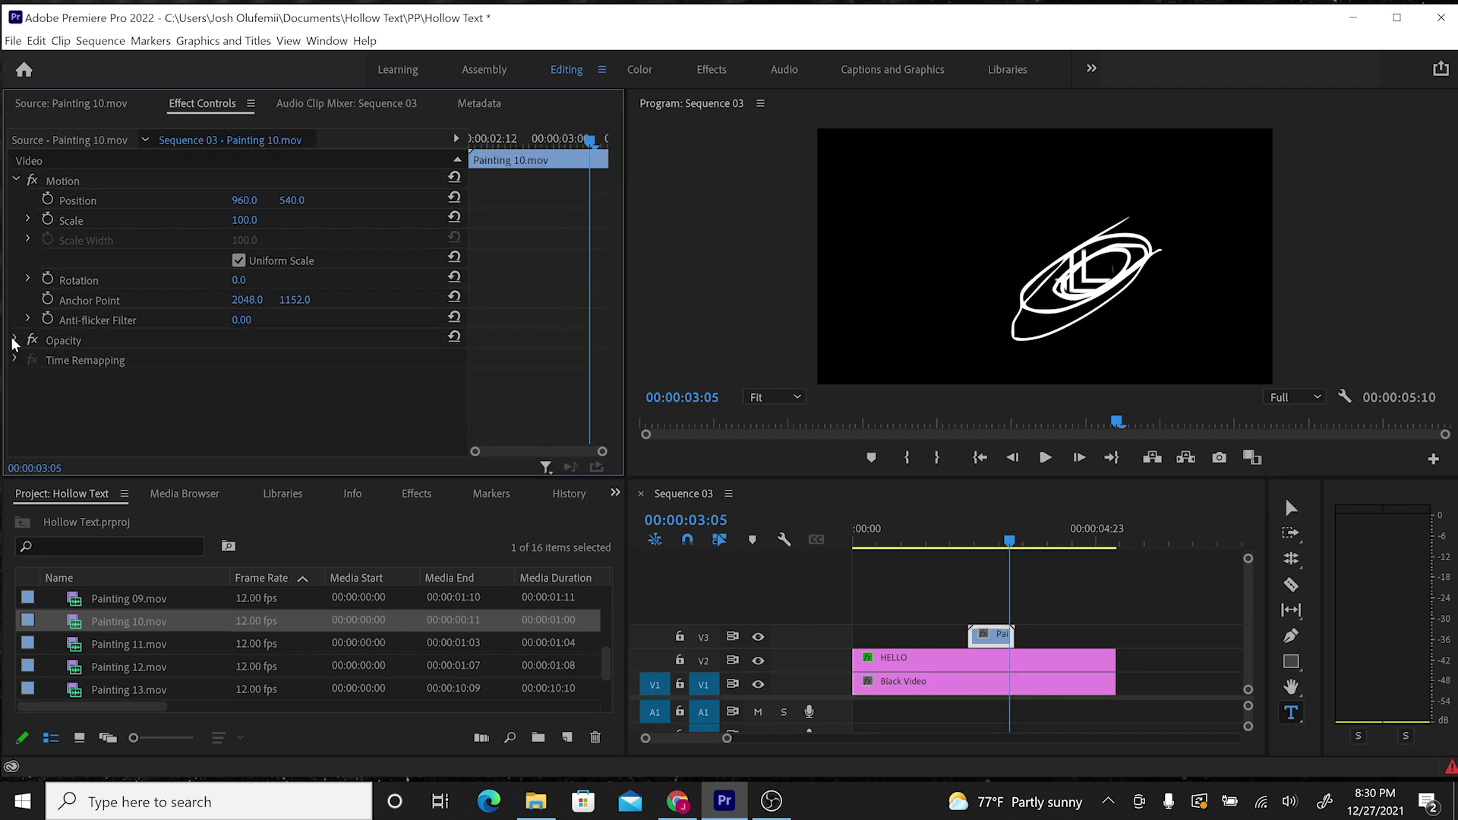
left_click(16, 341)
left_click(29, 379)
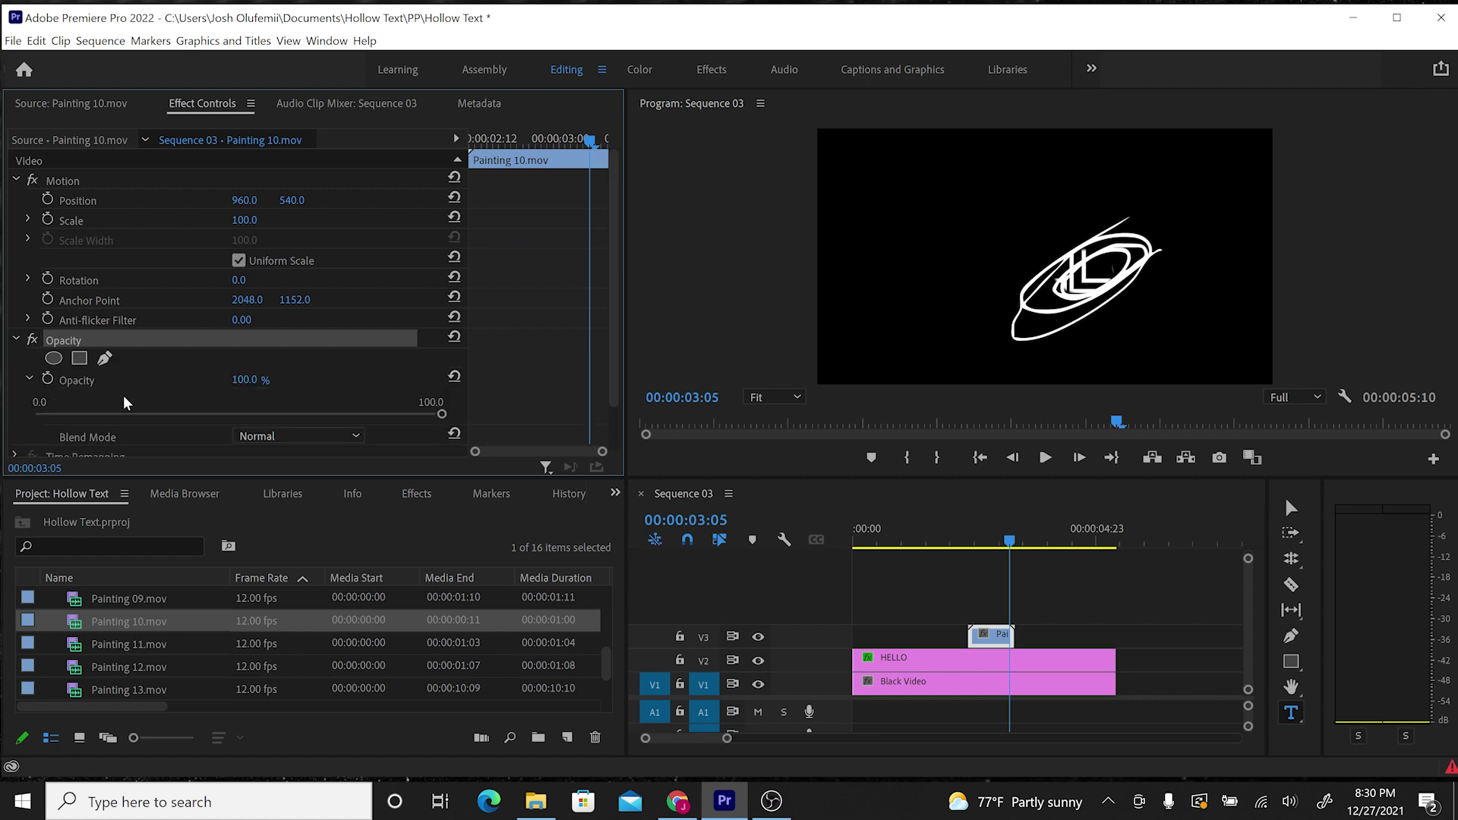
left_click(29, 378)
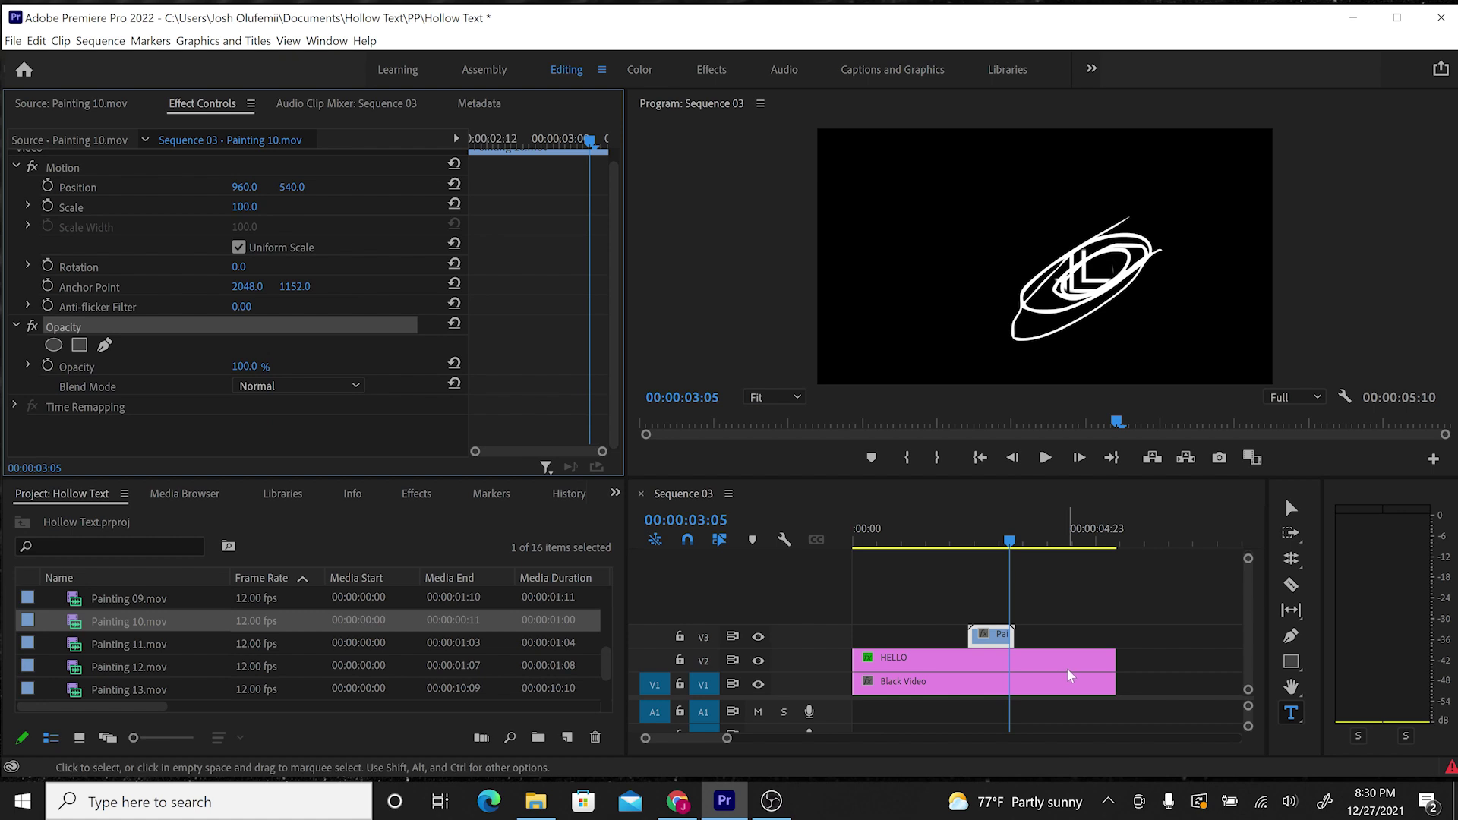
left_click(1044, 662)
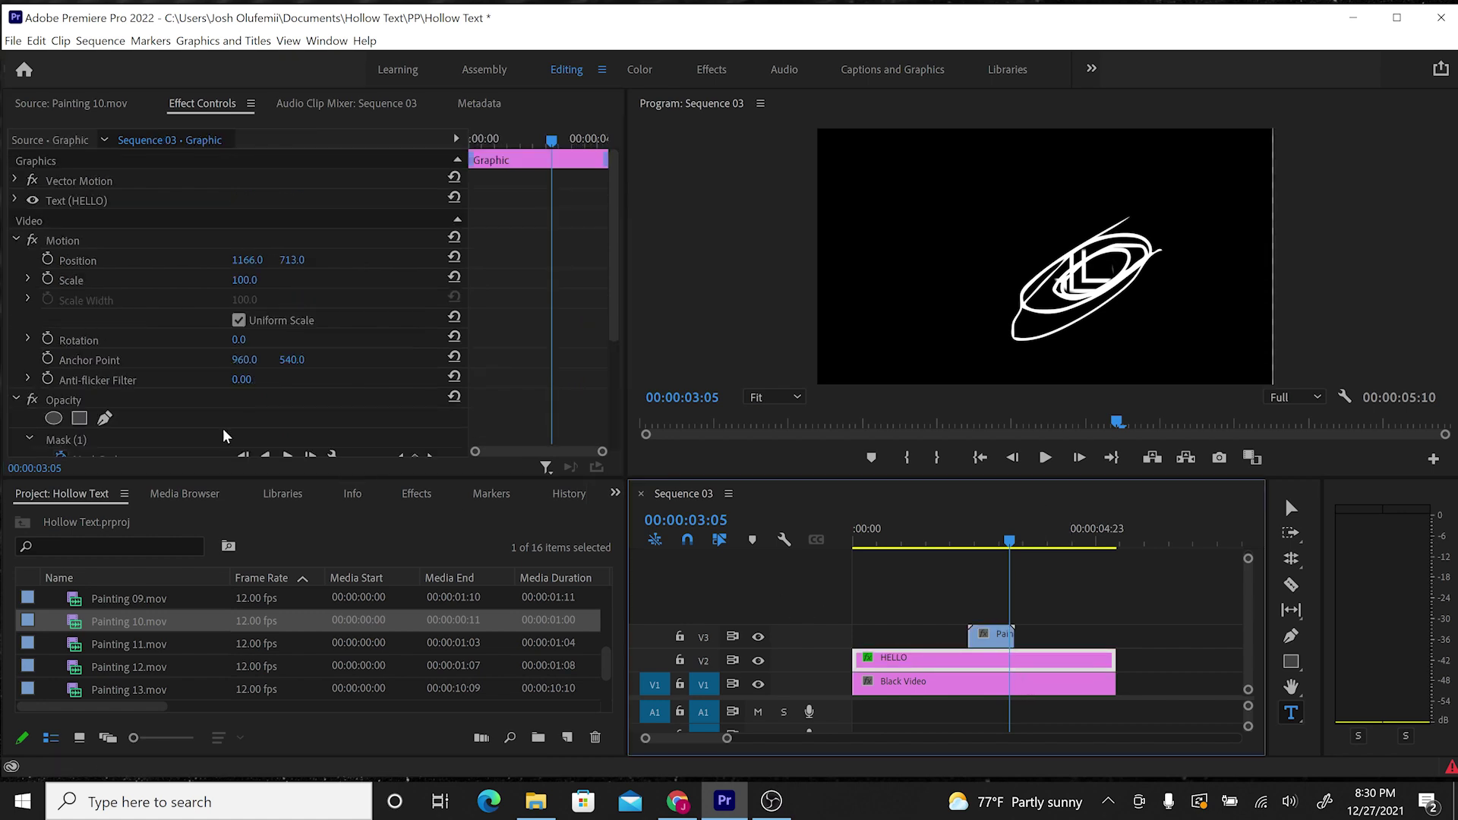
Keyframe Mask Opacity to fade from 100% to 1% at a later frame.
scroll(109, 352, "down", 4)
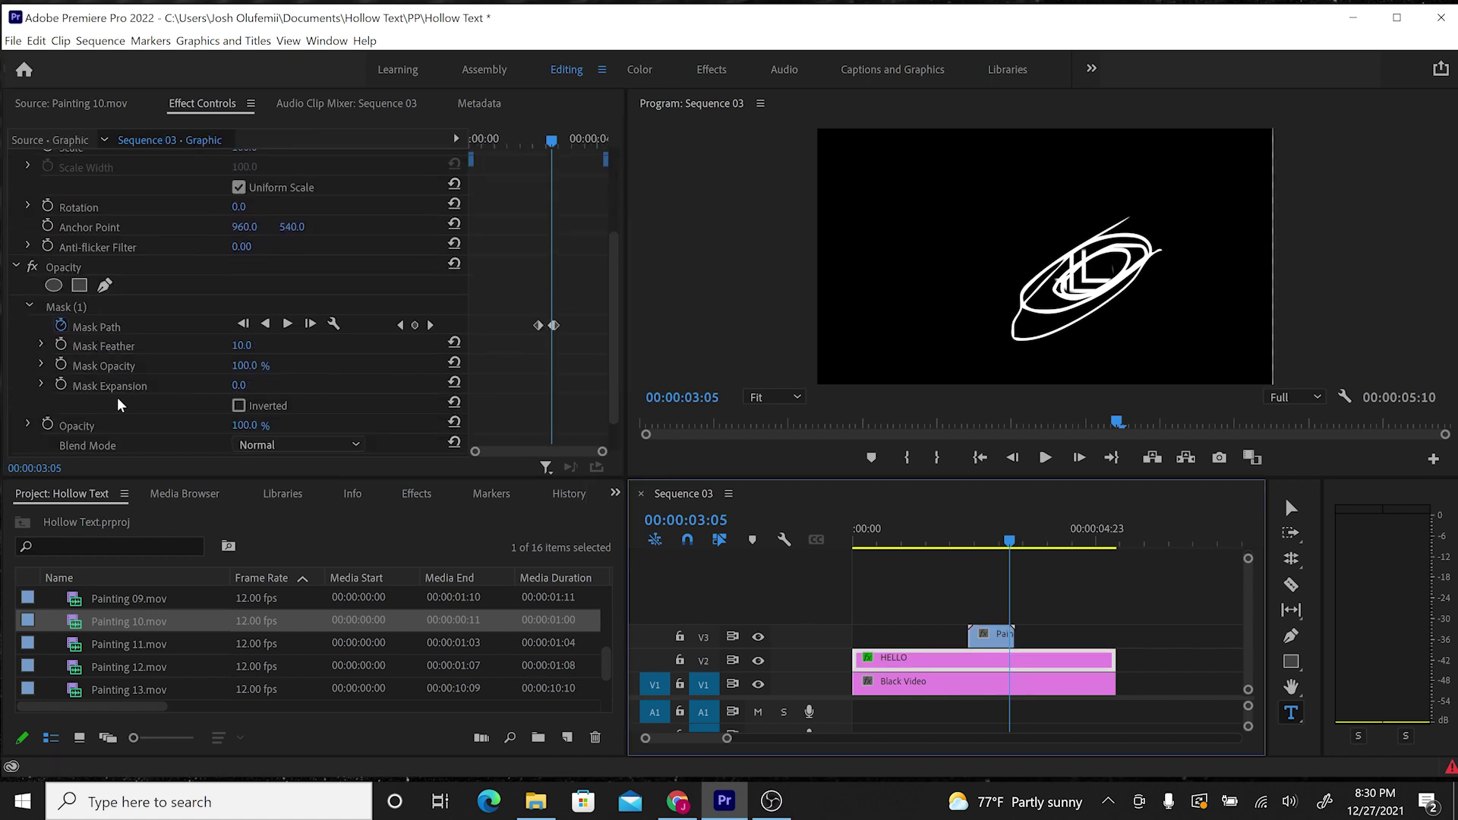
left_click(61, 365)
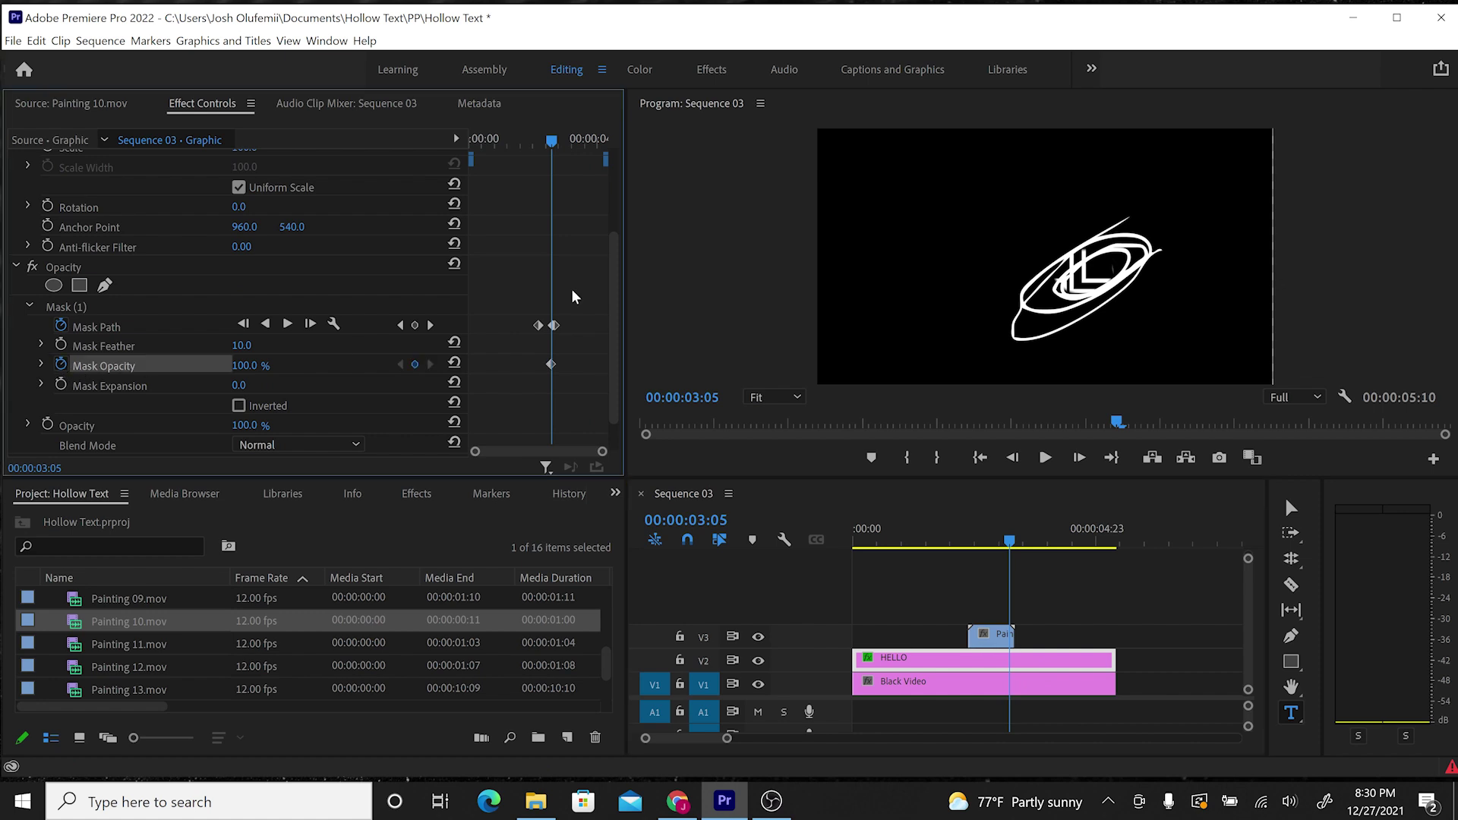
left_click_drag(552, 140, 560, 140)
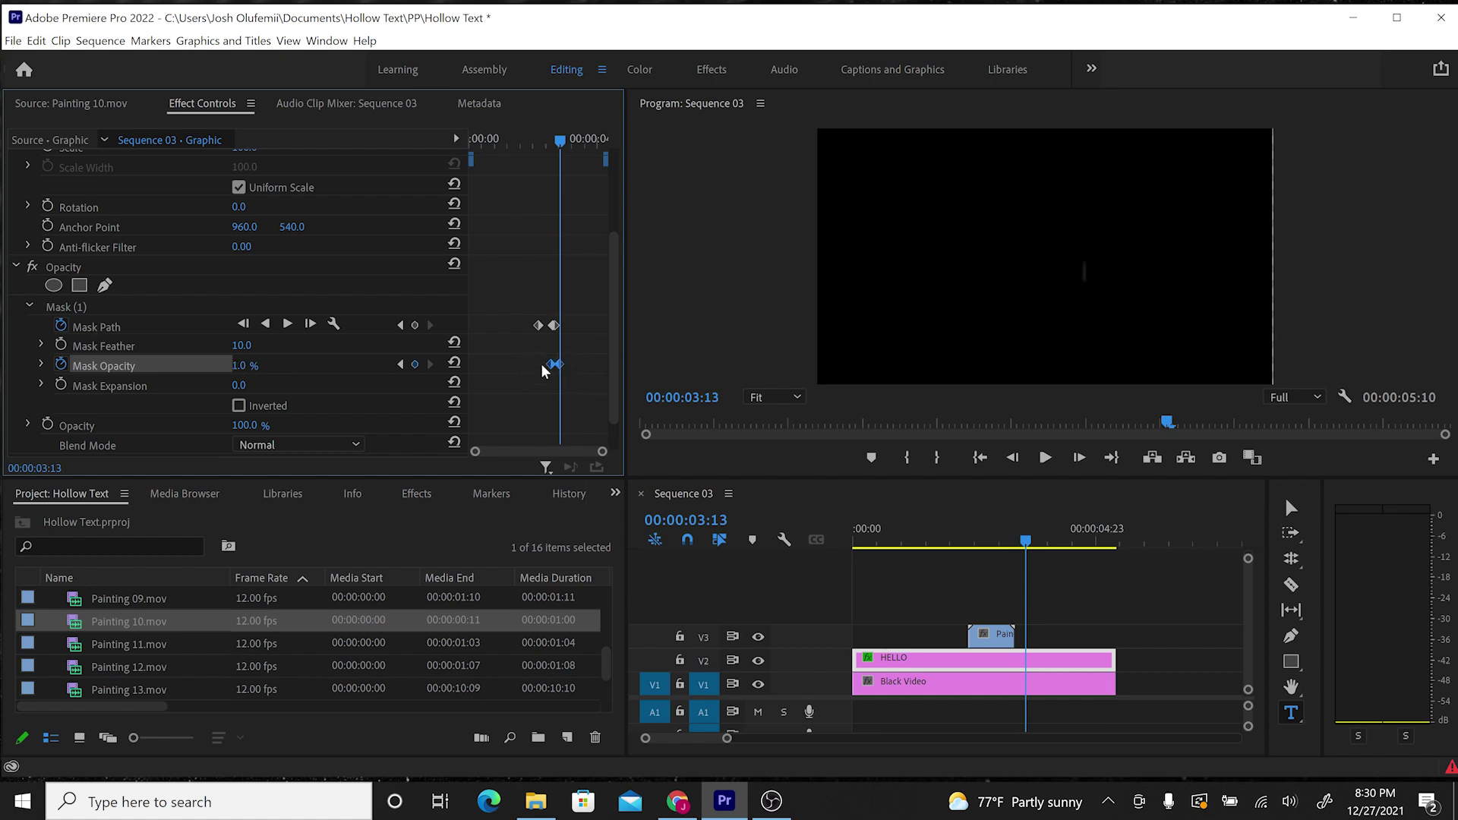
left_click_drag(544, 370, 542, 368)
Align the opacity keyframes with the Mask Path keyframes and delete the extra Mask Path keyframe.
left_click_drag(600, 453, 531, 456)
left_click_drag(542, 362, 583, 363)
left_click(571, 326)
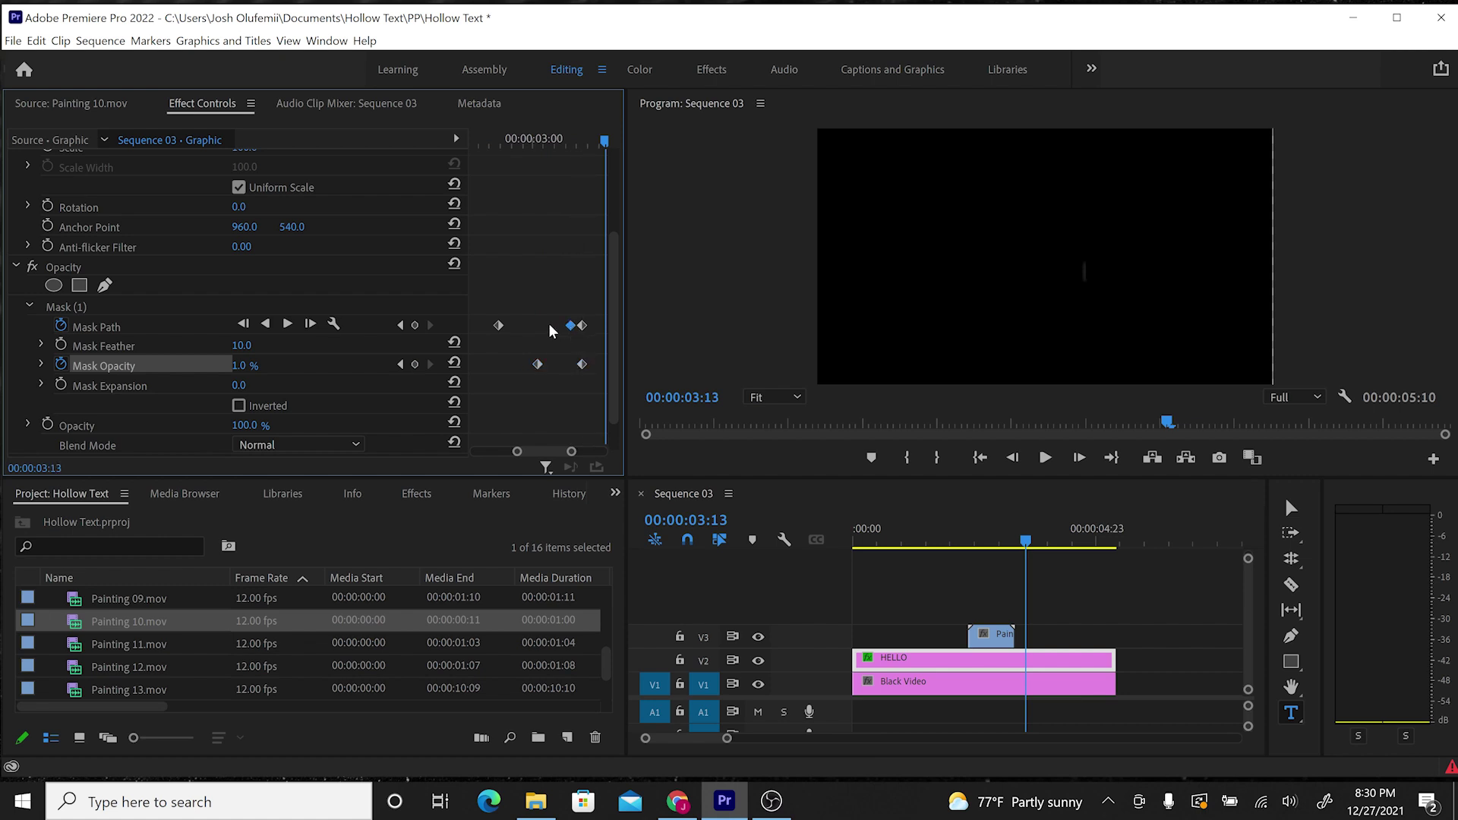
left_click(400, 325)
left_click(414, 326)
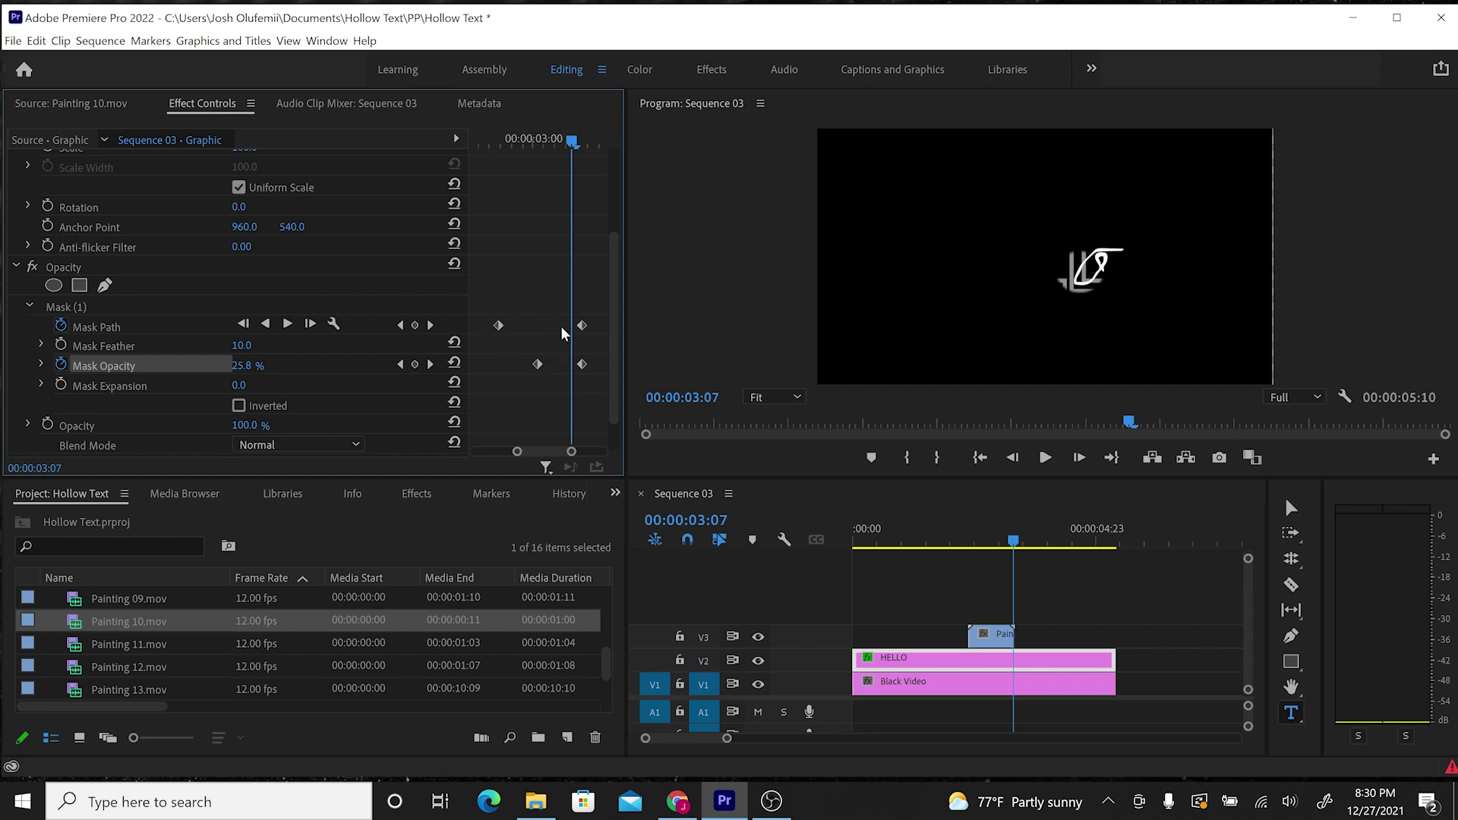
left_click_drag(568, 139, 503, 152)
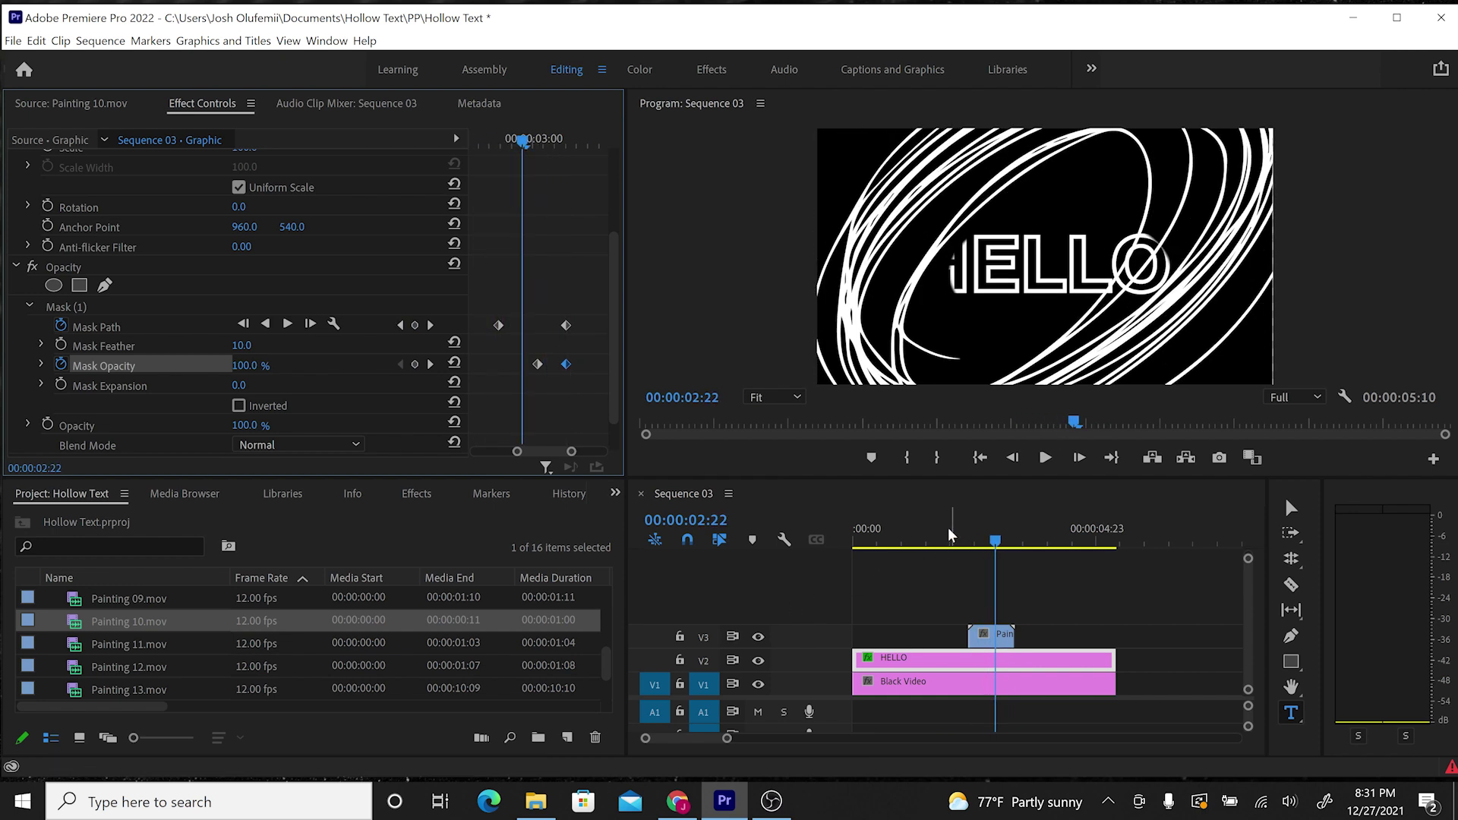
left_click(1043, 458)
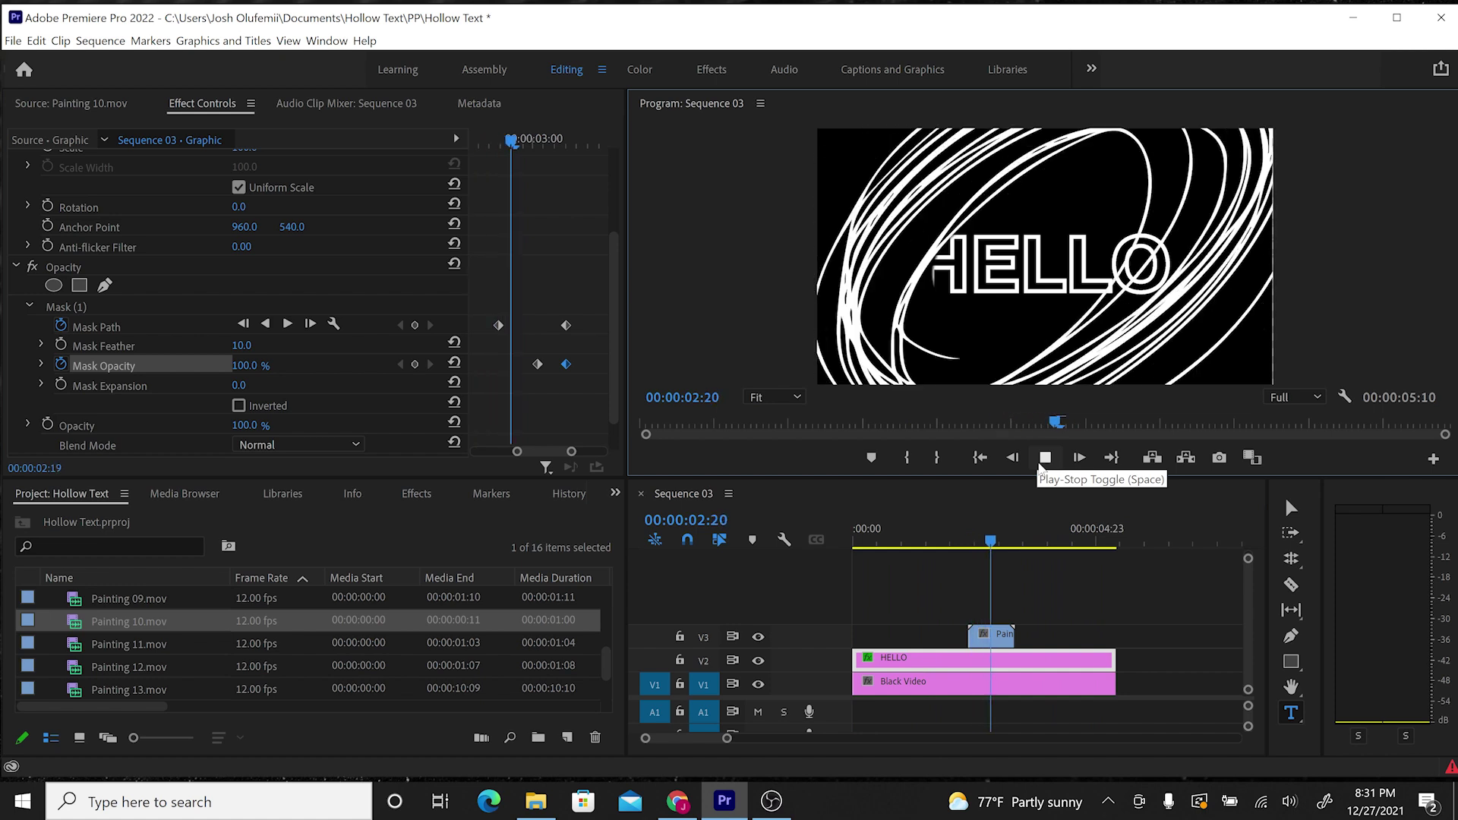
left_click(1073, 540)
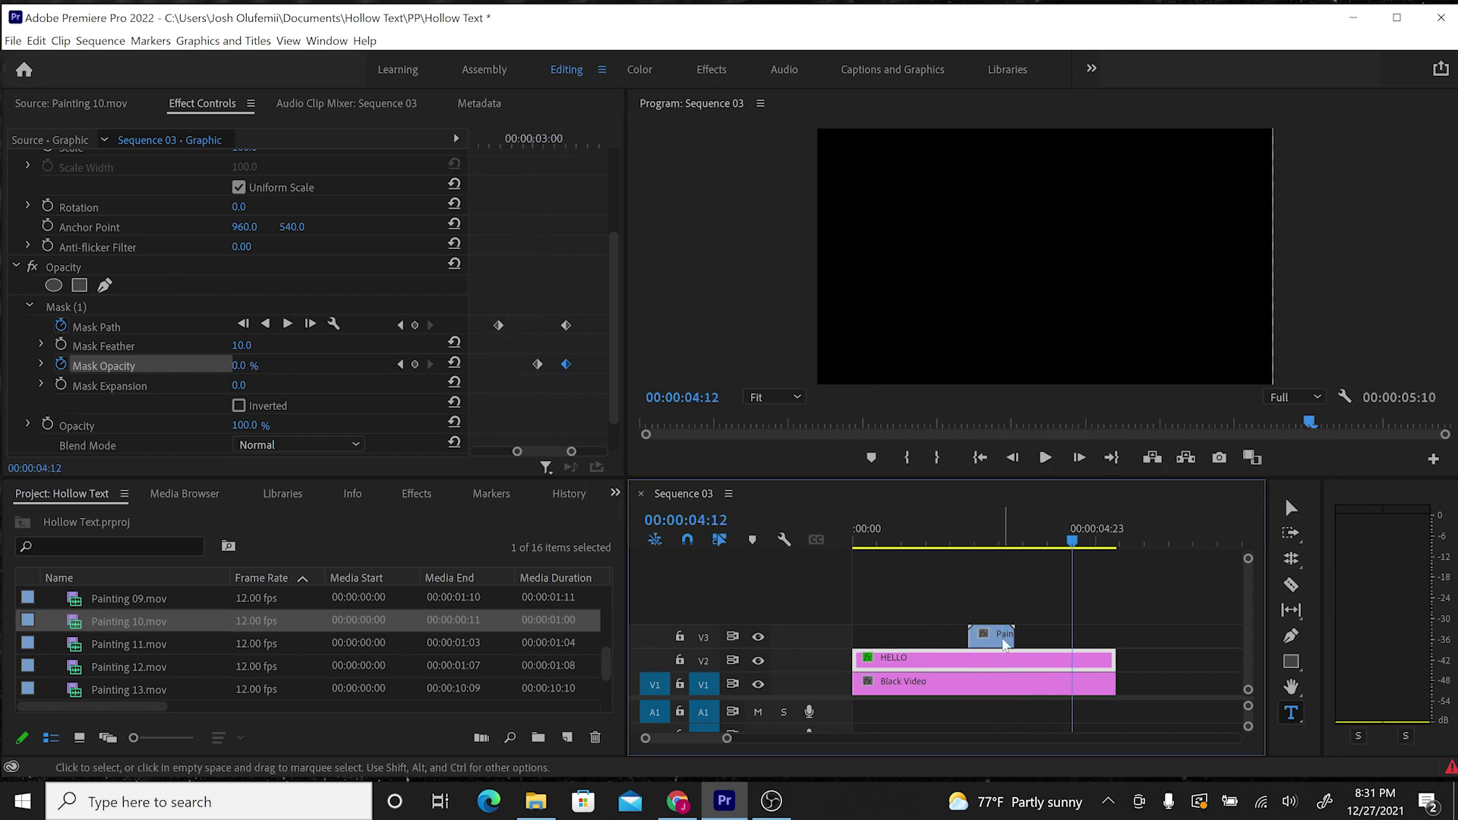
left_click_drag(981, 541, 1030, 548)
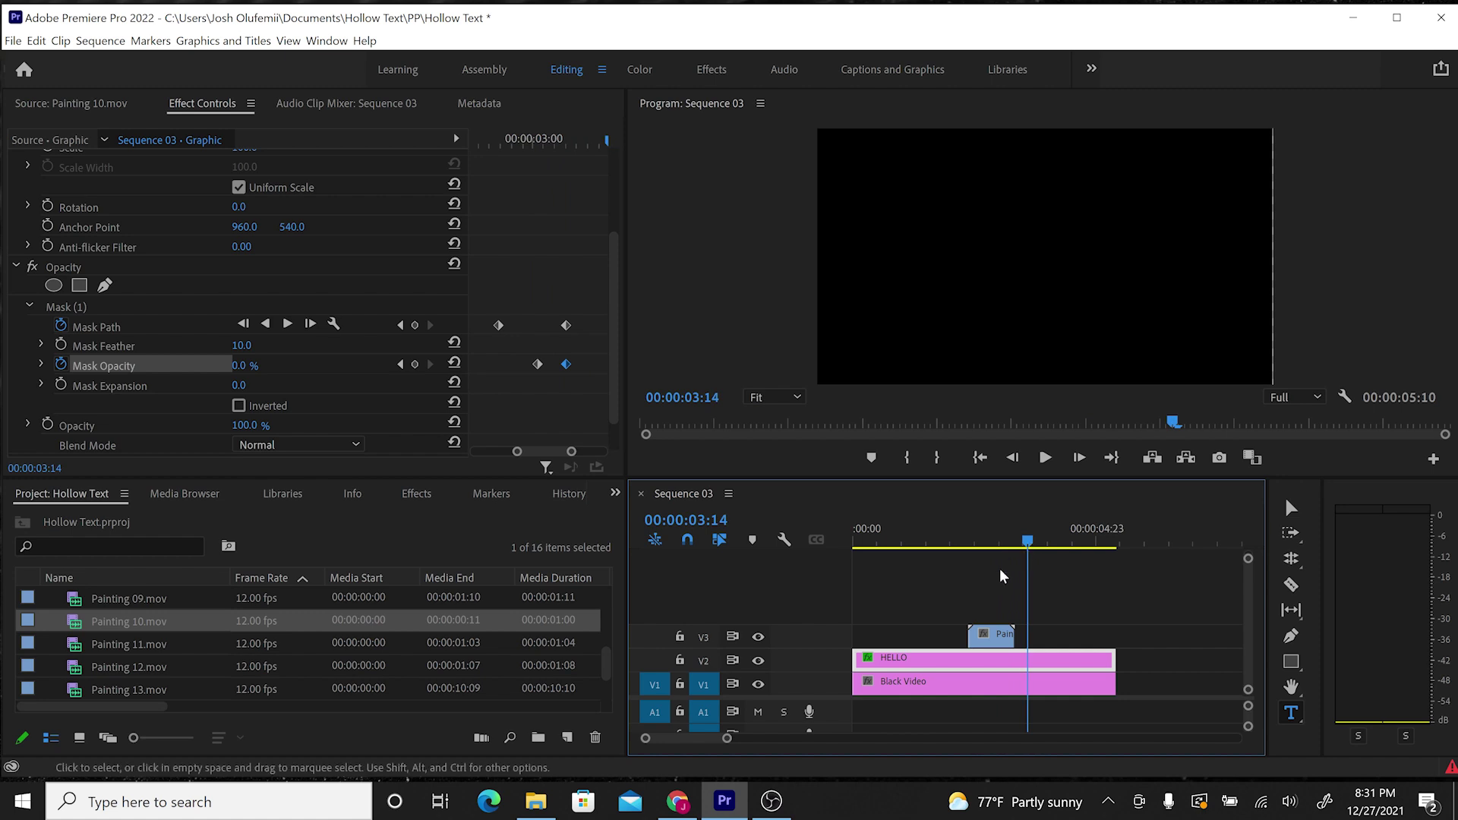